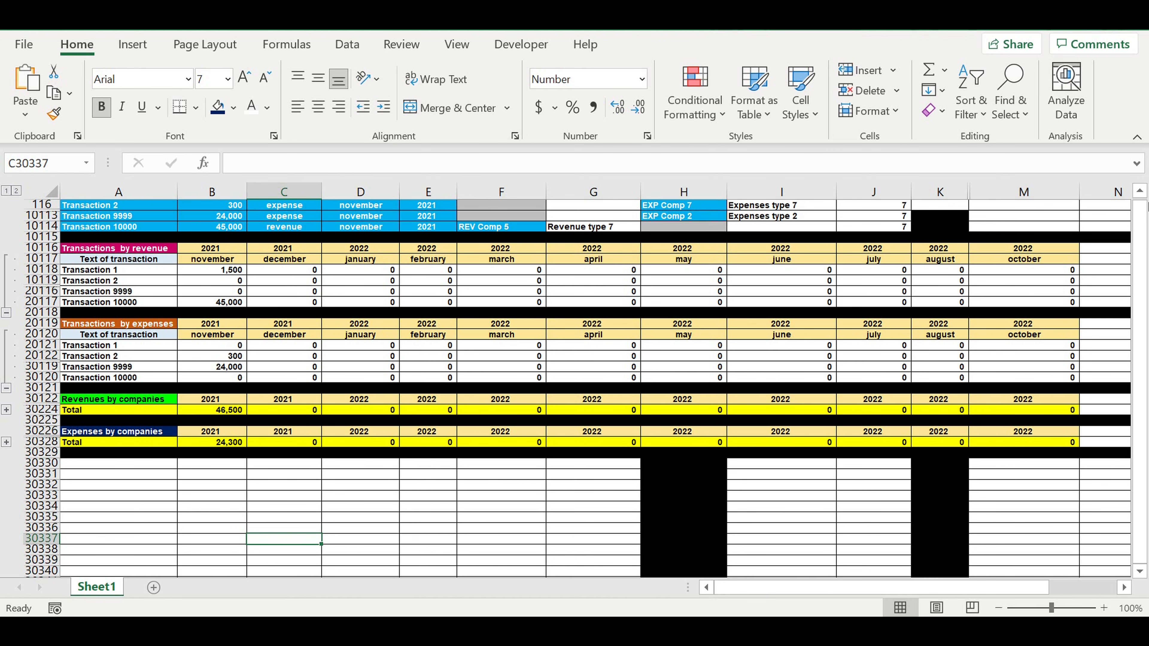
Examine the revenue and expense type lists and the revenue and expense company lists at the beginning of the sheet.
{"action": "left_click_drag", "start_coordinate": [1140, 207], "coordinate": [1139, 204]}
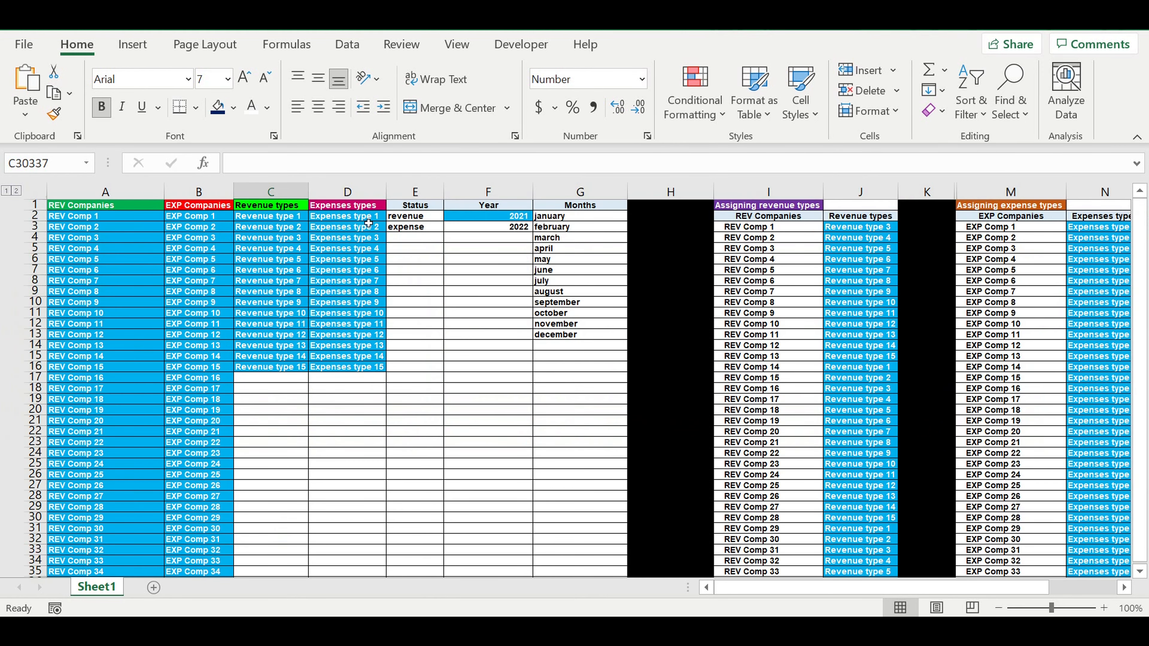
{"action": "left_click_drag", "start_coordinate": [272, 217], "coordinate": [282, 368]}
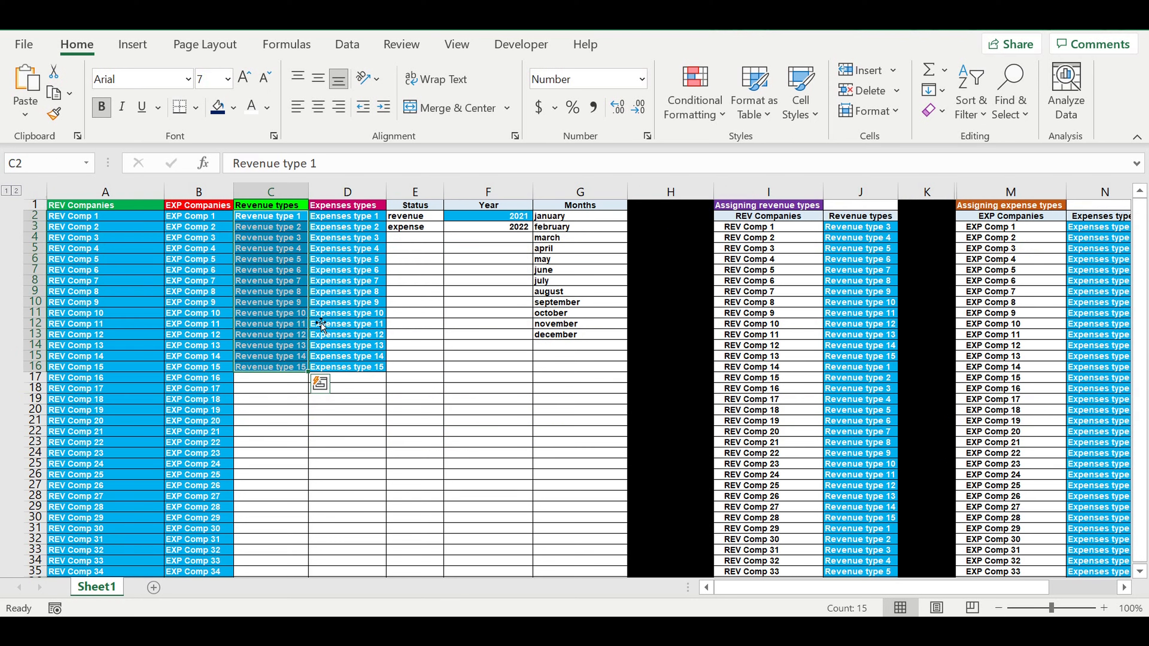
{"action": "left_click", "coordinate": [346, 217]}
{"action": "left_click_drag", "start_coordinate": [346, 262], "coordinate": [337, 373]}
{"action": "left_click_drag", "start_coordinate": [72, 217], "coordinate": [66, 517]}
{"action": "left_click_drag", "start_coordinate": [266, 217], "coordinate": [264, 373]}
{"action": "left_click", "coordinate": [199, 220]}
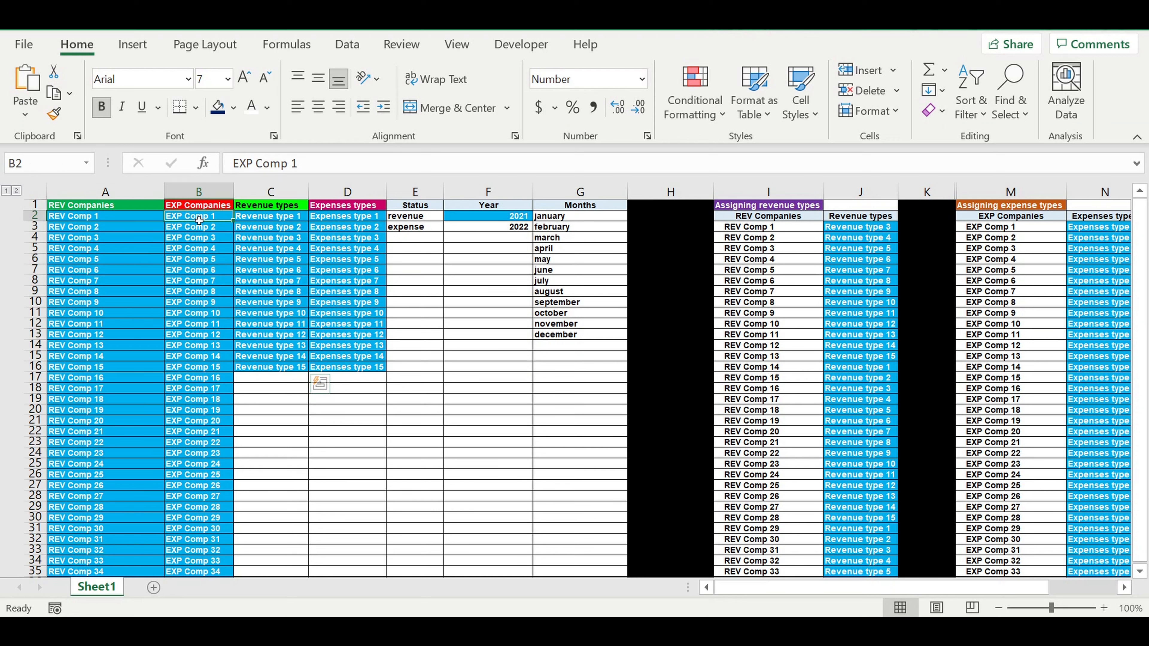
{"action": "left_click_drag", "start_coordinate": [197, 224], "coordinate": [199, 561]}
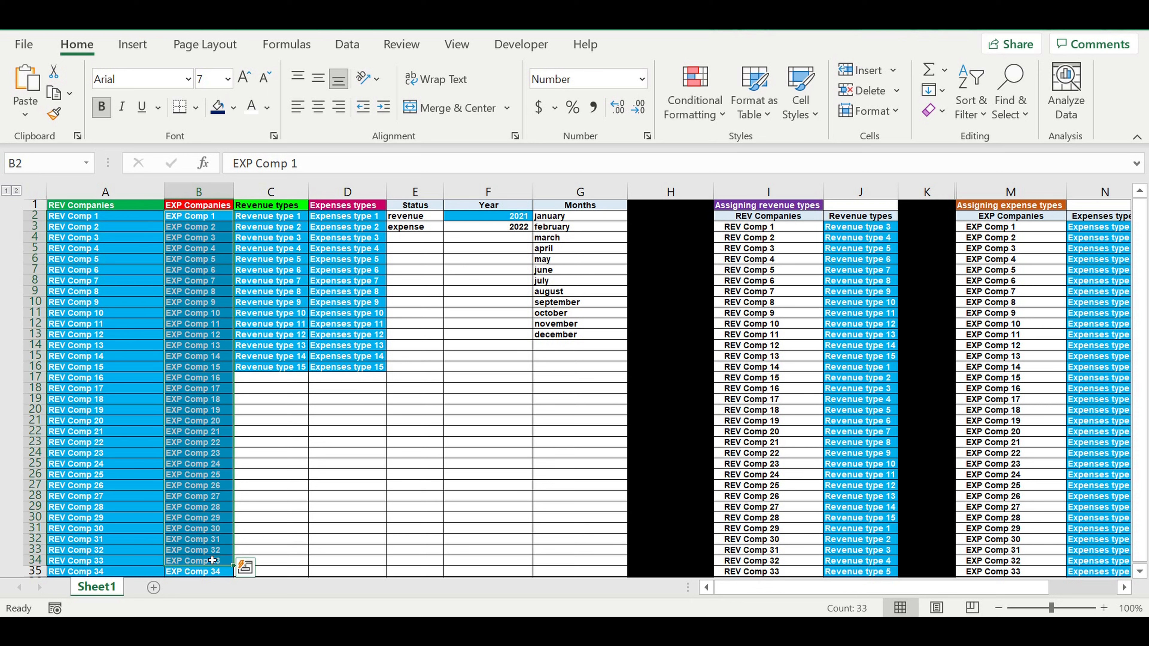
{"action": "left_click_drag", "start_coordinate": [353, 224], "coordinate": [364, 362]}
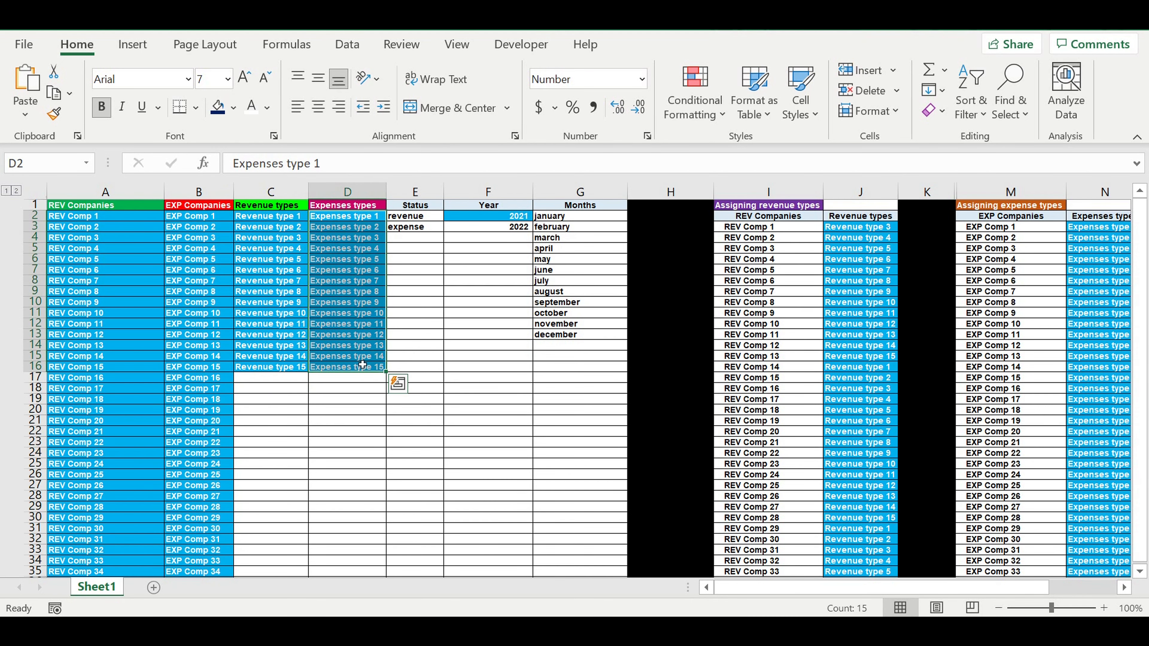
{"action": "left_click", "coordinate": [436, 341]}
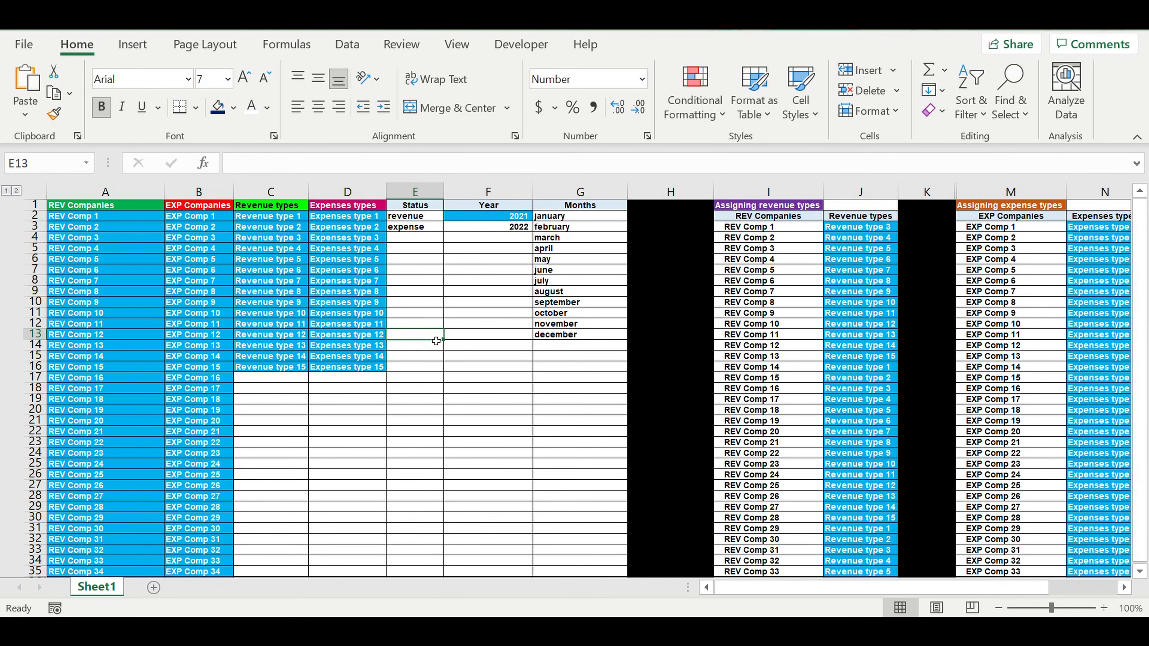
{"action": "scroll", "coordinate": [435, 328], "scroll_direction": "down", "scroll_amount": 12}
{"action": "scroll", "coordinate": [444, 404], "scroll_direction": "down", "scroll_amount": 8}
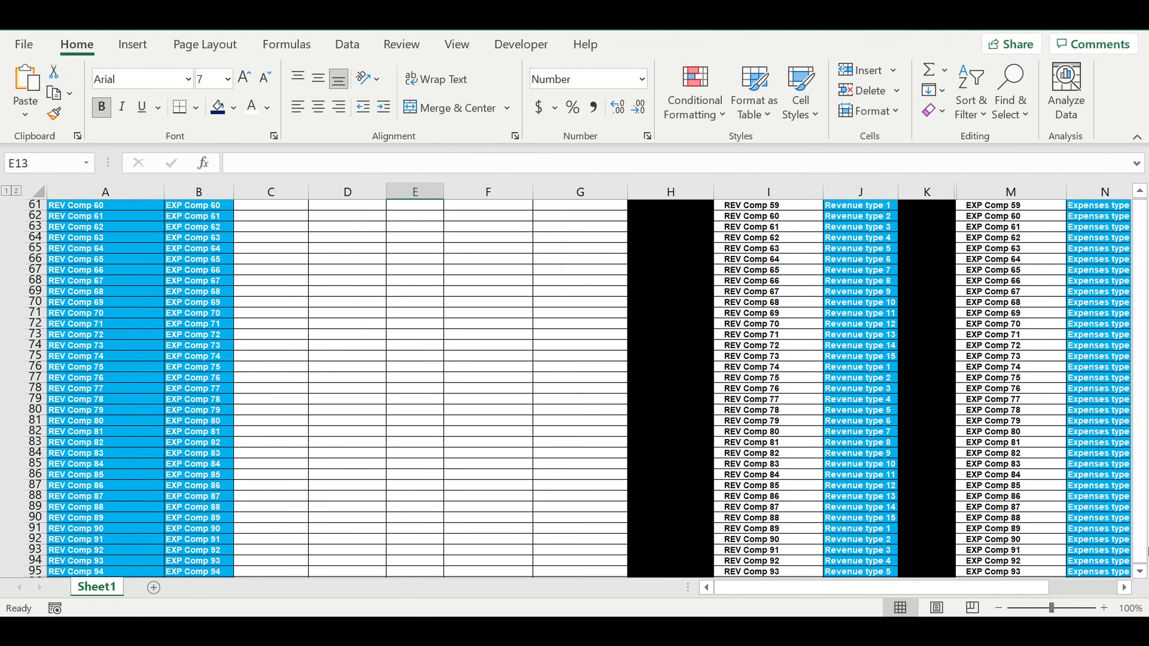
Copy the two header rows of the Transactions by expenses table, columns A to M, to a new block starting at A30330.
{"action": "left_click_drag", "start_coordinate": [1147, 550], "coordinate": [1142, 557]}
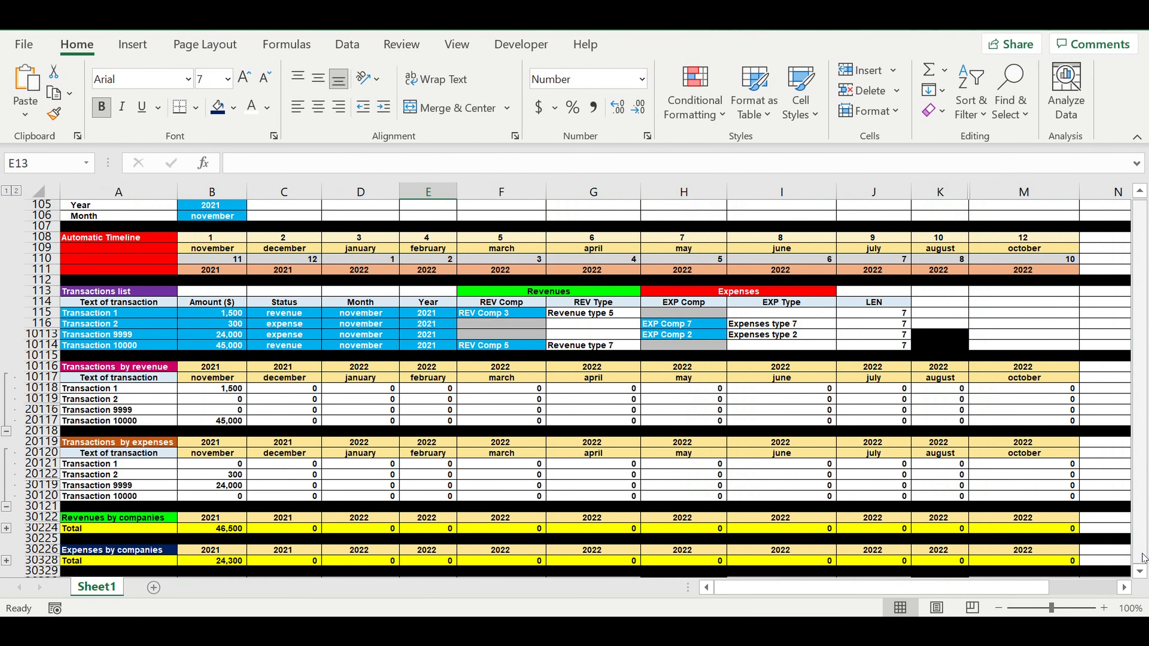
{"action": "scroll", "coordinate": [535, 496], "scroll_direction": "down", "scroll_amount": 4}
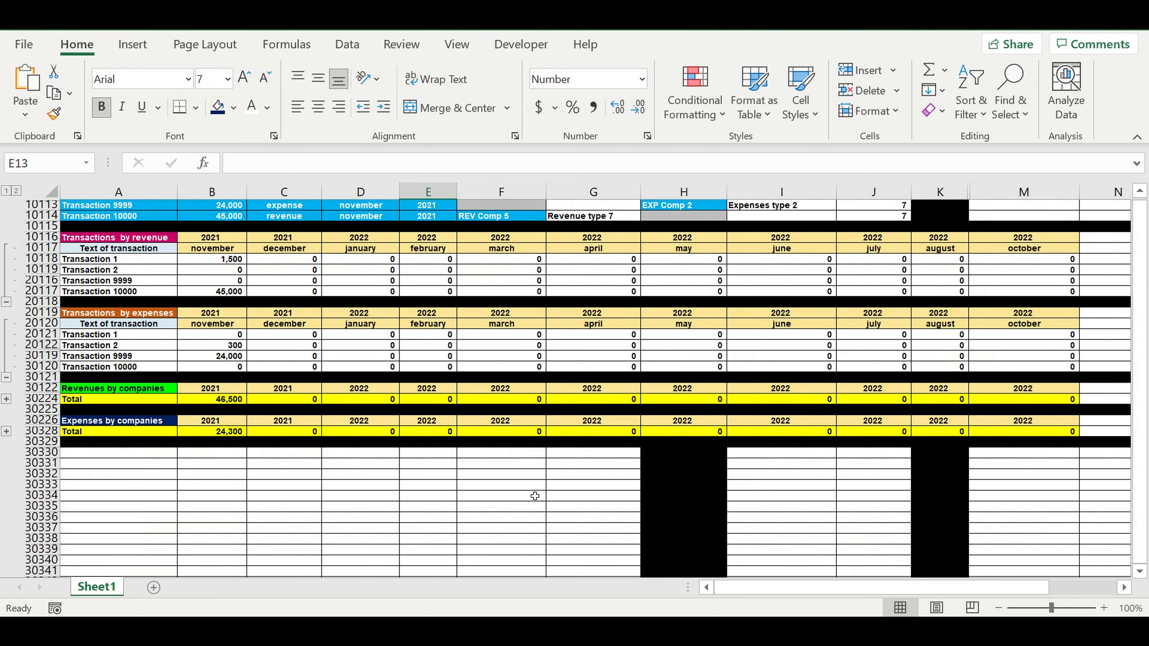
{"action": "scroll", "coordinate": [534, 496], "scroll_direction": "down", "scroll_amount": 2}
{"action": "scroll", "coordinate": [529, 482], "scroll_direction": "up", "scroll_amount": 2}
{"action": "left_click_drag", "start_coordinate": [129, 313], "coordinate": [1050, 334]}
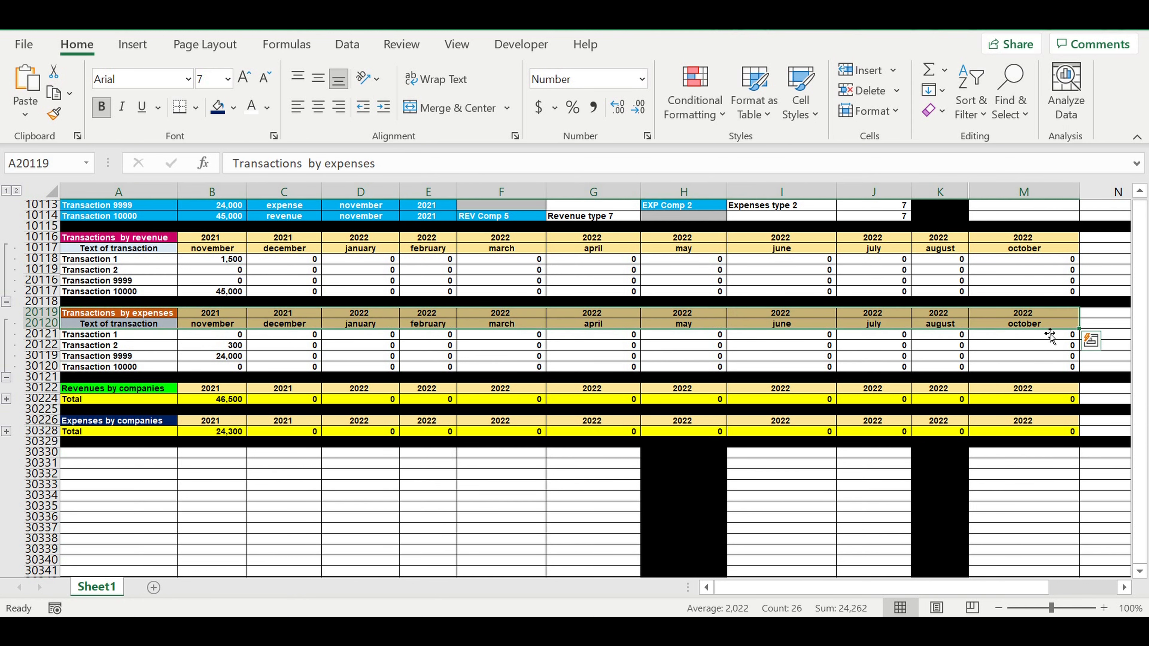
{"action": "key", "text": "ctrl+c"}
{"action": "left_click", "coordinate": [134, 453]}
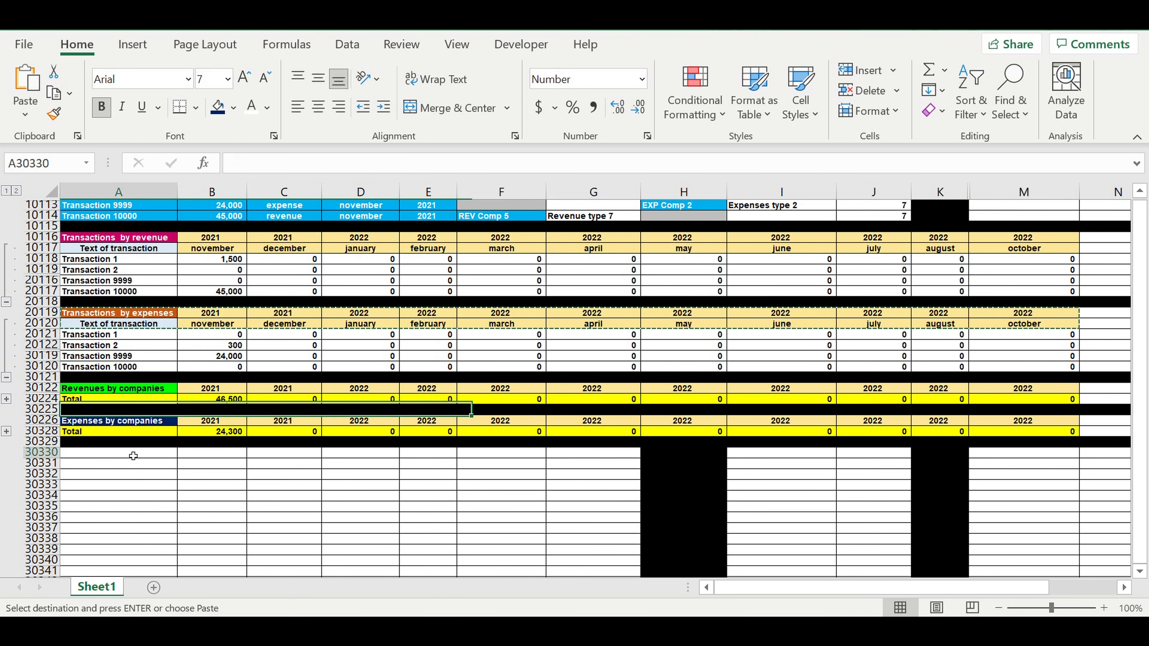
{"action": "key", "text": "ctrl+v"}
{"action": "left_click", "coordinate": [303, 506]}
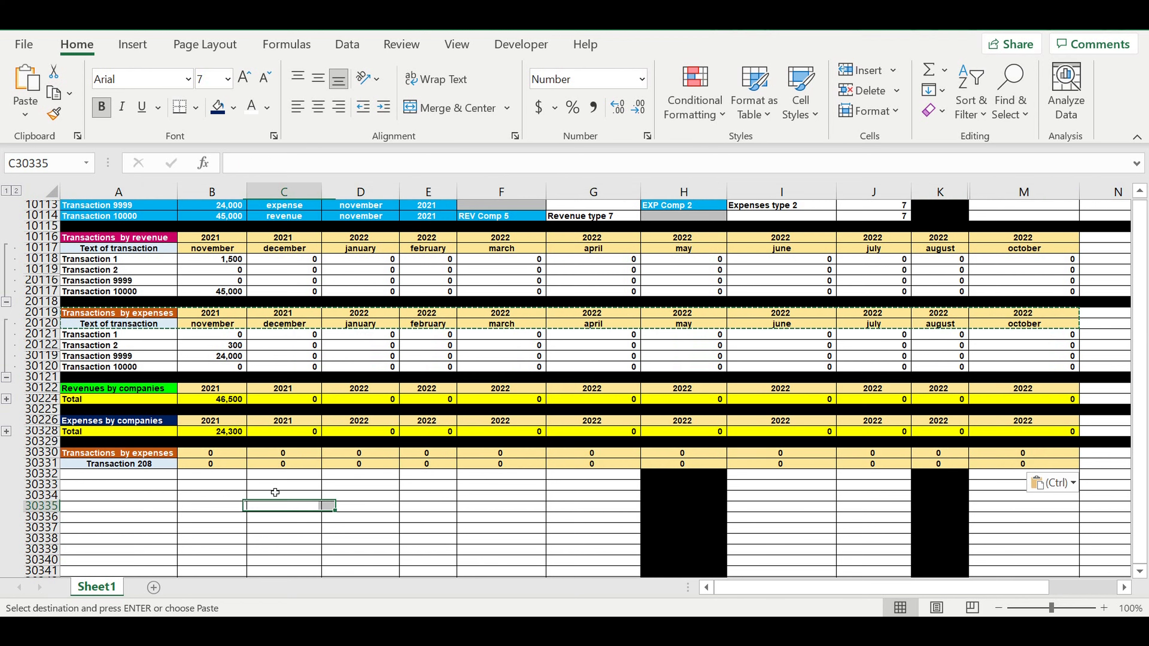
Title the new block in A30330 "Revenues by types".
{"action": "left_click", "coordinate": [149, 443]}
{"action": "left_click", "coordinate": [128, 455]}
{"action": "type", "text": "T"}
{"action": "key", "text": "BackSpace"}
{"action": "key", "text": "BackSpace"}
{"action": "type", "text": "Reve"}
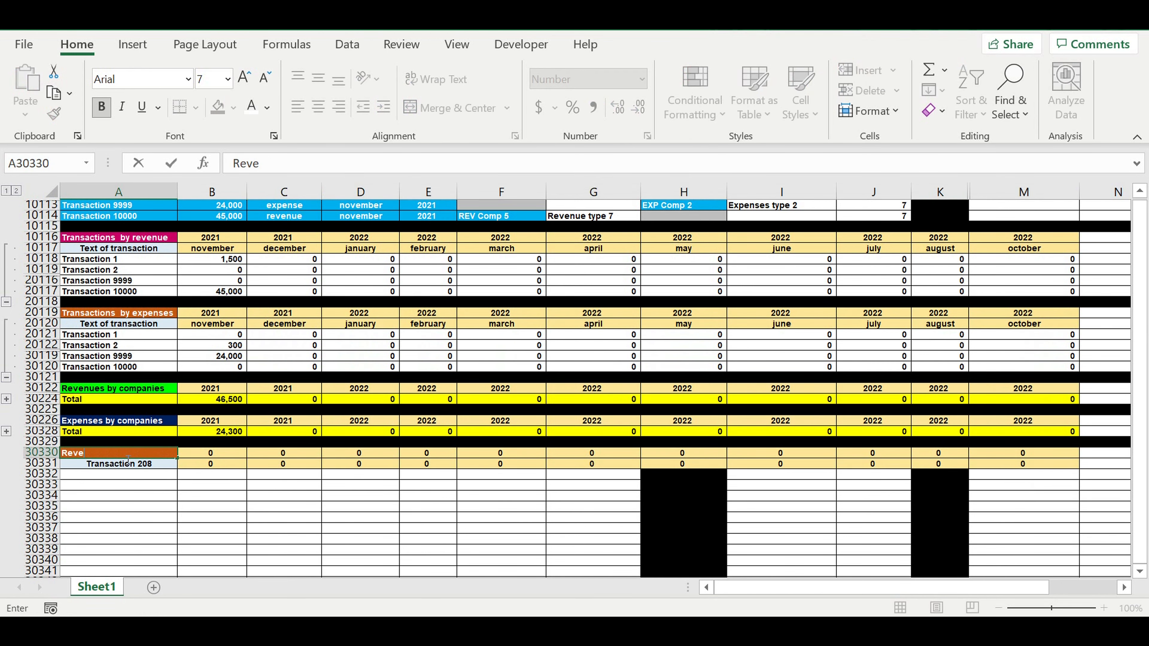
{"action": "type", "text": "nues by types"}
{"action": "key", "text": "Return"}
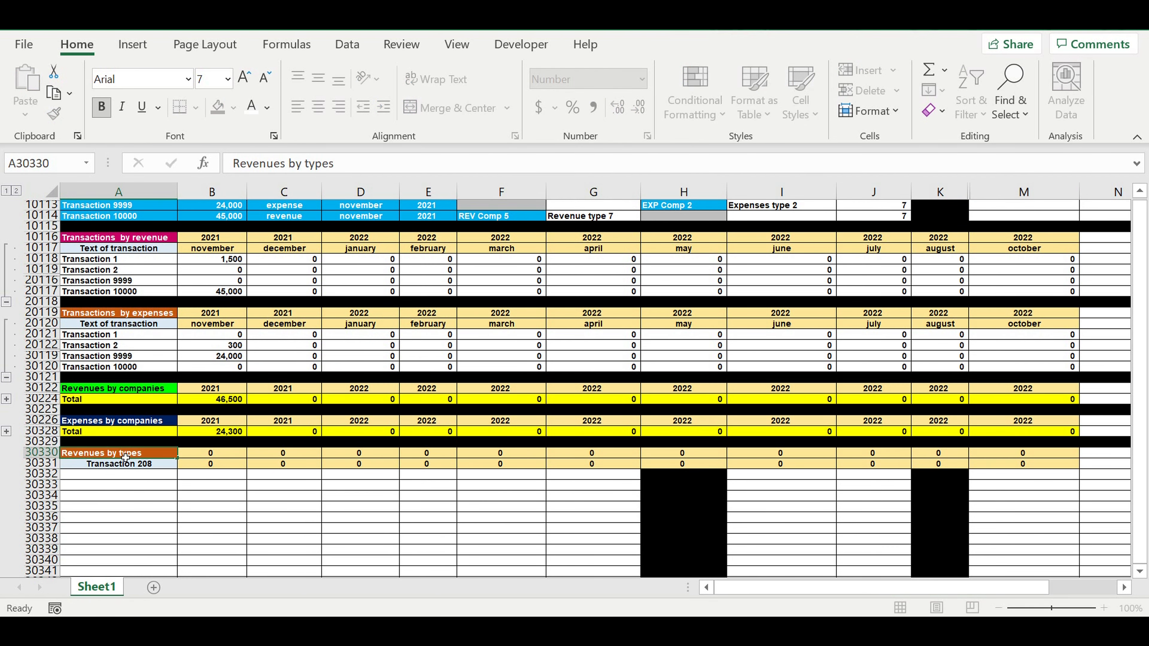
Give the Revenues by types title cell a dark blue theme fill.
{"action": "key", "text": "Up"}
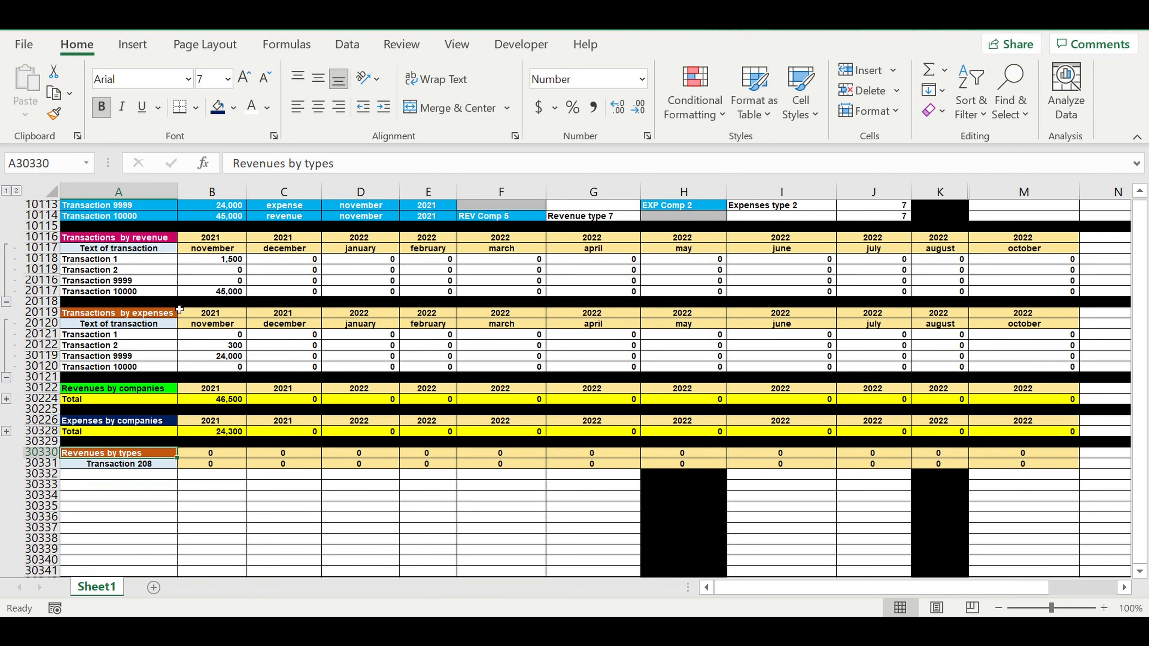
{"action": "left_click", "coordinate": [233, 107]}
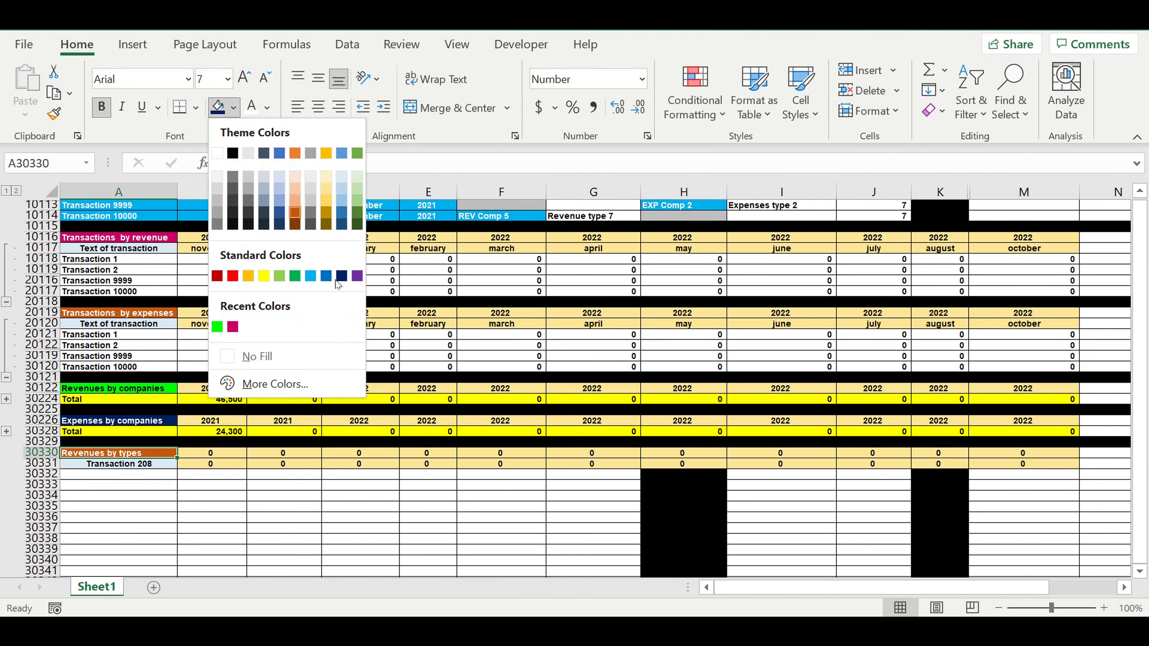
{"action": "left_click", "coordinate": [279, 223]}
{"action": "left_click", "coordinate": [181, 498]}
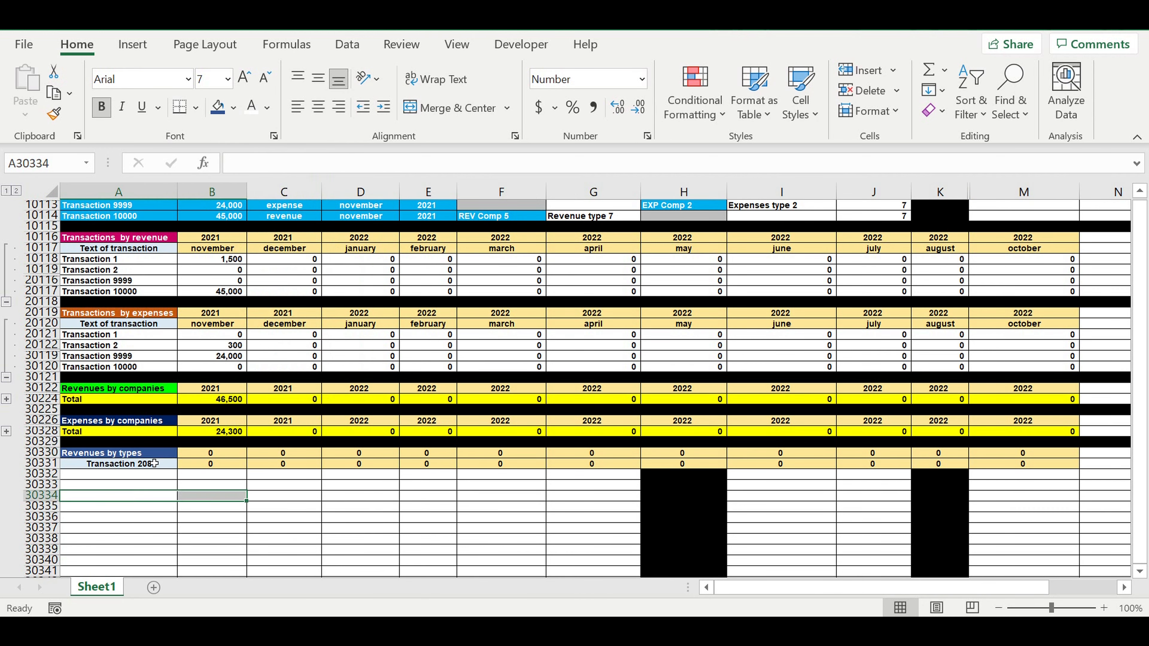
Replace the formula in A30331 with the column heading "Type of revenue".
{"action": "left_click", "coordinate": [144, 465]}
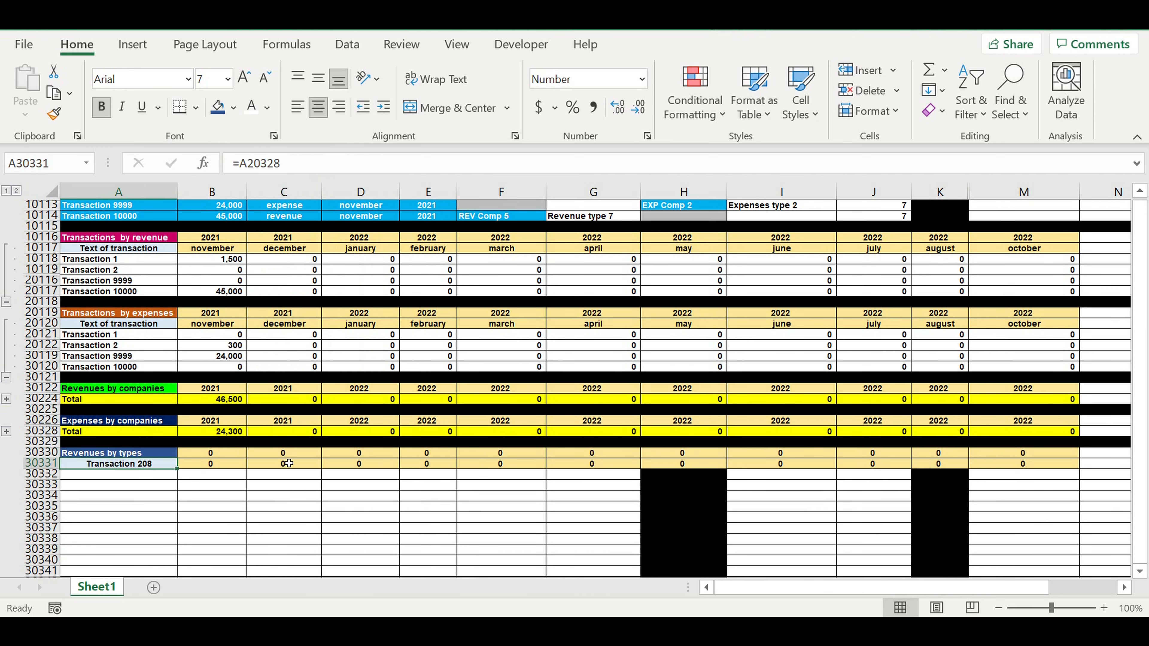
{"action": "type", "text": "Type o"}
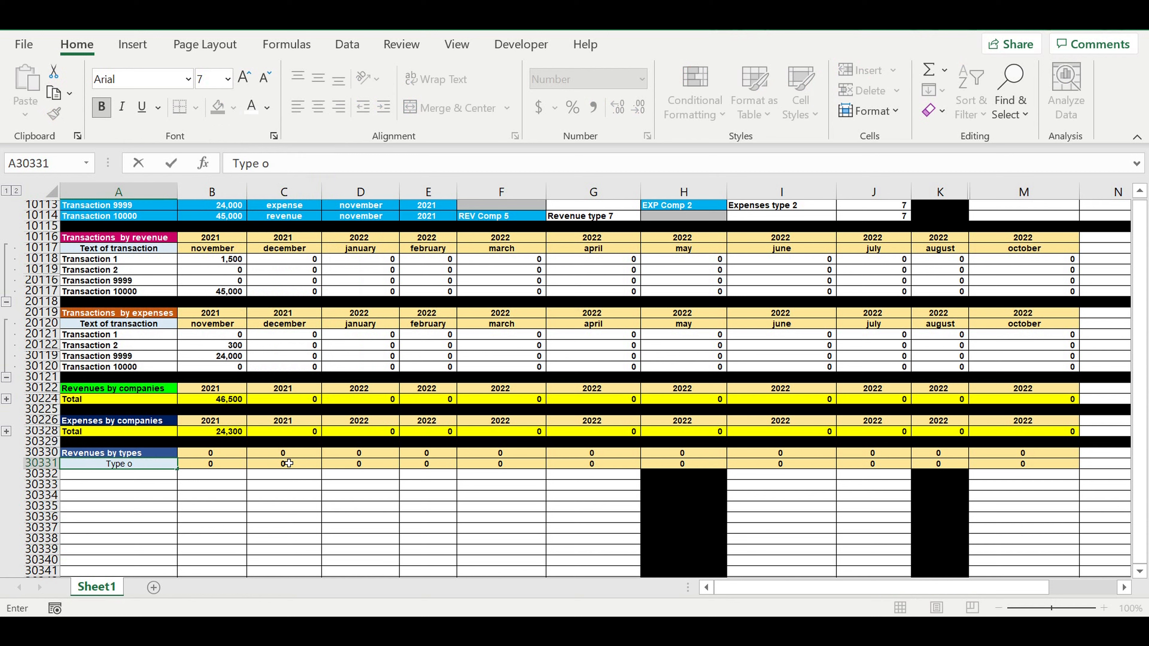
{"action": "type", "text": "f revenue"}
{"action": "left_click", "coordinate": [277, 485]}
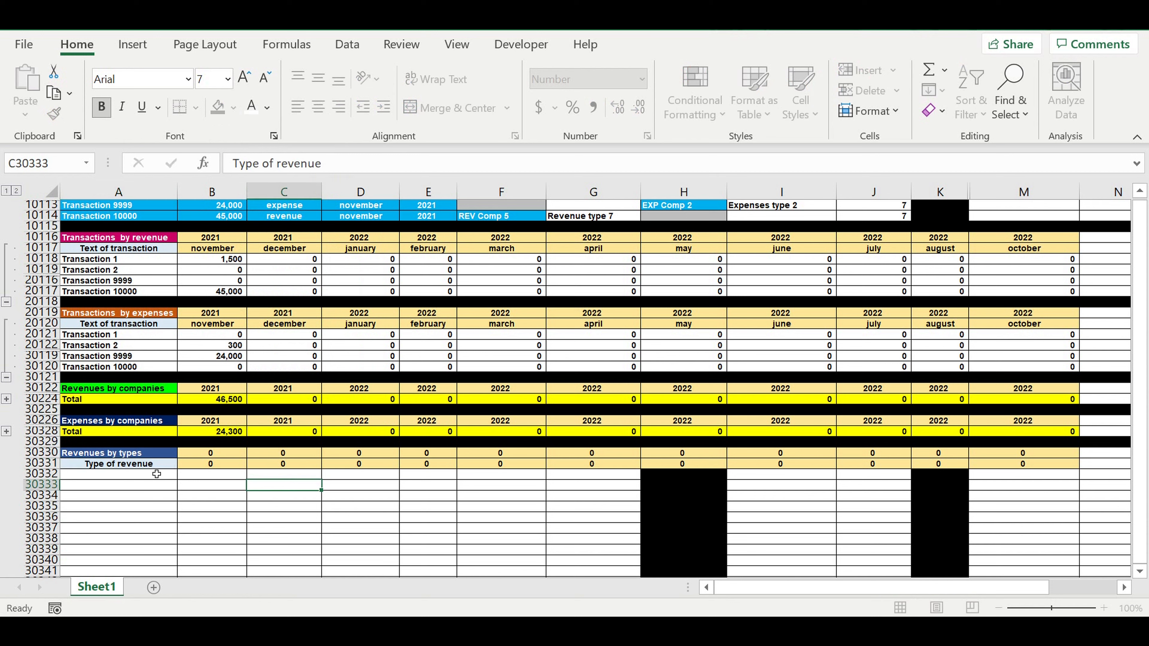
Link B30330 to the year in B30122 and B30331 to the month in B20120, and fill both header formulas across to column M.
{"action": "left_click", "coordinate": [231, 455]}
{"action": "type", "text": "="}
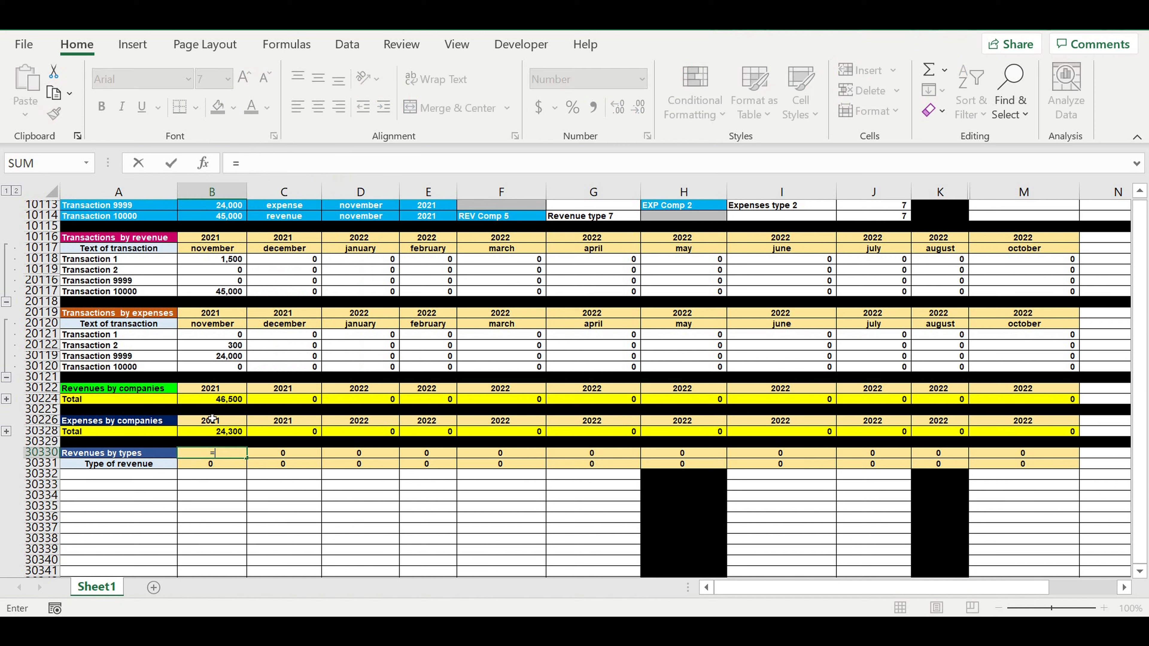
{"action": "left_click", "coordinate": [223, 389]}
{"action": "key", "text": "Return"}
{"action": "type", "text": "="}
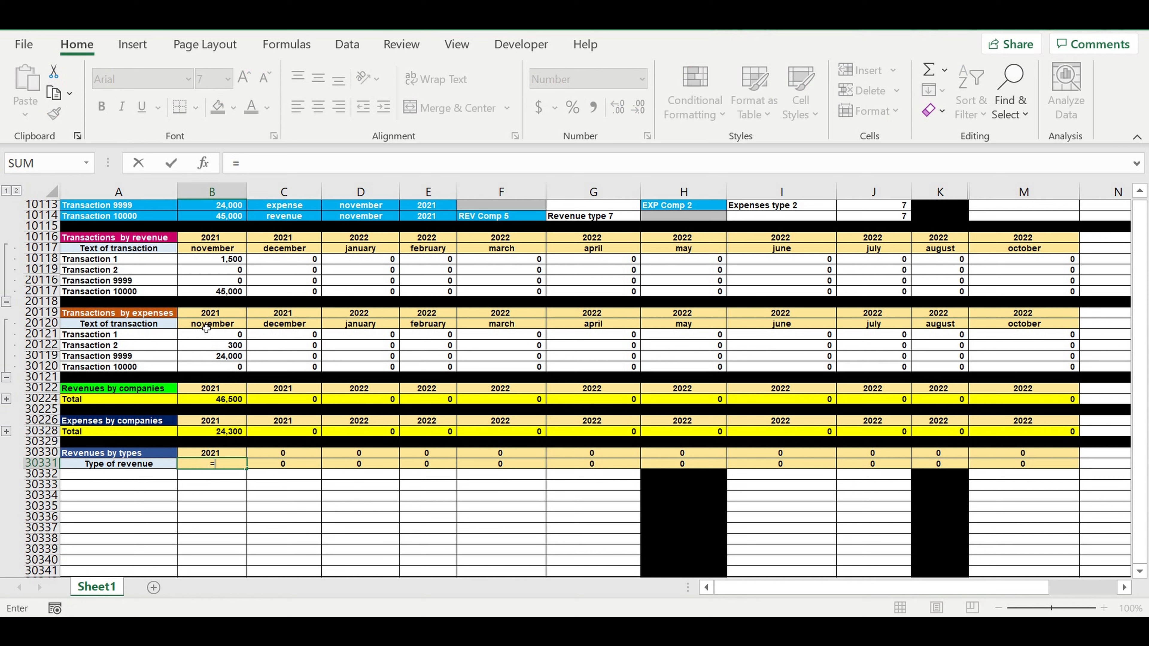
{"action": "left_click", "coordinate": [206, 329]}
{"action": "key", "text": "Return"}
{"action": "mouse_move", "coordinate": [226, 453]}
{"action": "left_mouse_down"}
{"action": "mouse_move", "coordinate": [244, 465]}
{"action": "mouse_move", "coordinate": [1034, 462]}
{"action": "mouse_move", "coordinate": [1048, 475]}
{"action": "left_mouse_up"}
{"action": "left_click", "coordinate": [815, 496]}
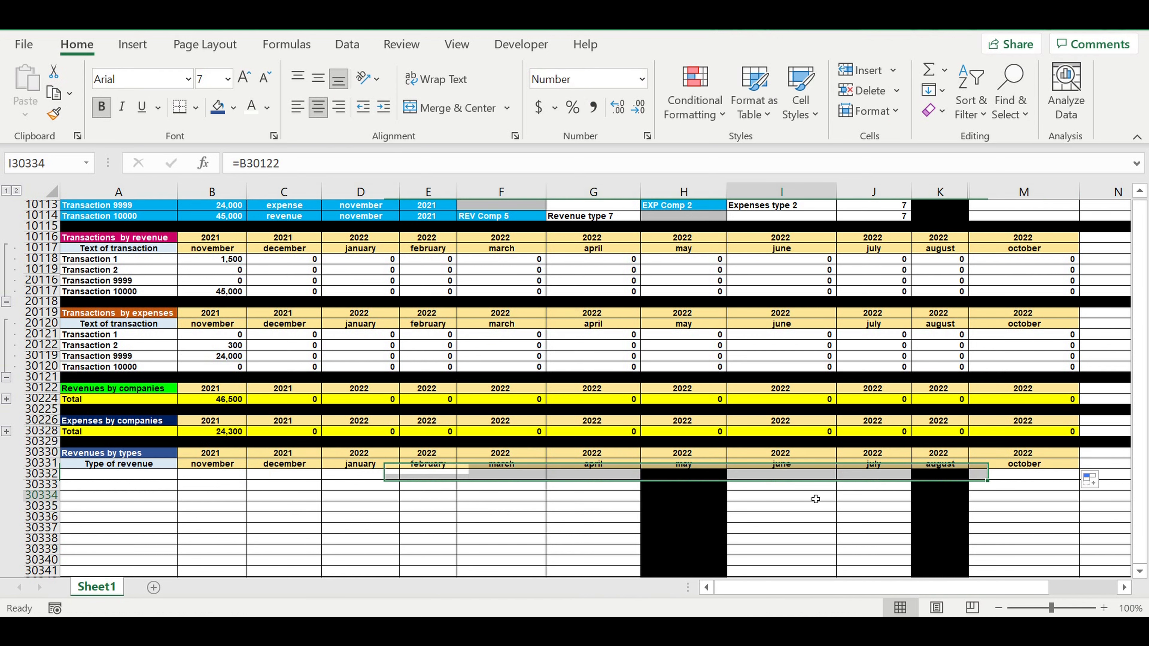
Link A30332 to the first revenue type with the formula =C2.
{"action": "left_click", "coordinate": [102, 477]}
{"action": "type", "text": "="}
{"action": "scroll", "coordinate": [289, 453], "scroll_direction": "up", "scroll_amount": 9}
{"action": "scroll", "coordinate": [608, 395], "scroll_direction": "up", "scroll_amount": 20}
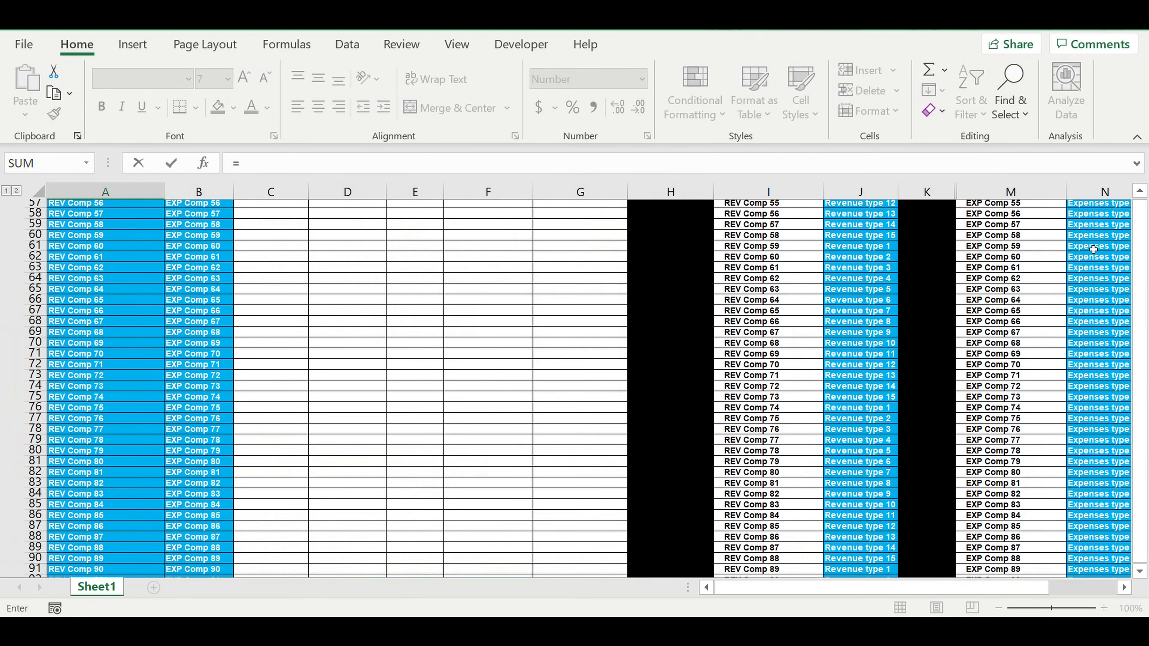
{"action": "scroll", "coordinate": [944, 336], "scroll_direction": "up", "scroll_amount": 9}
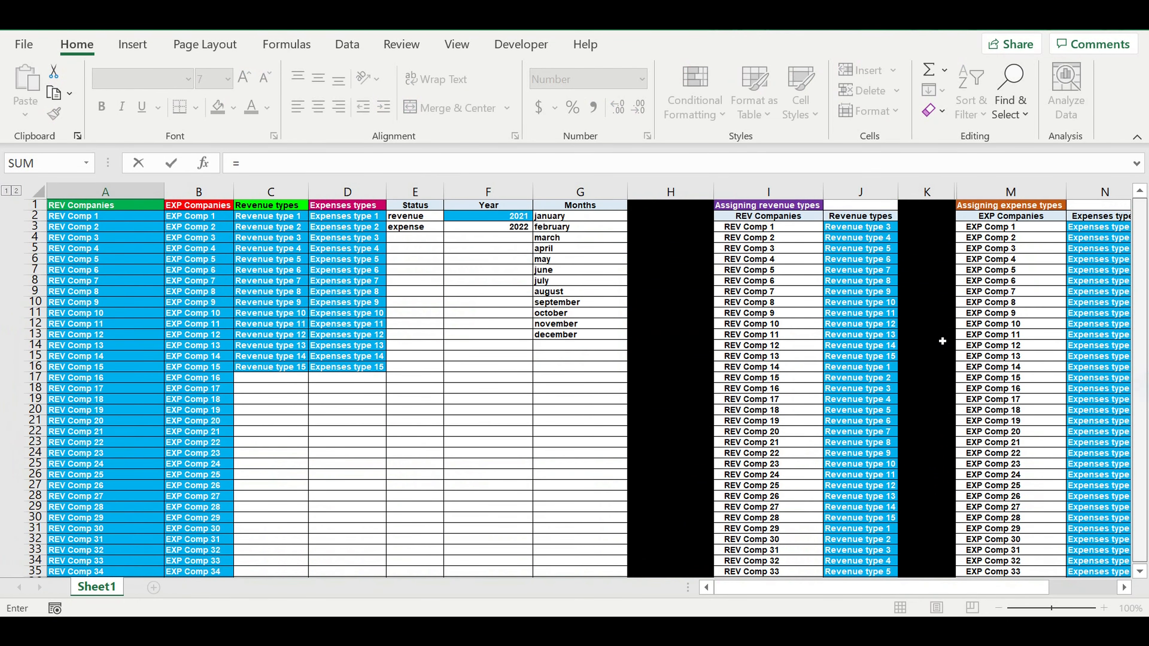
{"action": "left_click", "coordinate": [284, 217]}
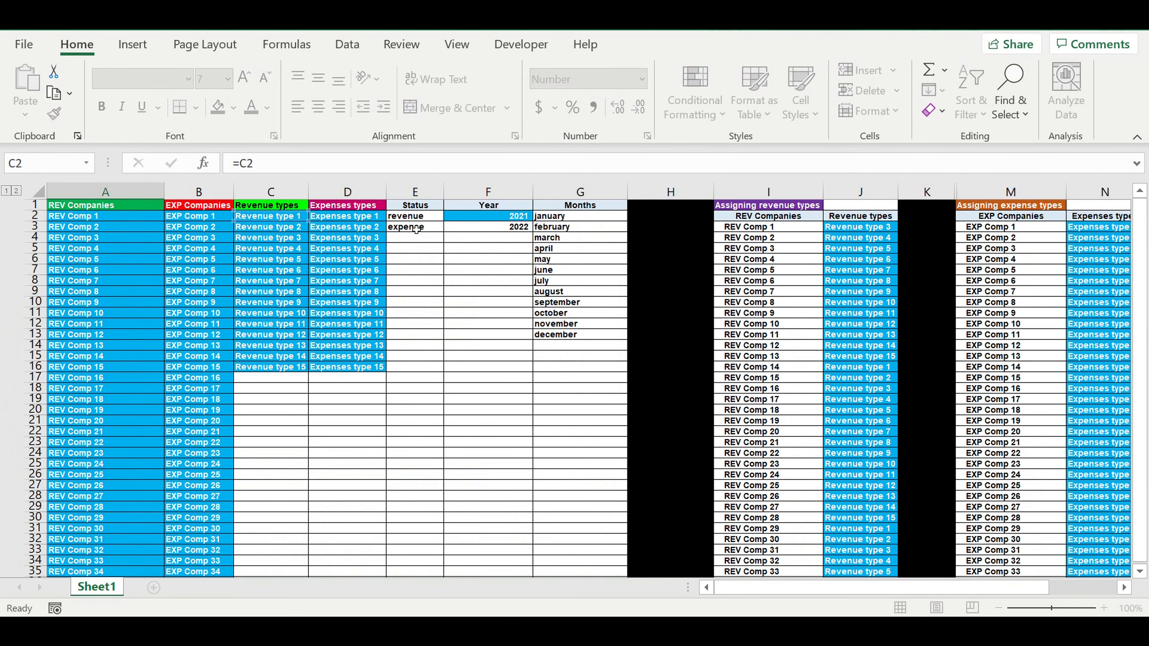
{"action": "key", "text": "Return"}
Indent the Revenue type 1 label in A30332 and fill its formula down to A30347.
{"action": "scroll", "coordinate": [264, 442], "scroll_direction": "down", "scroll_amount": 7}
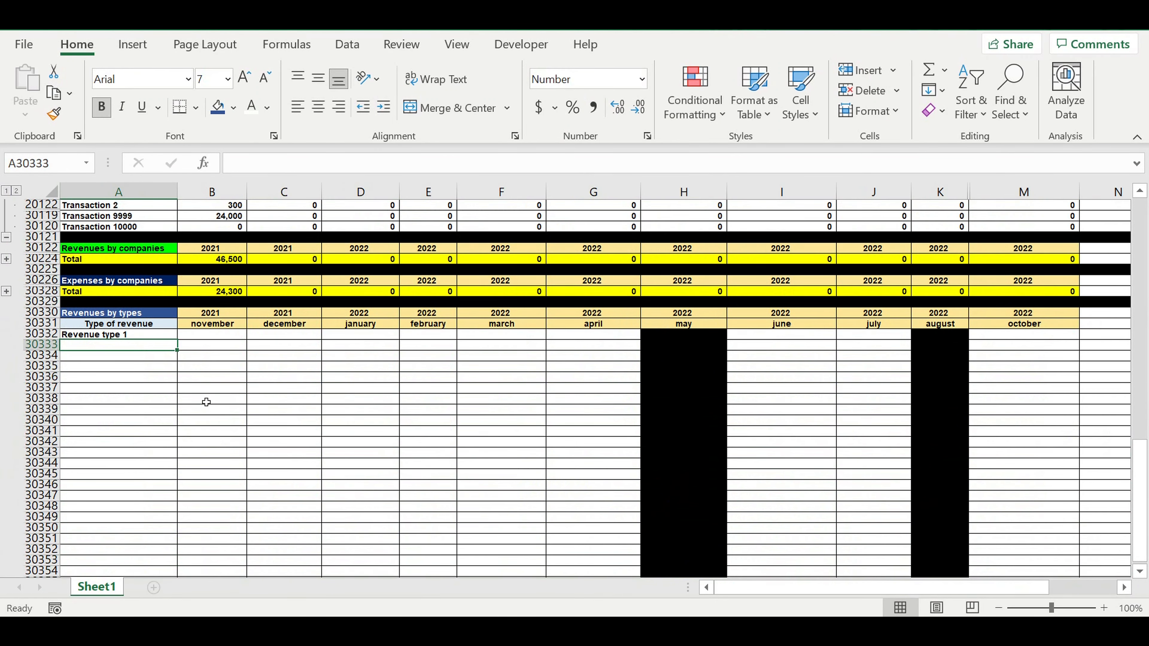
{"action": "left_click", "coordinate": [144, 334]}
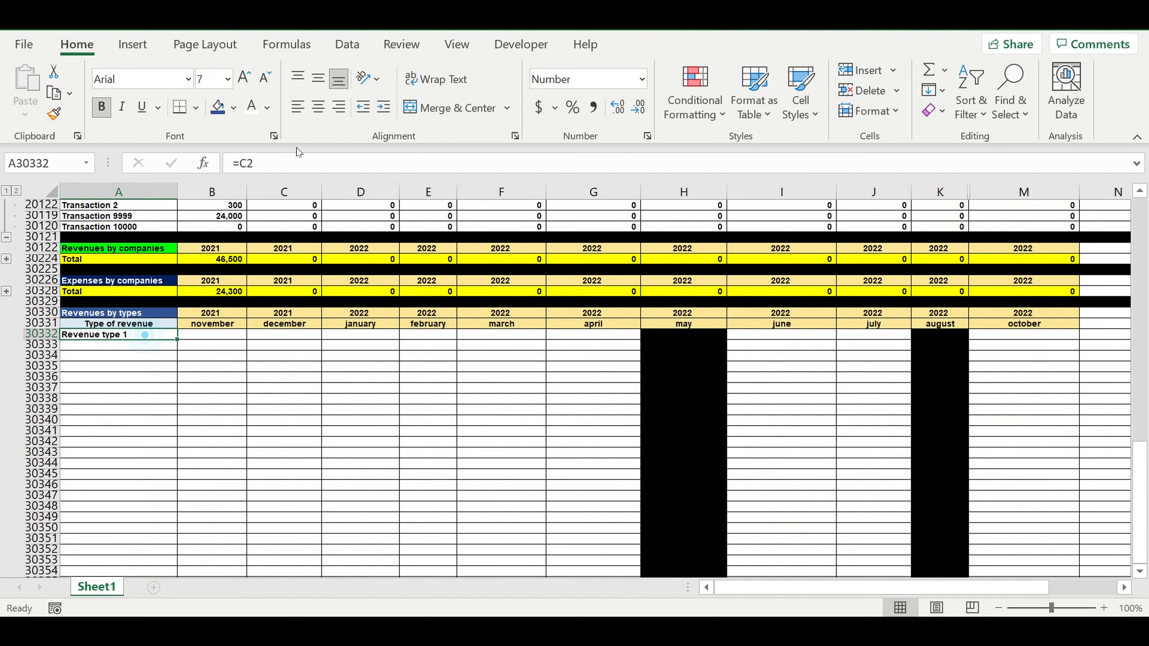
{"action": "left_click", "coordinate": [383, 107]}
{"action": "left_click_drag", "start_coordinate": [183, 342], "coordinate": [171, 497]}
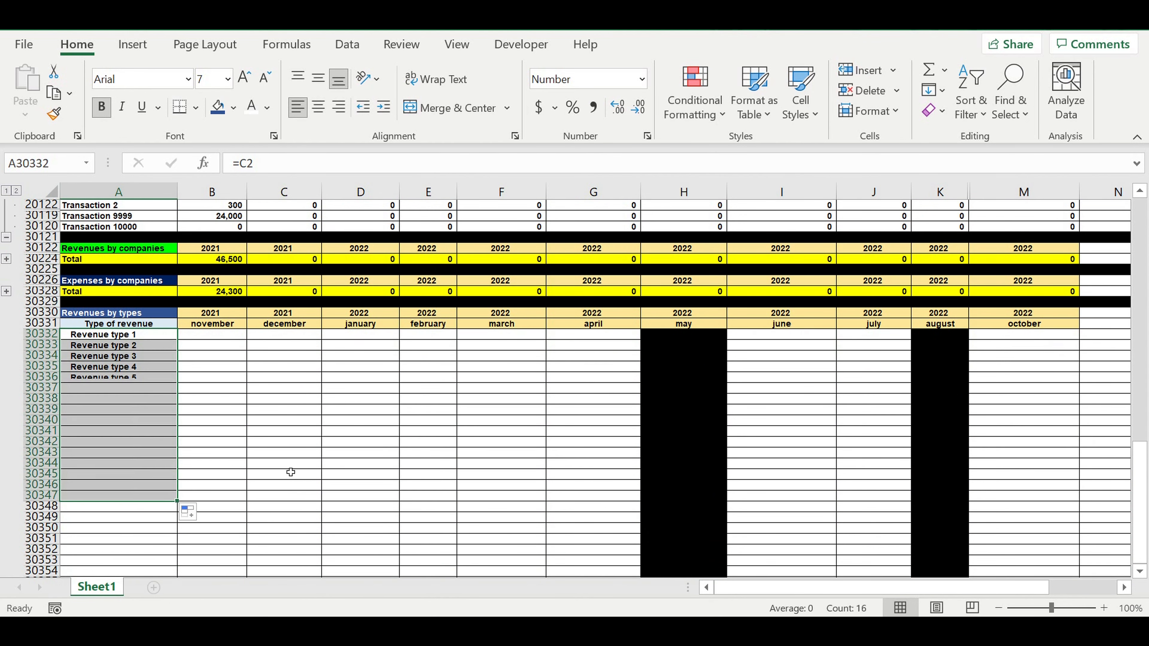
Enter "Total" in A30347 under the revenue types and remove the cell's indent.
{"action": "left_click", "coordinate": [90, 498]}
{"action": "type", "text": "Total"}
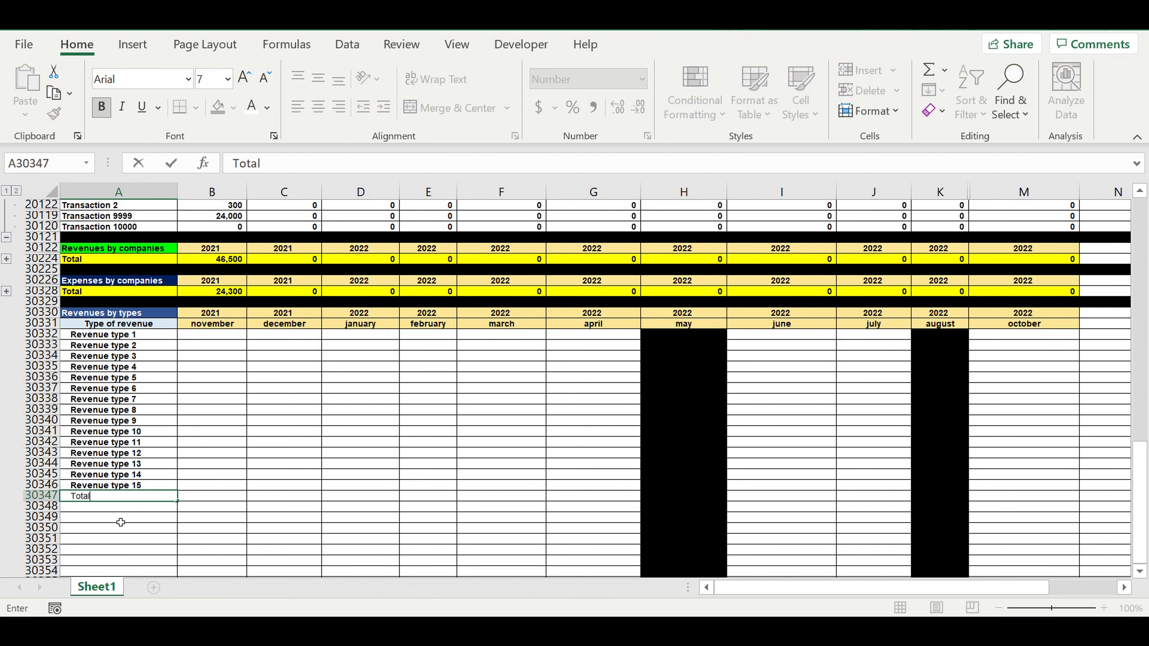
{"action": "left_click", "coordinate": [118, 527]}
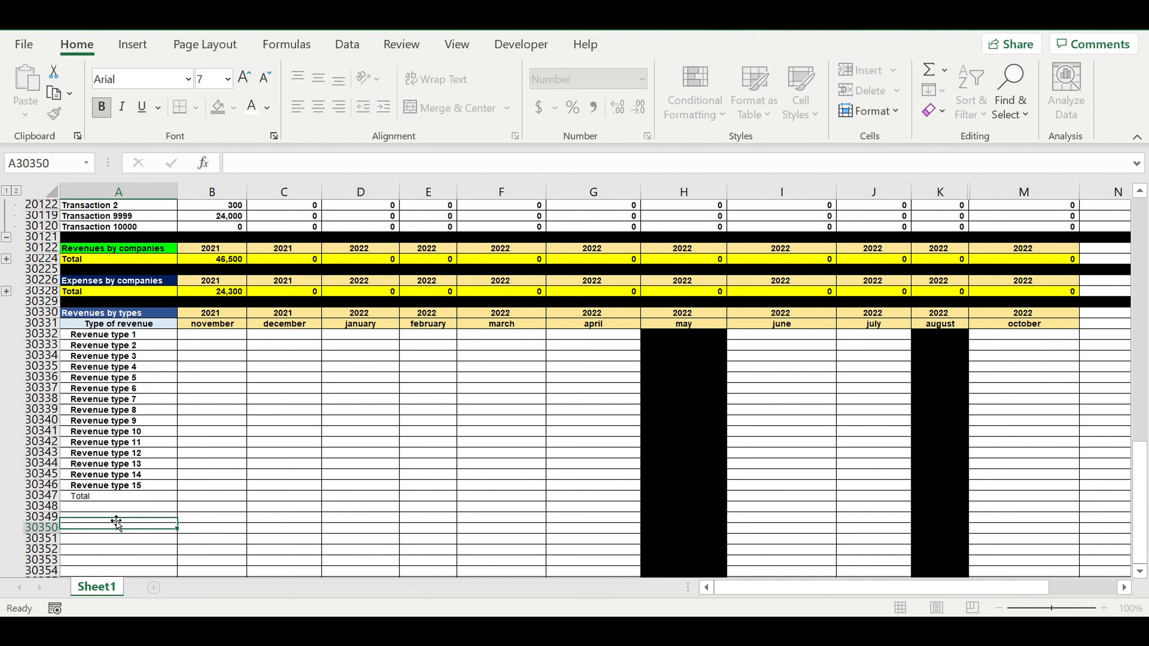
{"action": "left_click", "coordinate": [103, 497]}
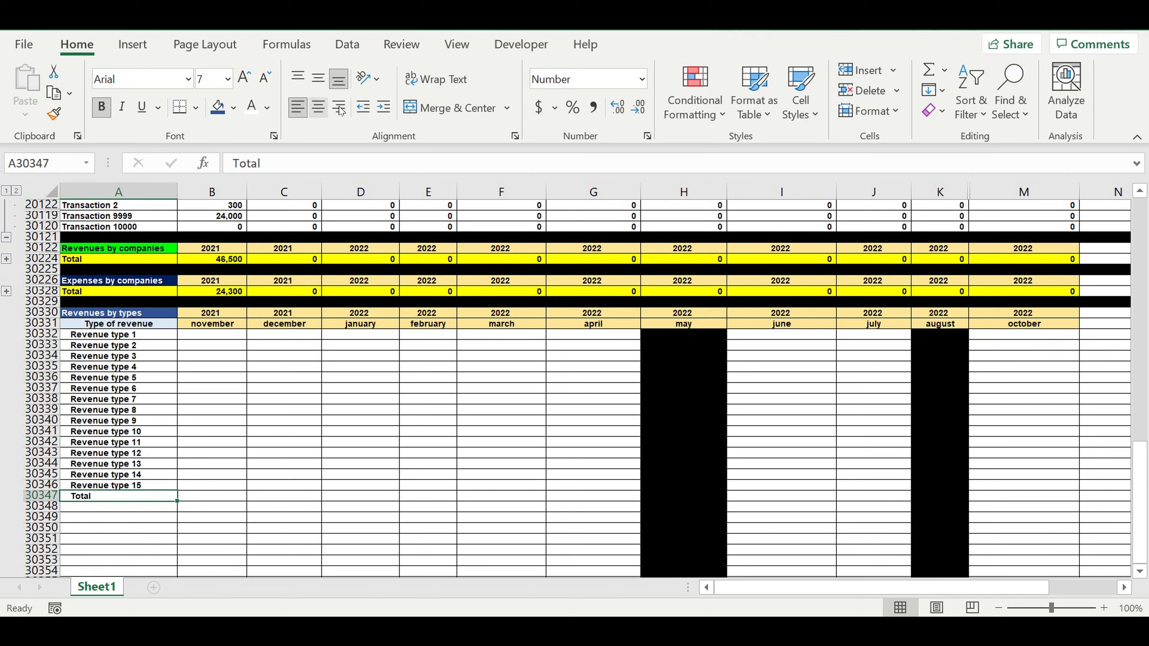
{"action": "left_click", "coordinate": [362, 107]}
Sum the november revenue types B30332:B30346 in the Total cell B30347.
{"action": "left_click", "coordinate": [213, 496]}
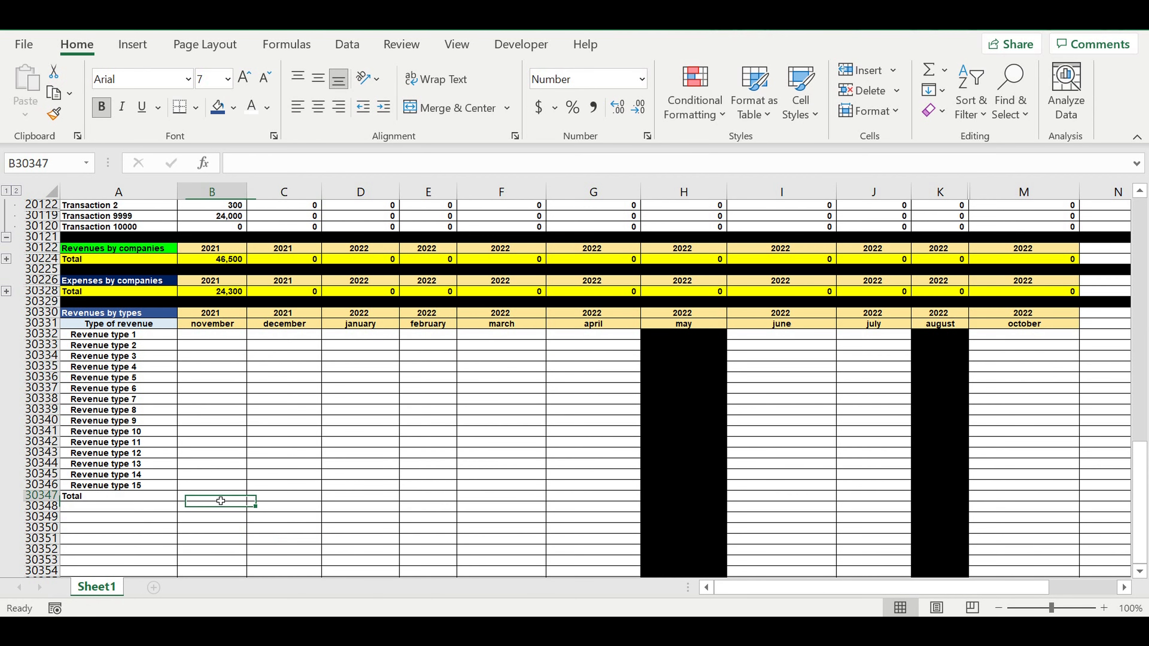
{"action": "left_click", "coordinate": [930, 69]}
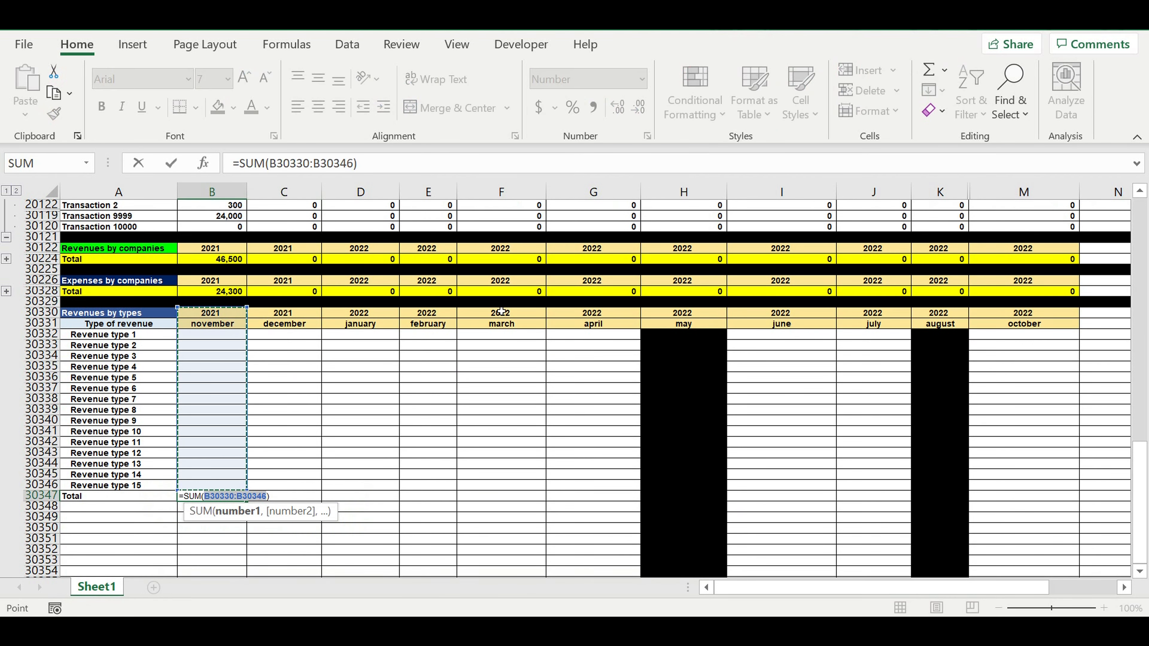
{"action": "left_click", "coordinate": [202, 336]}
{"action": "left_click_drag", "start_coordinate": [204, 342], "coordinate": [199, 488]}
{"action": "key", "text": "Return"}
{"action": "left_click", "coordinate": [162, 495]}
{"action": "left_click", "coordinate": [228, 486]}
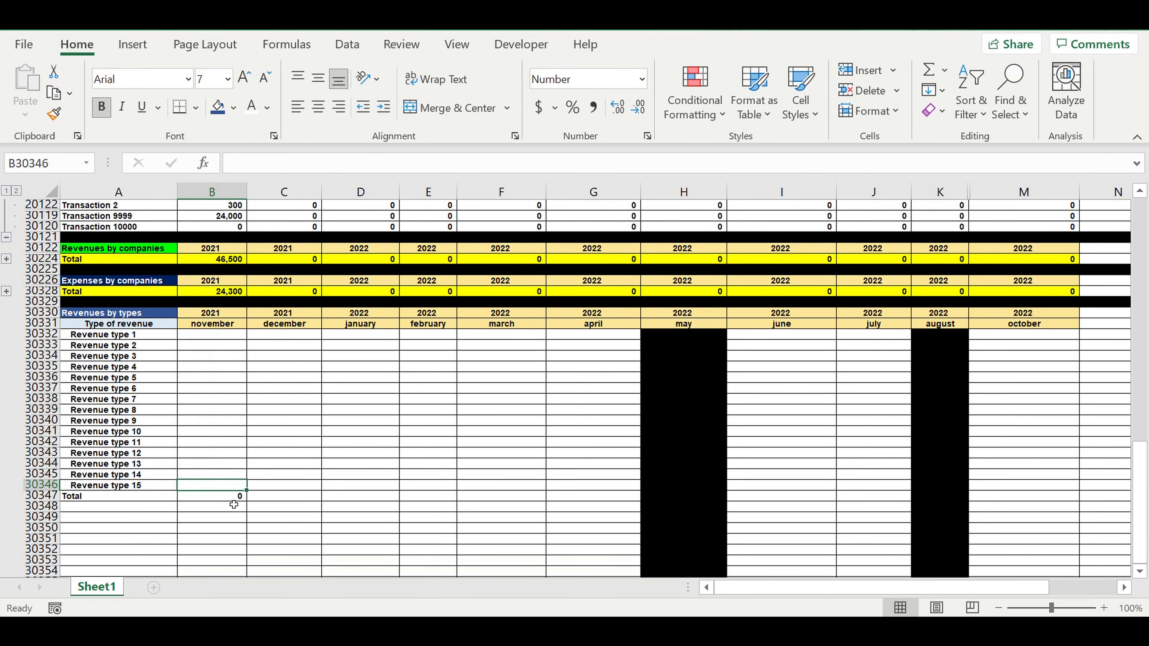
Copy the november Total formula in B30347 across the row through october in M30347.
{"action": "left_click", "coordinate": [232, 496]}
{"action": "left_click_drag", "start_coordinate": [251, 502], "coordinate": [1054, 513]}
{"action": "left_click", "coordinate": [299, 561]}
Shade the Revenues by types Total row, A30347:M30347, in yellow.
{"action": "left_click_drag", "start_coordinate": [156, 495], "coordinate": [1054, 496]}
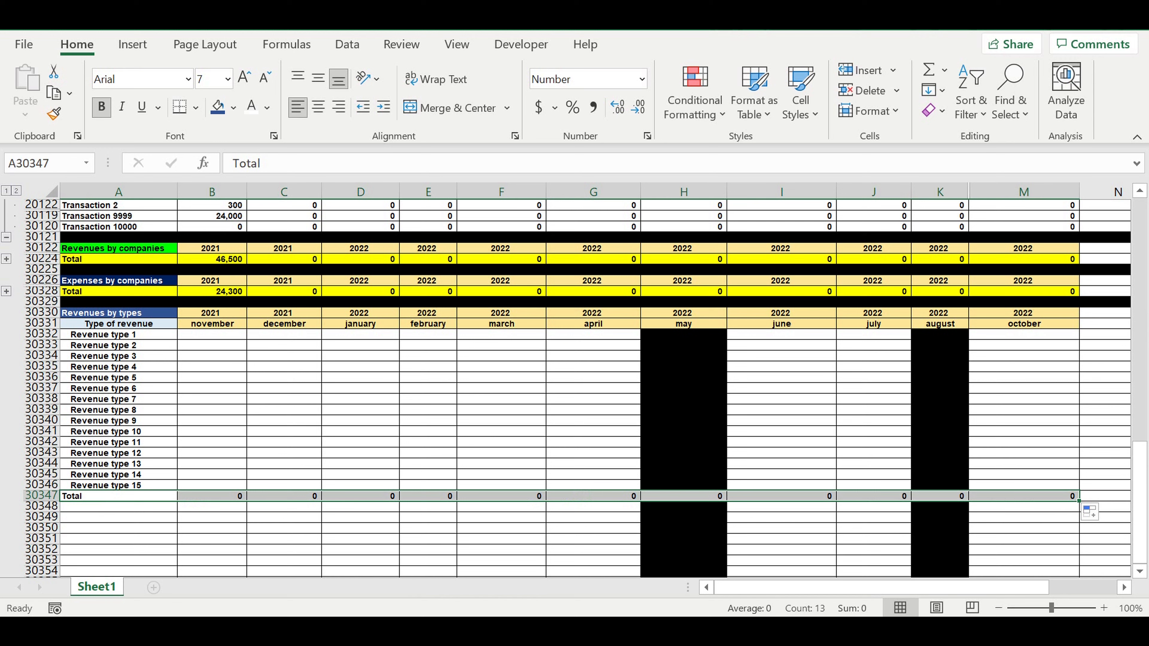
{"action": "left_click", "coordinate": [233, 108]}
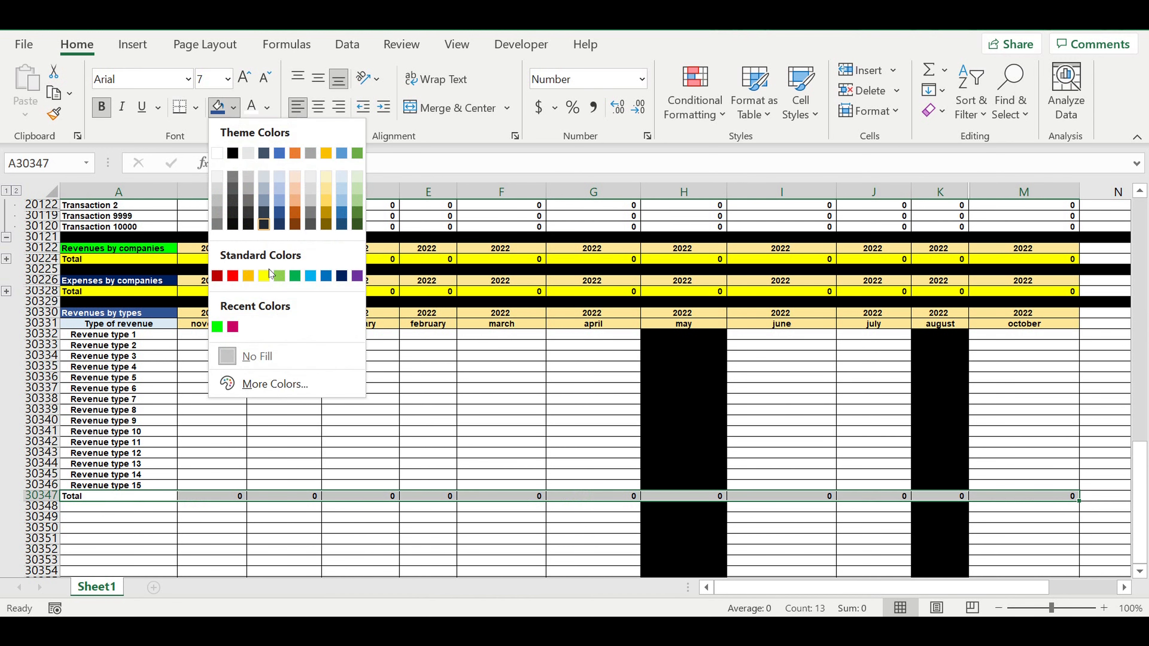
{"action": "left_click", "coordinate": [270, 279]}
{"action": "left_click", "coordinate": [268, 391]}
Shade all of row 30348 below the Total row in black as a separator.
{"action": "left_click_drag", "start_coordinate": [43, 505], "coordinate": [47, 514]}
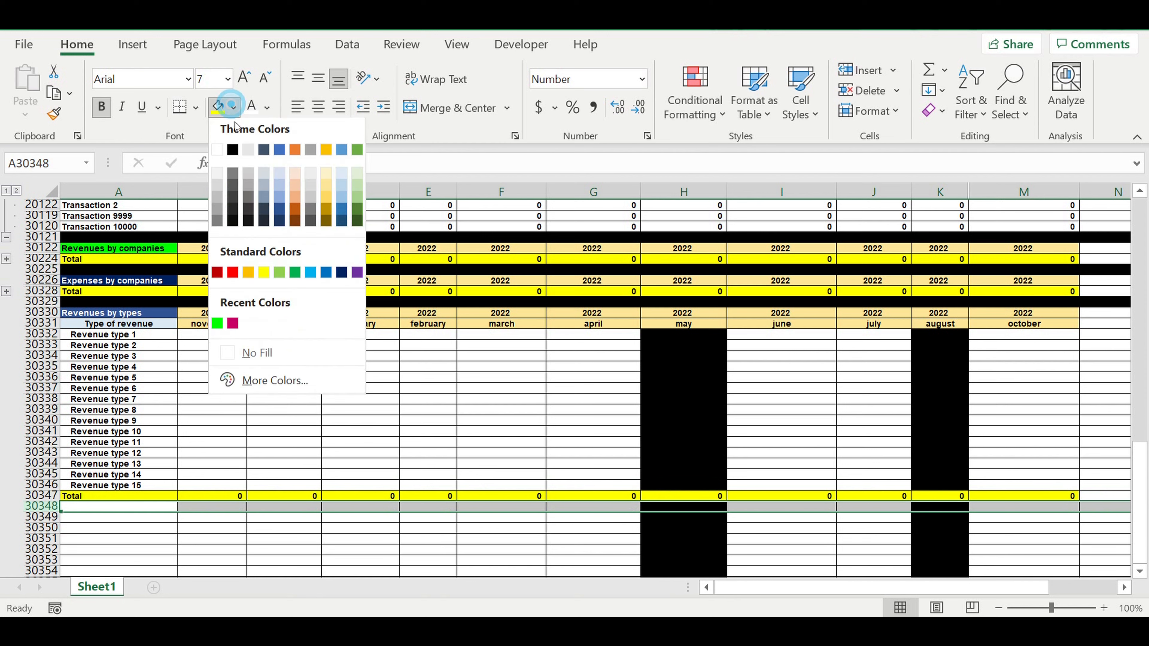
{"action": "left_click", "coordinate": [234, 108]}
{"action": "left_click", "coordinate": [234, 153]}
{"action": "left_click", "coordinate": [308, 378]}
{"action": "left_click", "coordinate": [316, 453]}
Start a SUMIF formula in B30332 for Revenue type 1 in november, with the REV Type cells G115:G10114 as its range.
{"action": "left_click", "coordinate": [211, 336]}
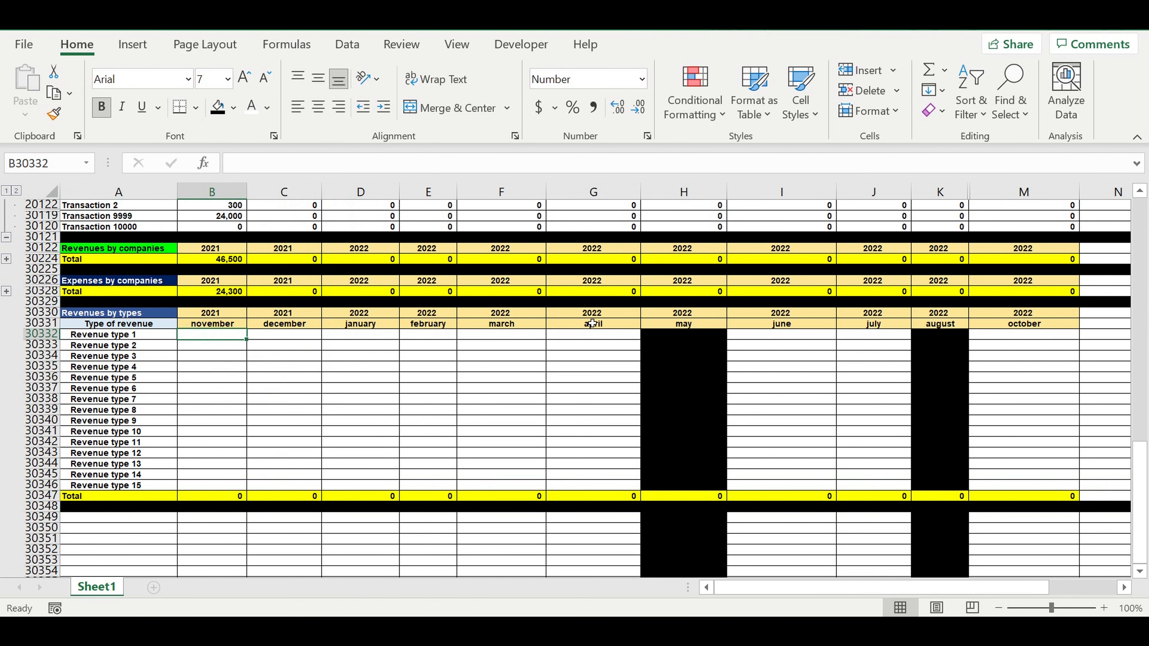
{"action": "type", "text": "="}
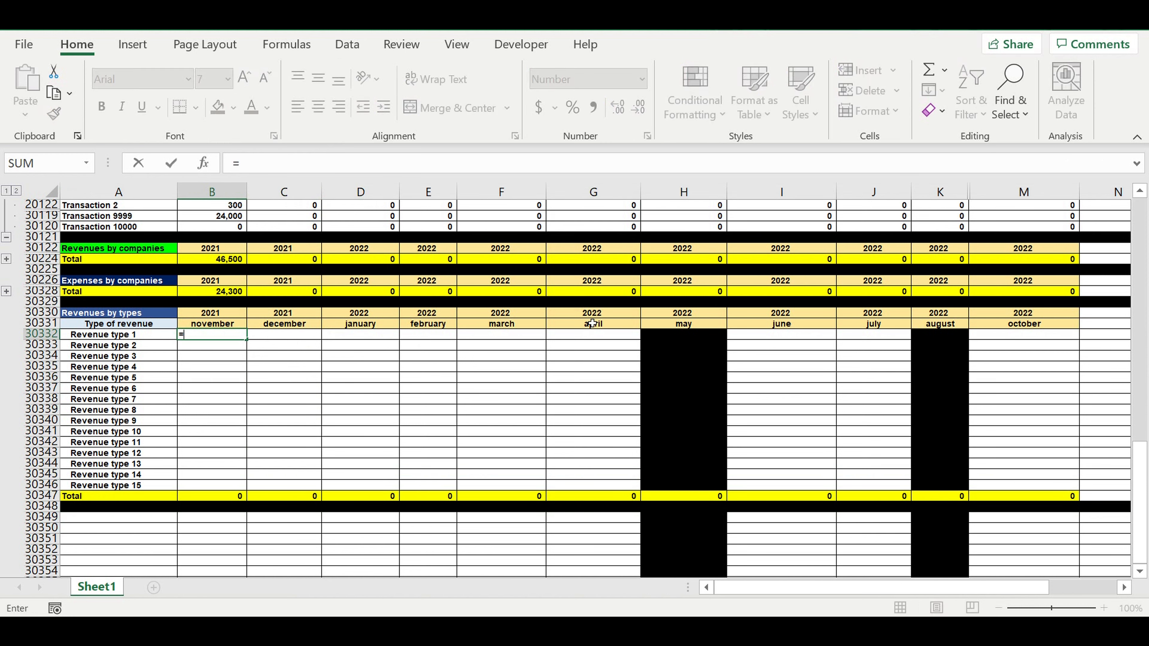
{"action": "type", "text": "sumif("}
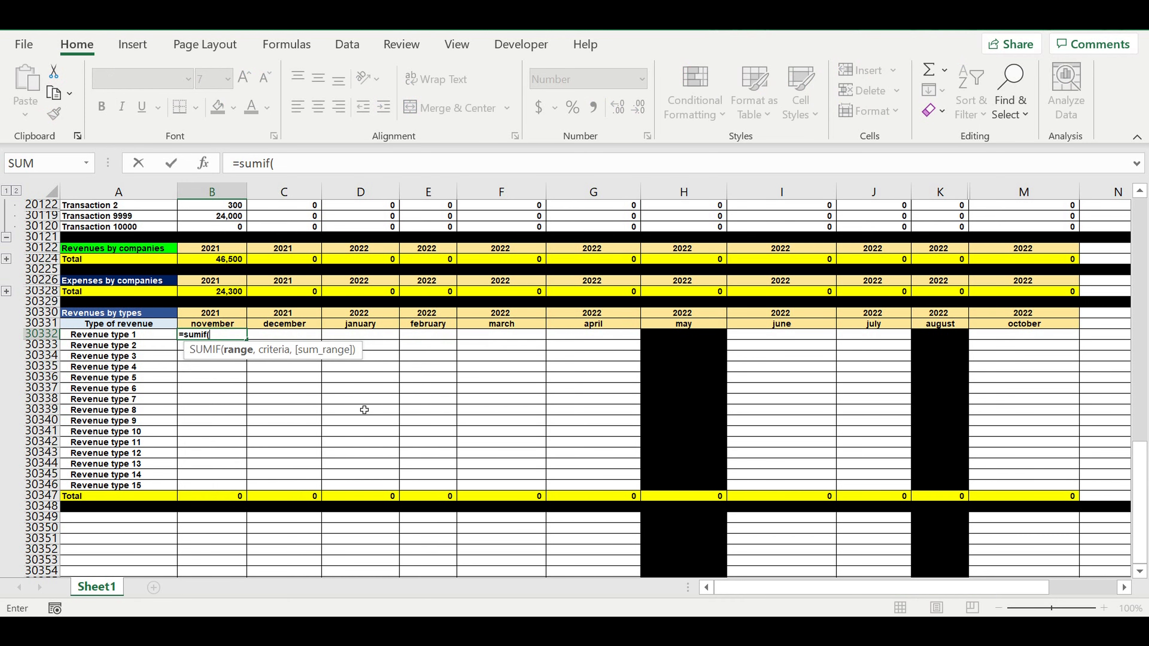
{"action": "scroll", "coordinate": [481, 352], "scroll_direction": "up", "scroll_amount": 3}
{"action": "scroll", "coordinate": [494, 351], "scroll_direction": "up", "scroll_amount": 6}
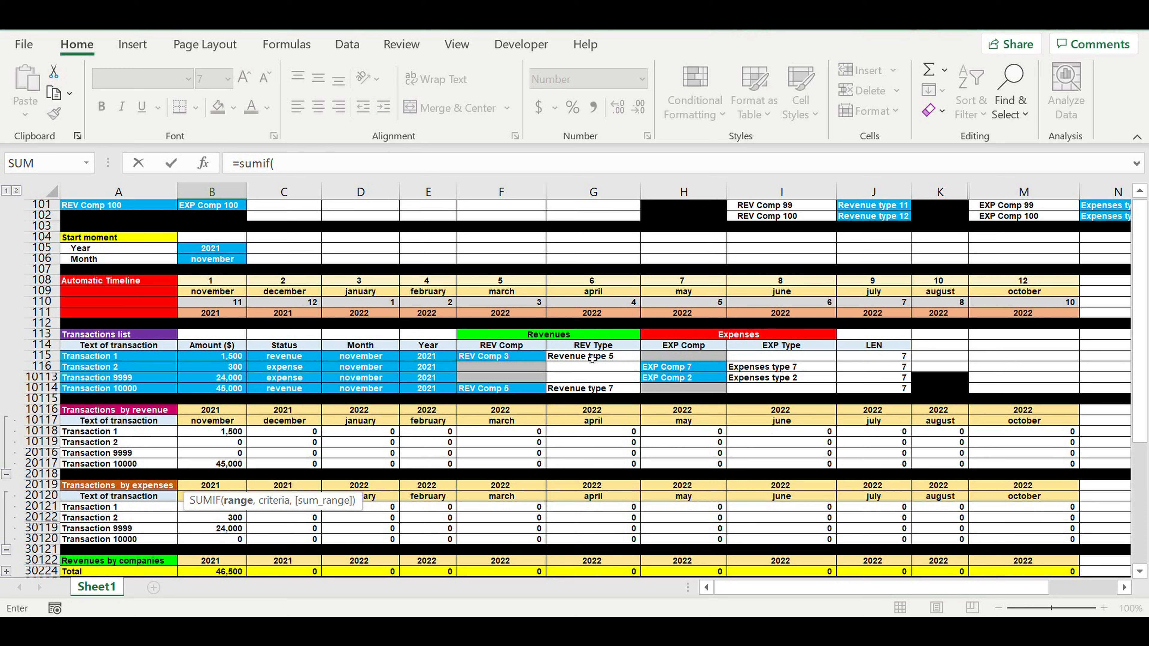
{"action": "left_click_drag", "start_coordinate": [592, 359], "coordinate": [595, 389]}
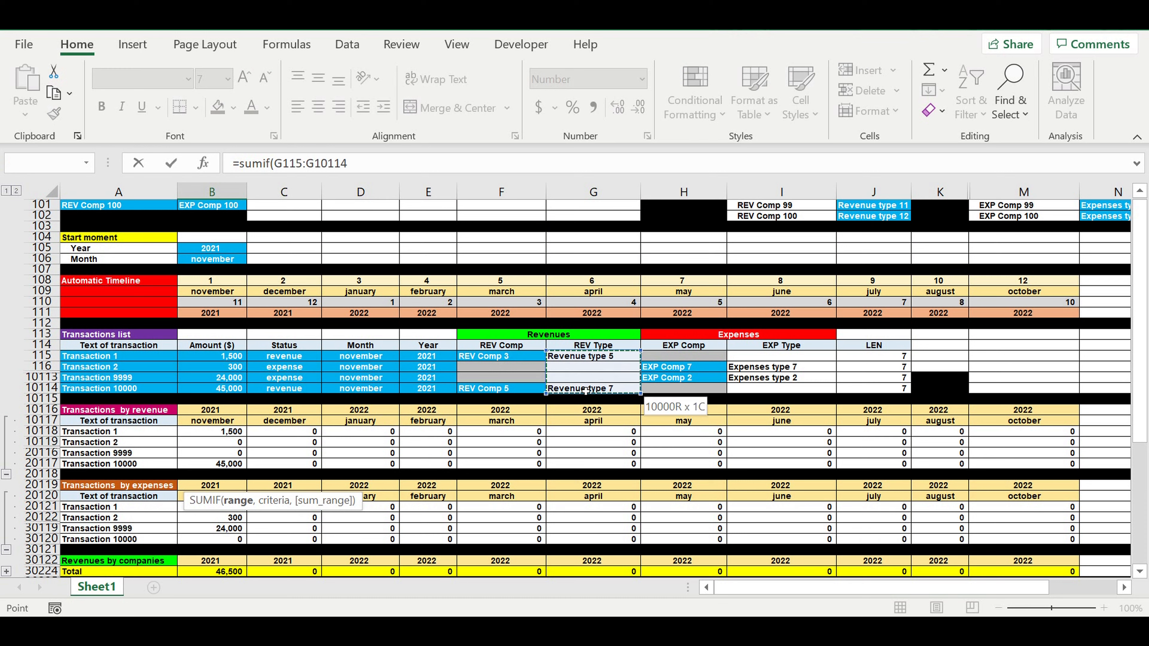
Make the SUMIF range fully absolute as $G$115:$G$10114 and continue to the criteria argument.
{"action": "left_click", "coordinate": [321, 163]}
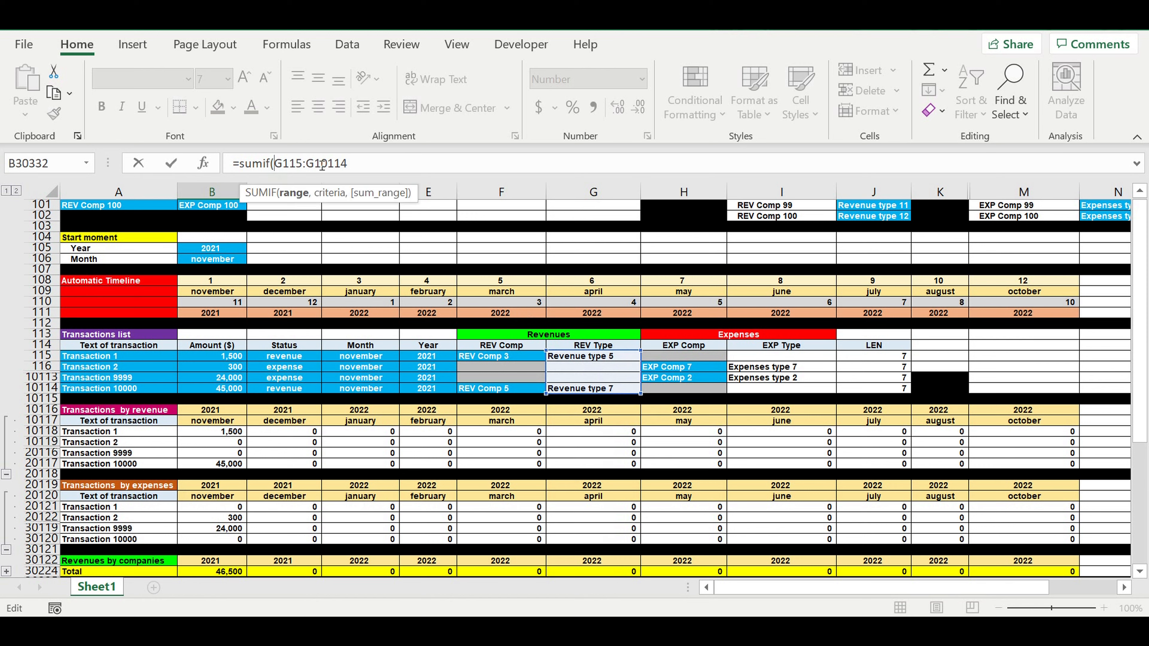
{"action": "type", "text": "$"}
{"action": "key", "text": "Right"}
{"action": "type", "text": "$G"}
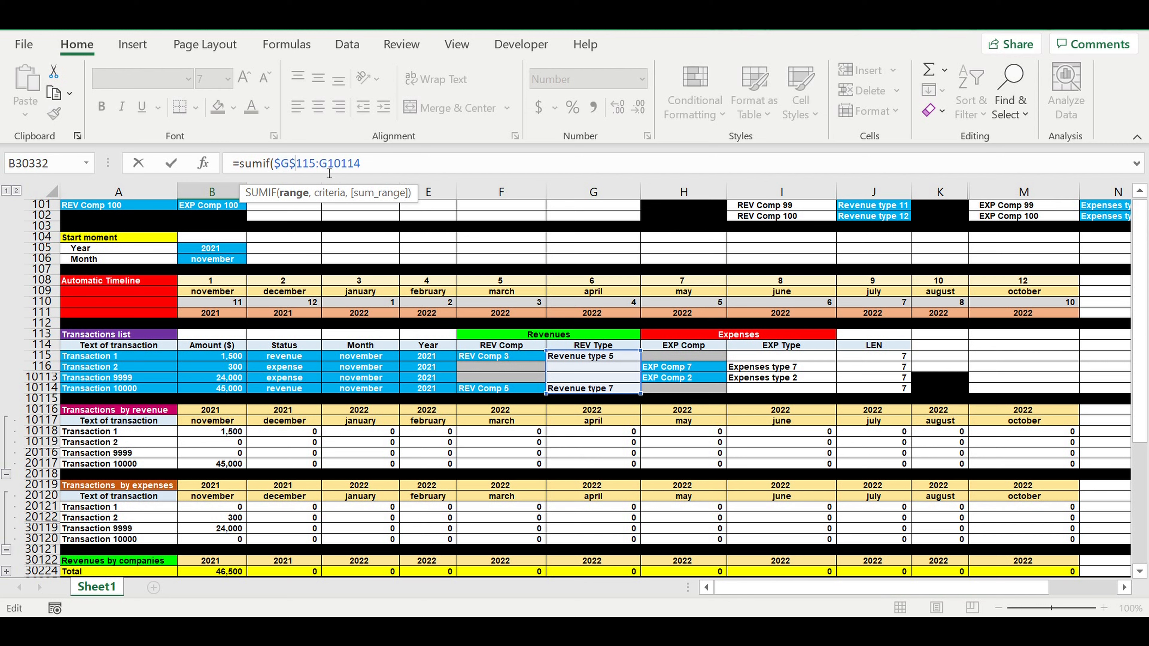
{"action": "type", "text": "$"}
{"action": "key", "text": "Right"}
{"action": "type", "text": "$"}
{"action": "type", "text": ","}
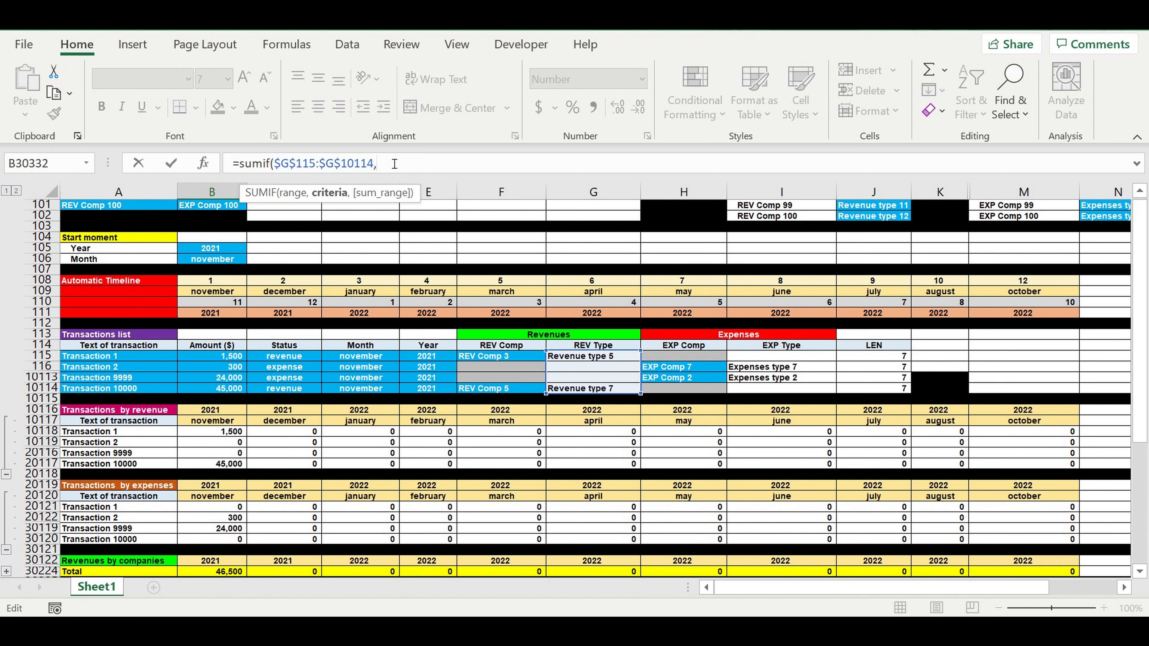
Use the Revenue type 1 label as the SUMIF criteria with its column locked, $A30332.
{"action": "left_click_drag", "start_coordinate": [1146, 376], "coordinate": [1146, 529]}
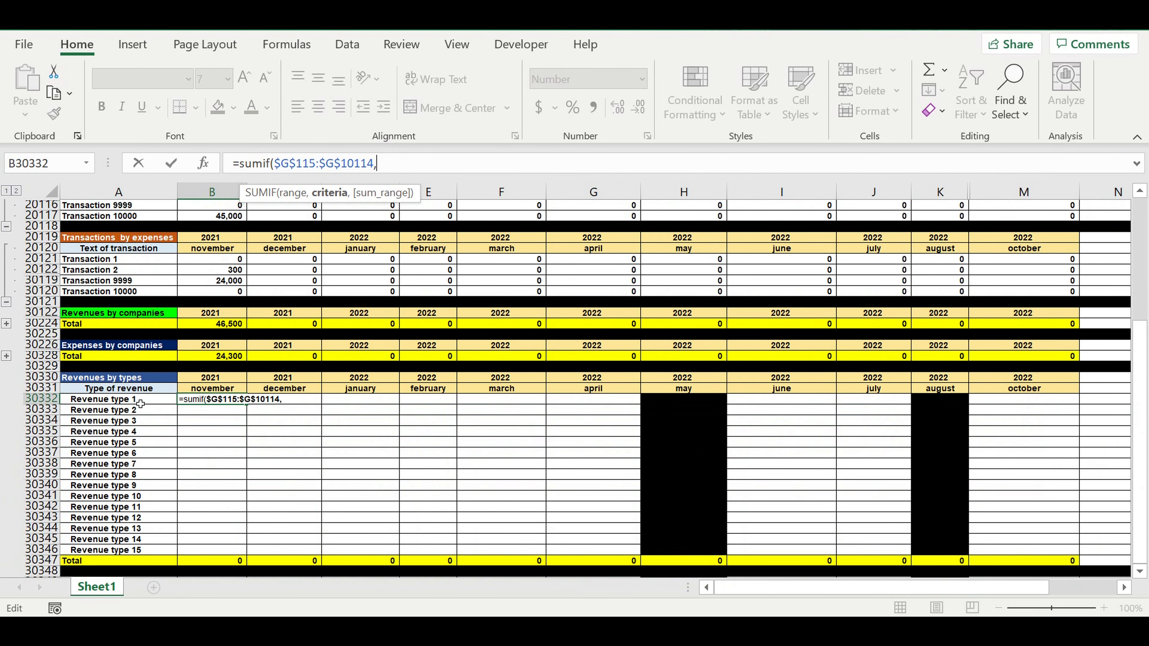
{"action": "left_click", "coordinate": [141, 400]}
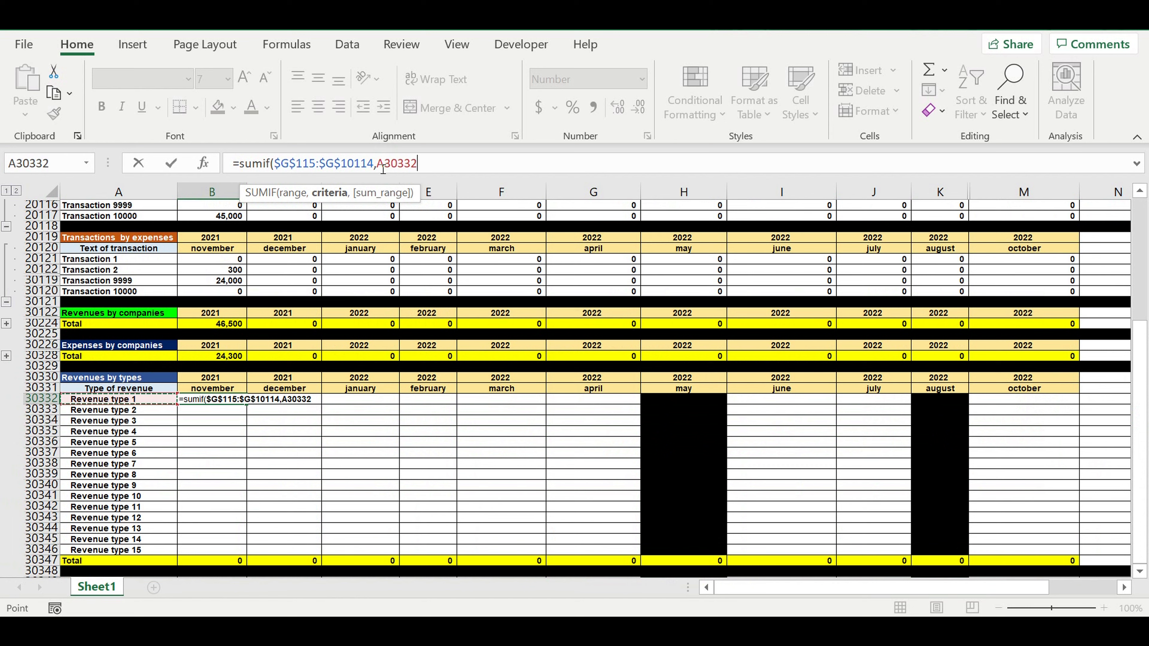
{"action": "left_click", "coordinate": [376, 163]}
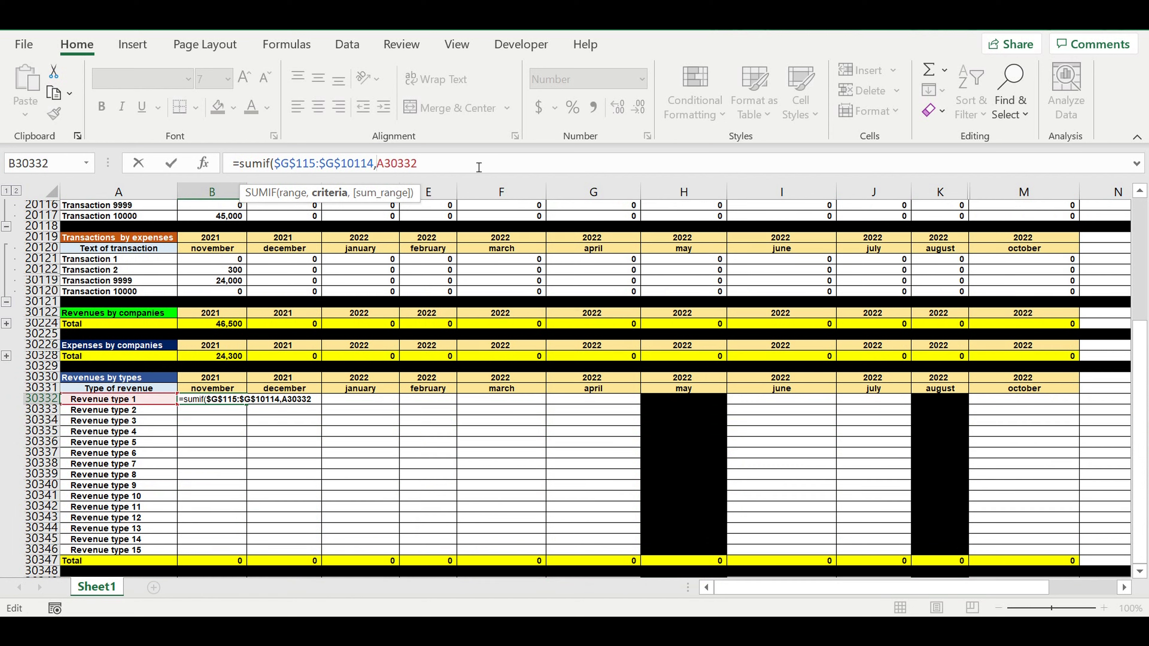
{"action": "type", "text": "$"}
{"action": "left_click", "coordinate": [479, 166]}
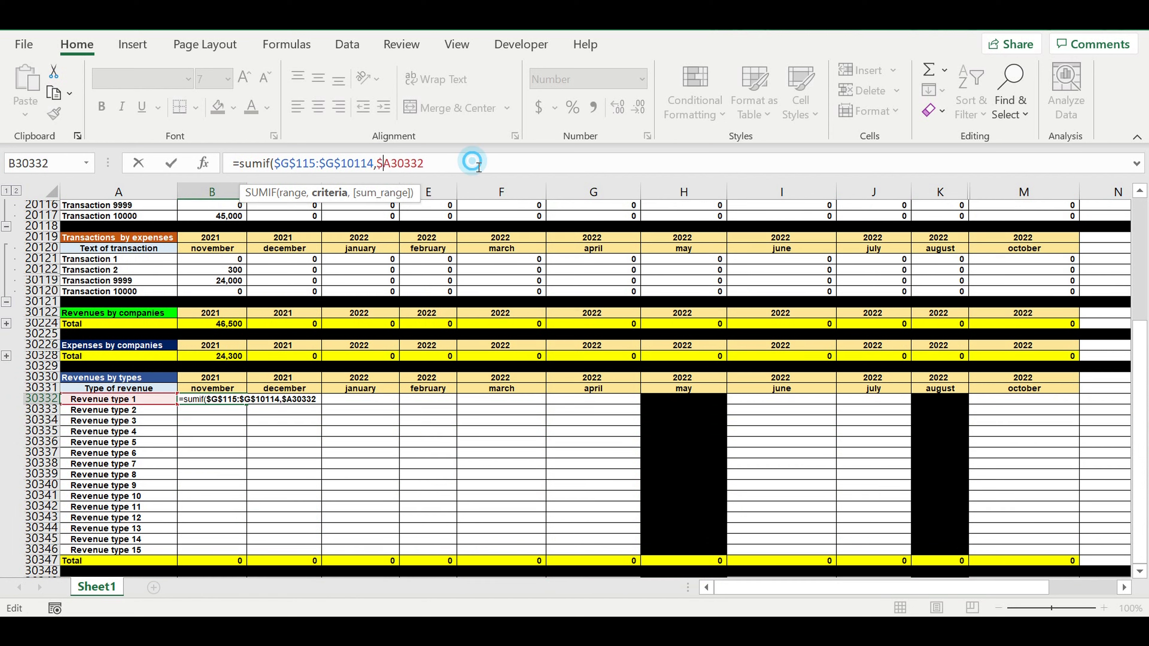
{"action": "type", "text": ","}
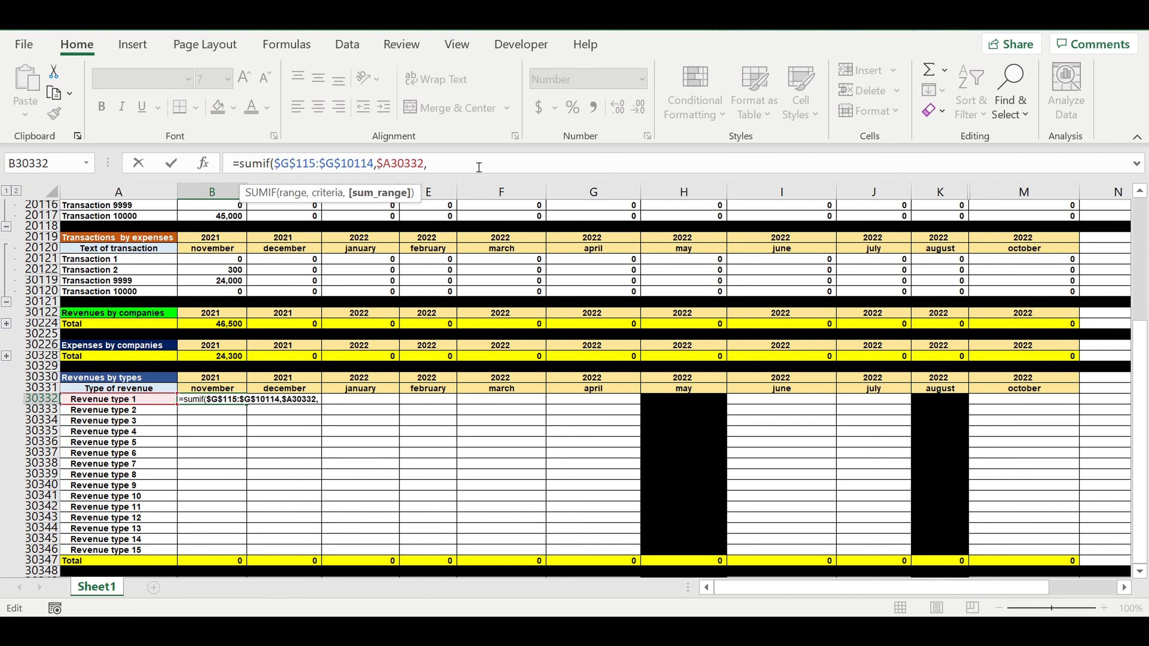
Complete the SUMIF with the november Transactions by revenue amounts as the row-locked sum range B$10118:B$20117.
{"action": "left_click", "coordinate": [1140, 190]}
{"action": "left_click", "coordinate": [1139, 196]}
{"action": "left_click", "coordinate": [1140, 197]}
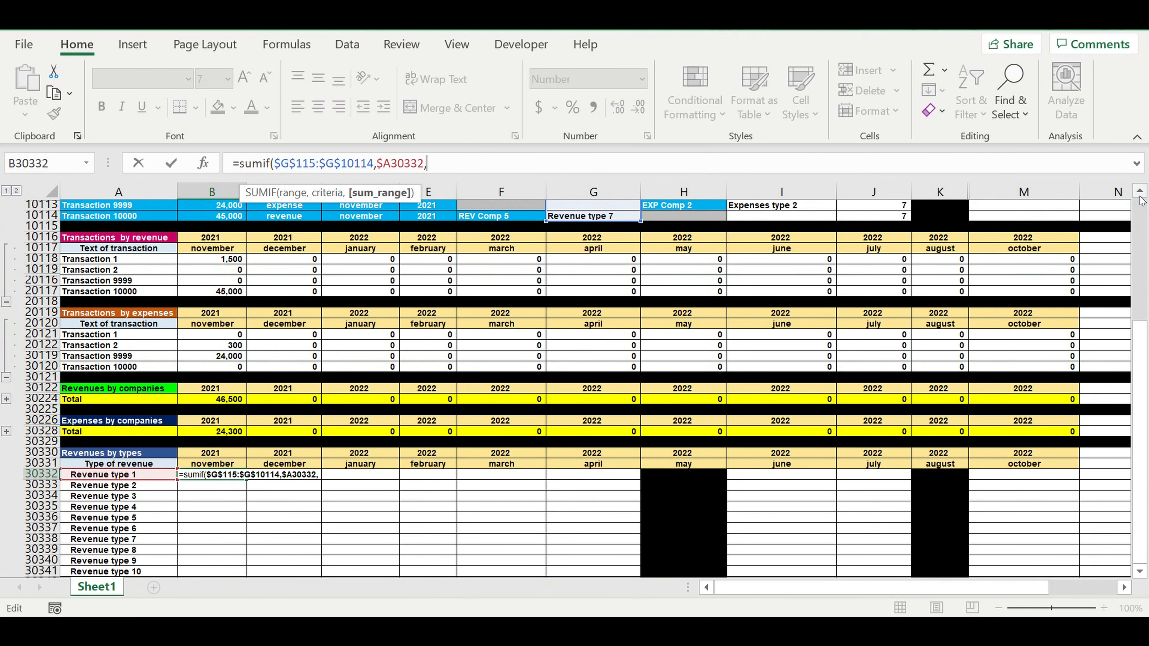
{"action": "left_click_drag", "start_coordinate": [205, 263], "coordinate": [202, 296]}
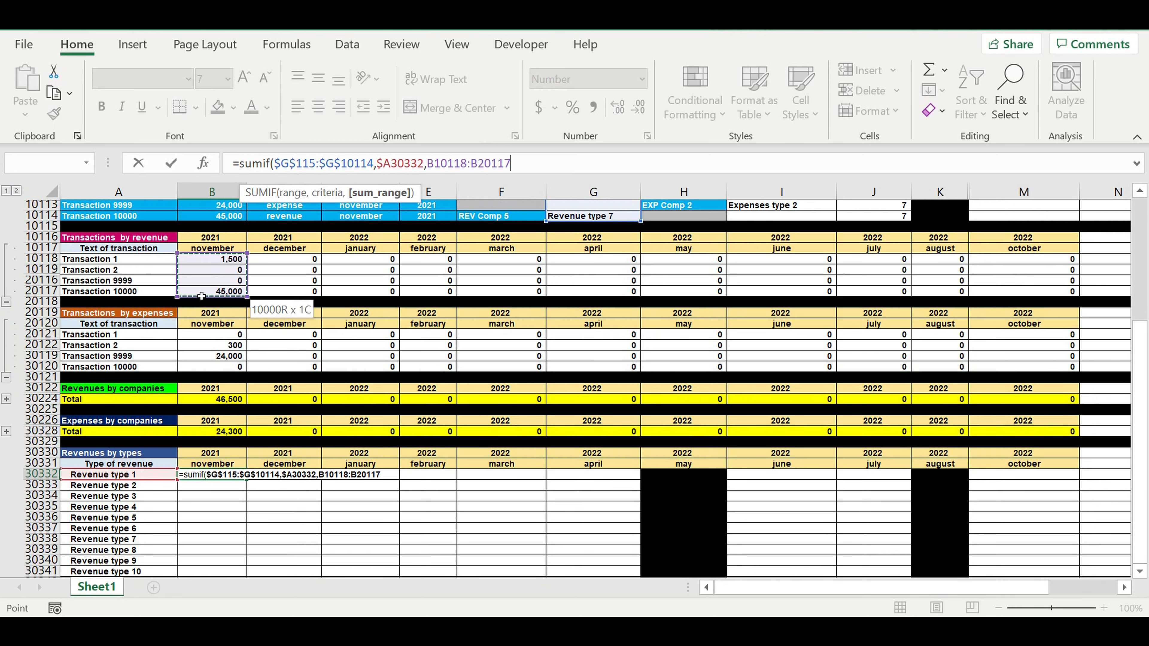
{"action": "left_click", "coordinate": [437, 164]}
{"action": "type", "text": "$G"}
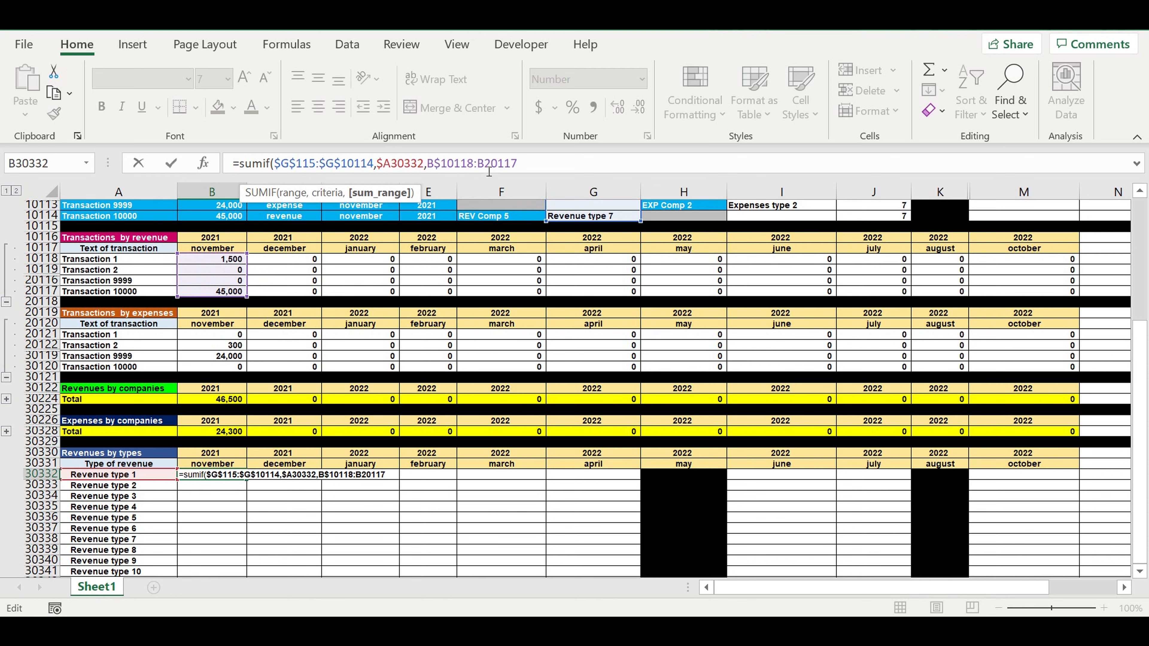
{"action": "type", "text": "$"}
{"action": "left_click", "coordinate": [559, 168]}
{"action": "type", "text": ")"}
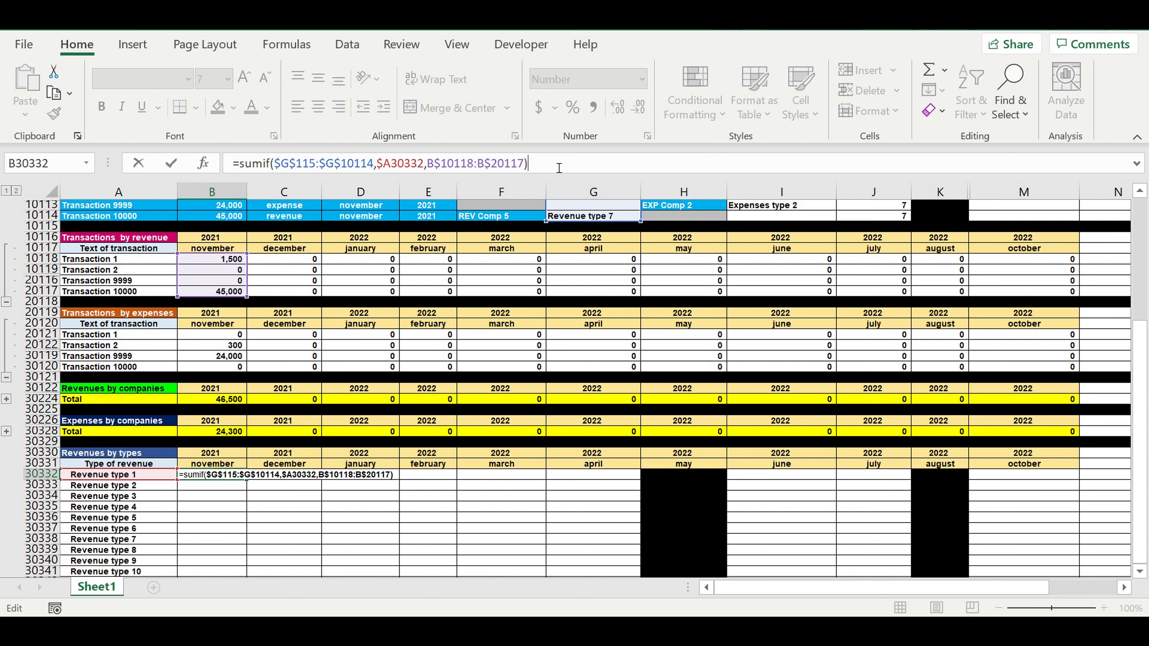
{"action": "key", "text": "Return"}
Copy the SUMIF formula from B30332 across to october in column M and down through Revenue type 15.
{"action": "scroll", "coordinate": [485, 270], "scroll_direction": "down", "scroll_amount": 2}
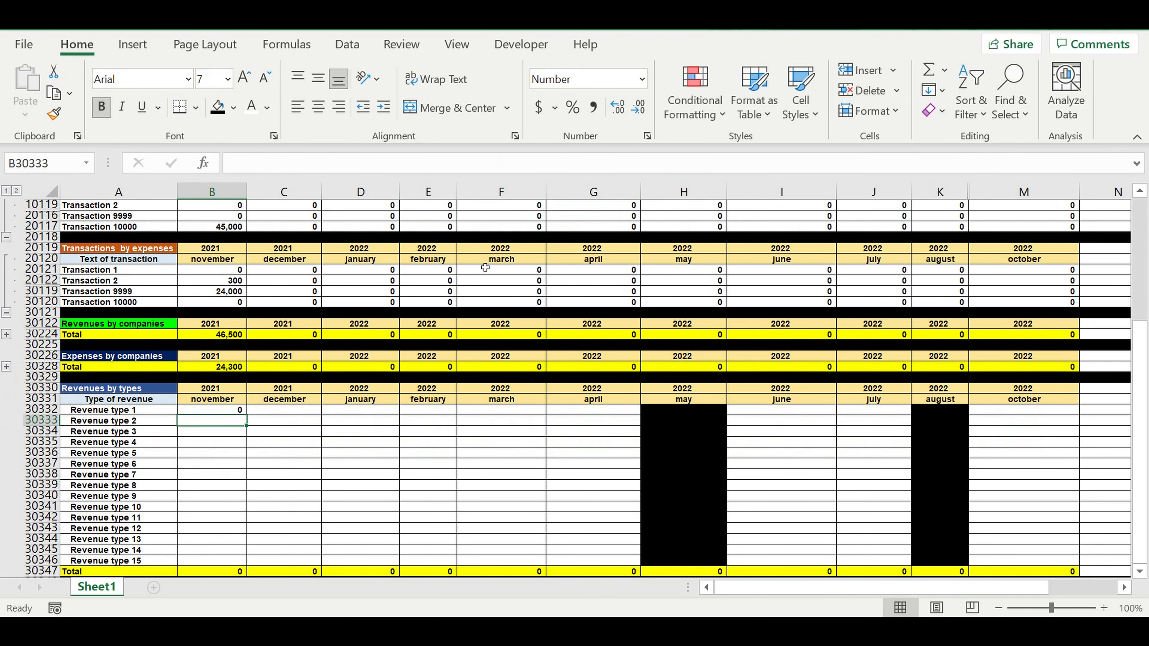
{"action": "left_click", "coordinate": [219, 411]}
{"action": "left_click_drag", "start_coordinate": [247, 414], "coordinate": [1054, 445]}
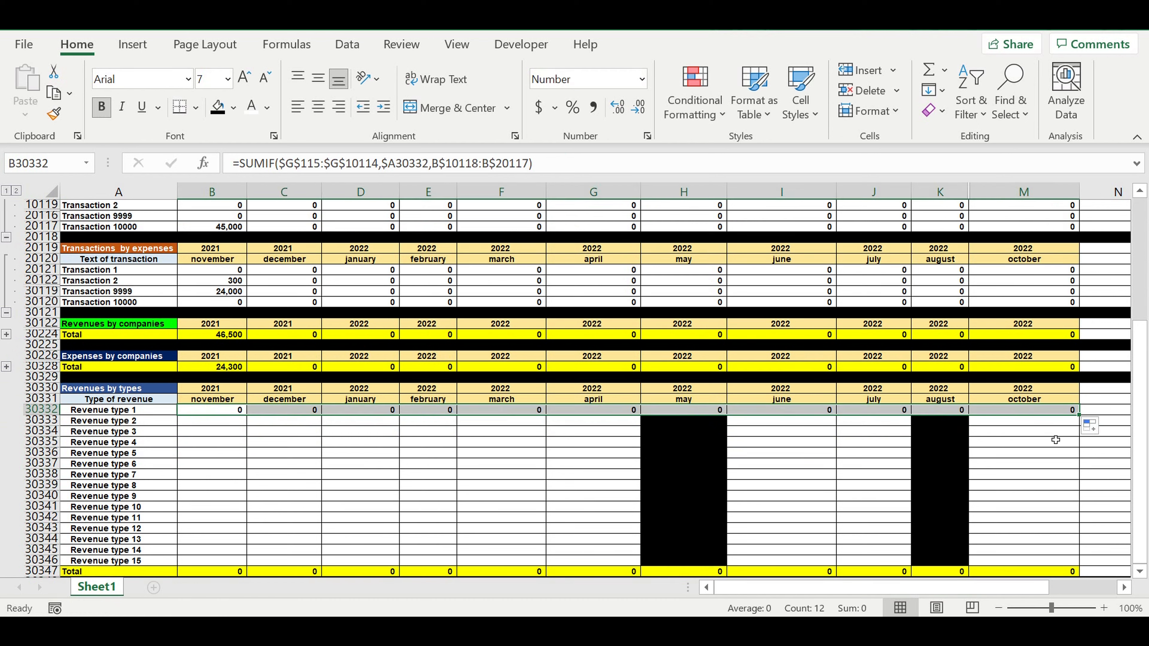
{"action": "double_click", "coordinate": [1079, 415]}
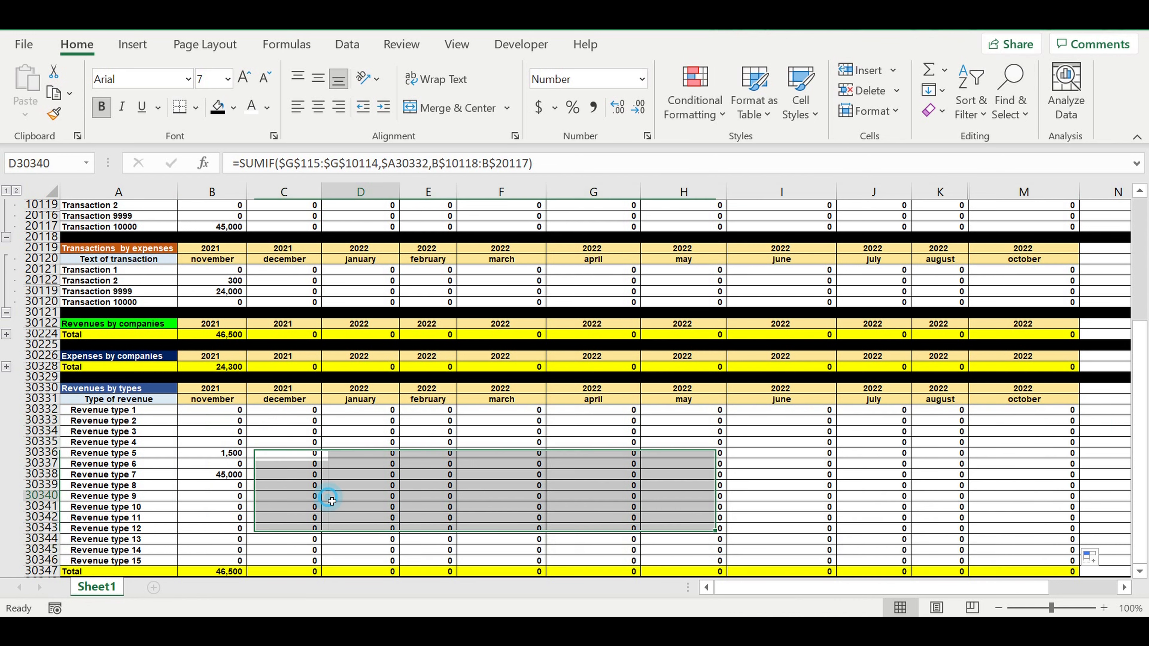
{"action": "left_click", "coordinate": [502, 484]}
{"action": "scroll", "coordinate": [420, 448], "scroll_direction": "down", "scroll_amount": 1}
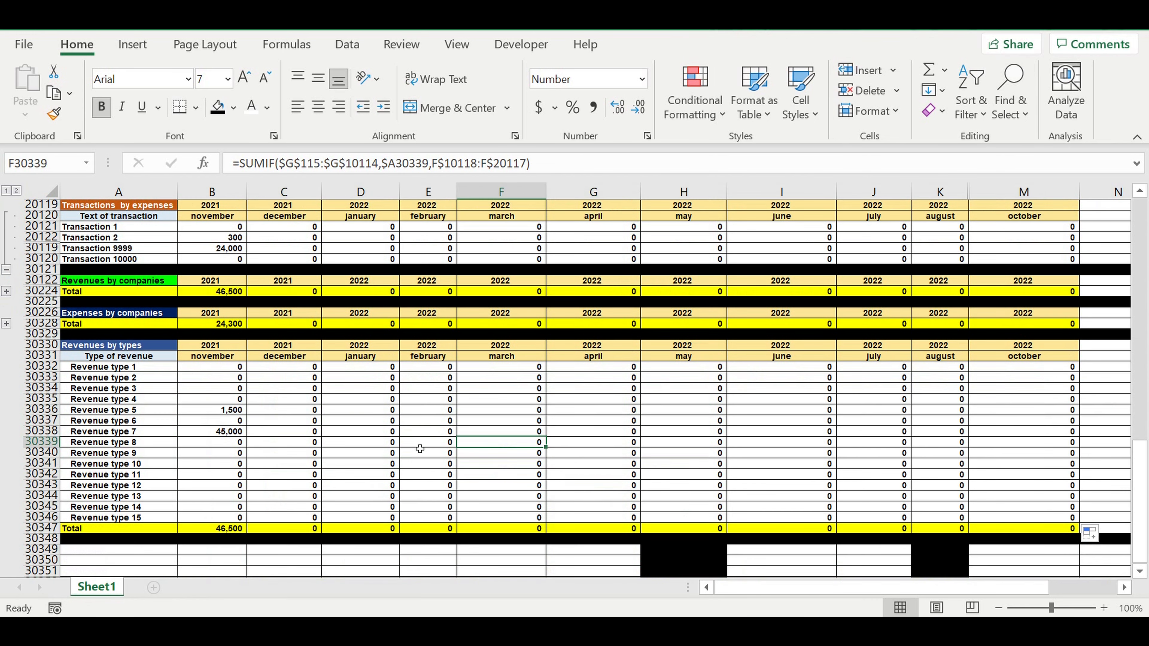
{"action": "left_click", "coordinate": [355, 443]}
{"action": "scroll", "coordinate": [289, 420], "scroll_direction": "up", "scroll_amount": 1}
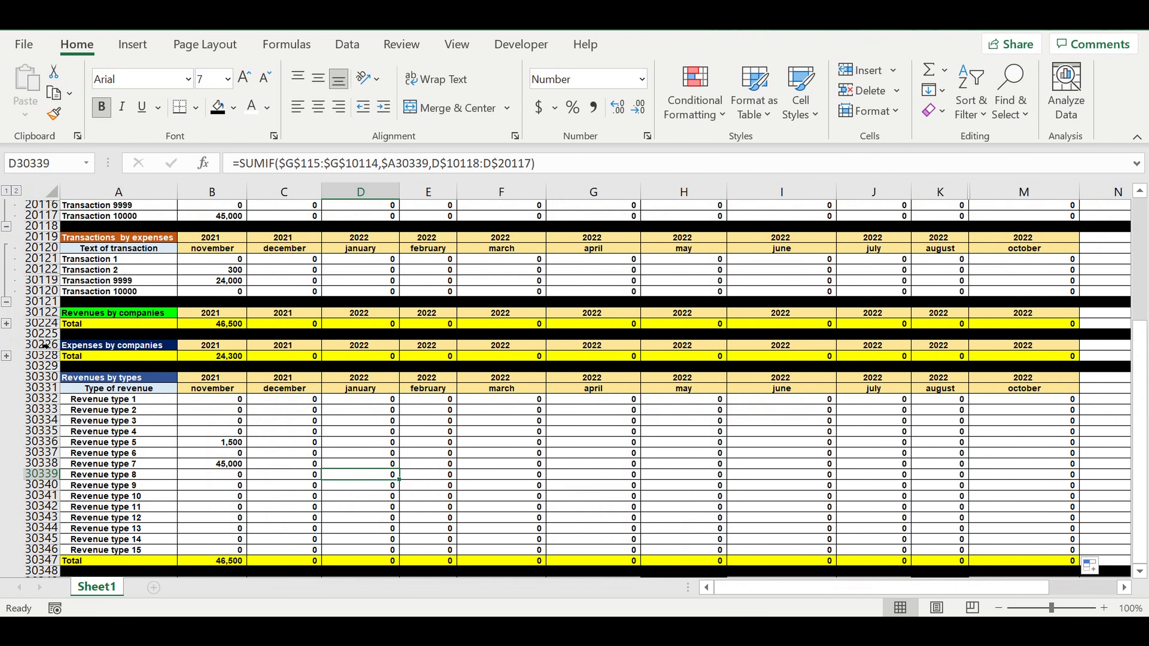
Expand the collapsed Revenues by companies group and look through its company rows.
{"action": "left_click", "coordinate": [6, 324]}
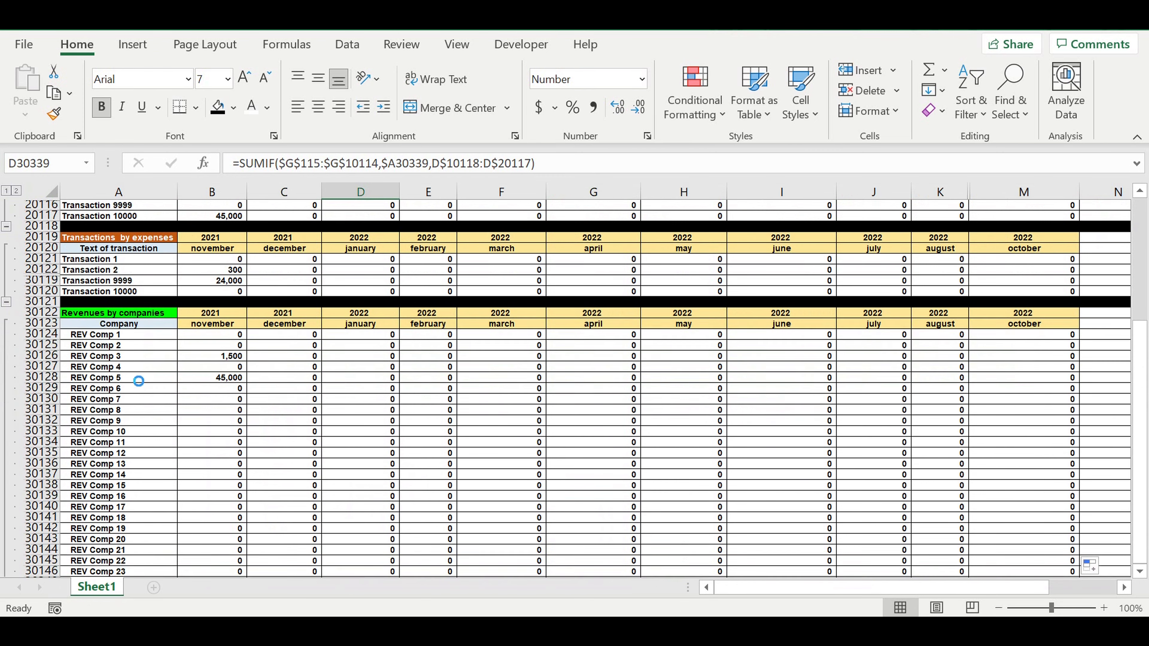
{"action": "scroll", "coordinate": [294, 433], "scroll_direction": "down", "scroll_amount": 4}
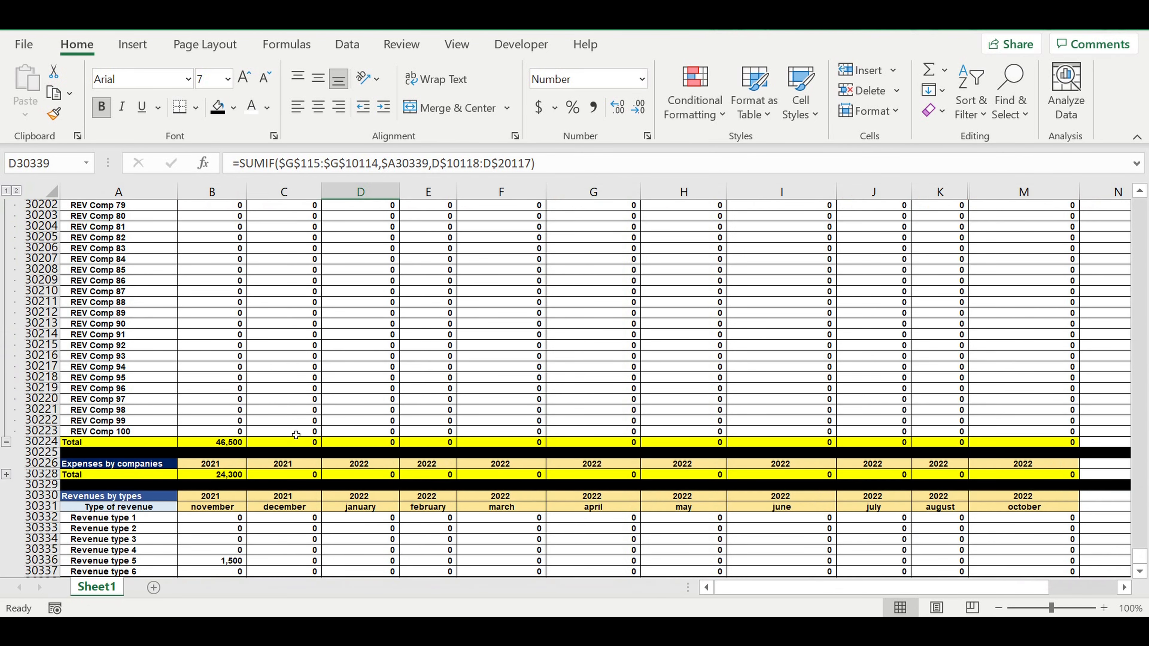
{"action": "scroll", "coordinate": [296, 434], "scroll_direction": "down", "scroll_amount": 2}
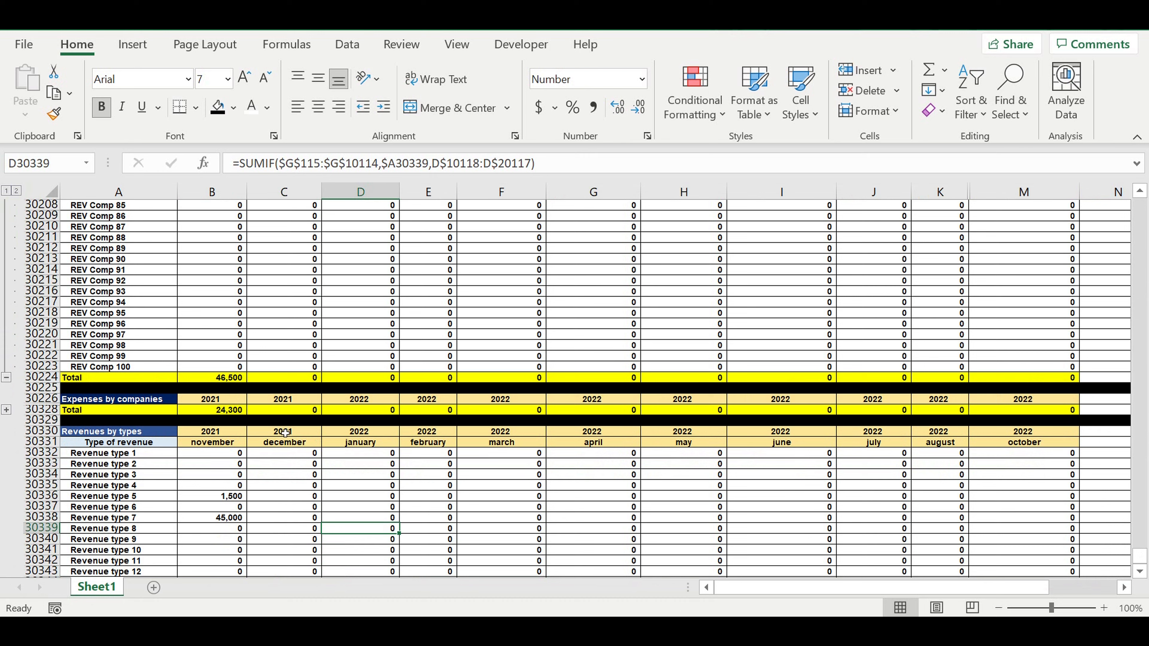
{"action": "scroll", "coordinate": [284, 424], "scroll_direction": "up", "scroll_amount": 3}
{"action": "scroll", "coordinate": [283, 423], "scroll_direction": "up", "scroll_amount": 18}
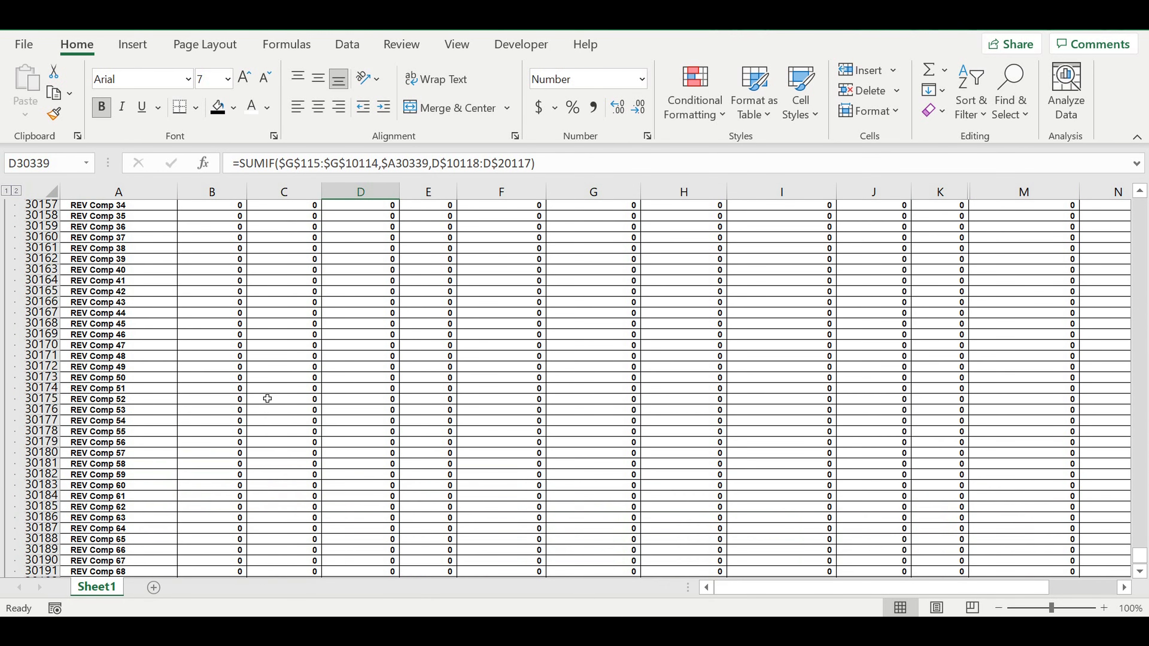
{"action": "scroll", "coordinate": [266, 394], "scroll_direction": "up", "scroll_amount": 10}
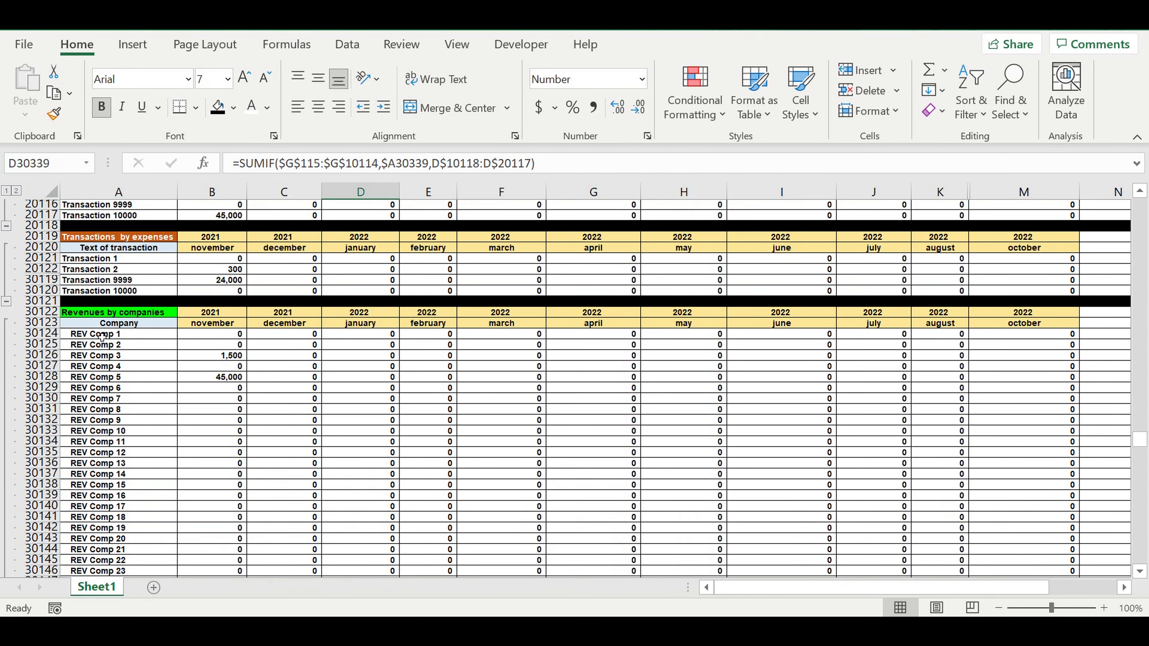
Inspect the november revenue formula for REV Comp 3 and the REV Type lookup formula of Transaction 1.
{"action": "left_click_drag", "start_coordinate": [100, 339], "coordinate": [205, 571]}
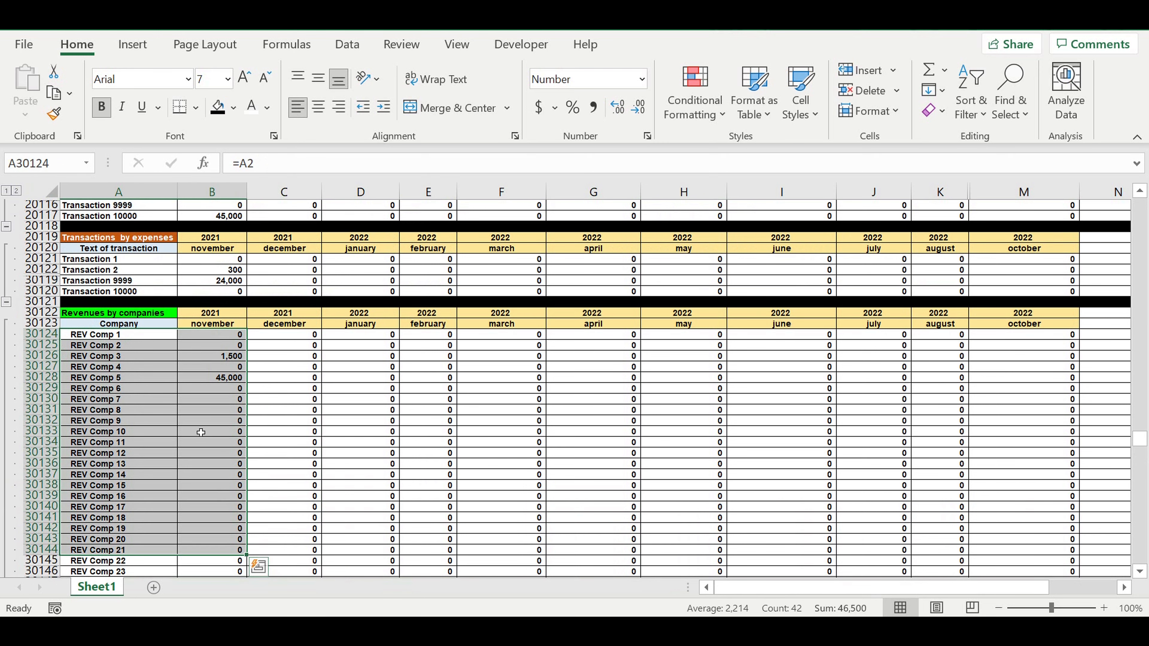
{"action": "left_click", "coordinate": [211, 432]}
{"action": "left_click", "coordinate": [108, 357]}
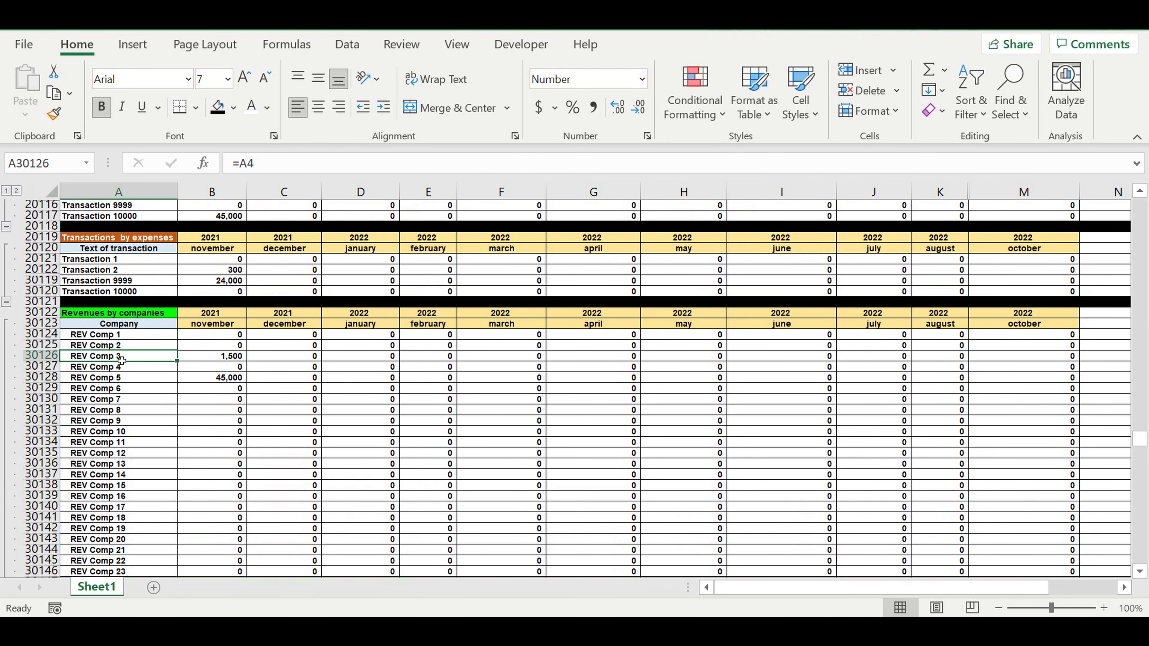
{"action": "left_click", "coordinate": [211, 357]}
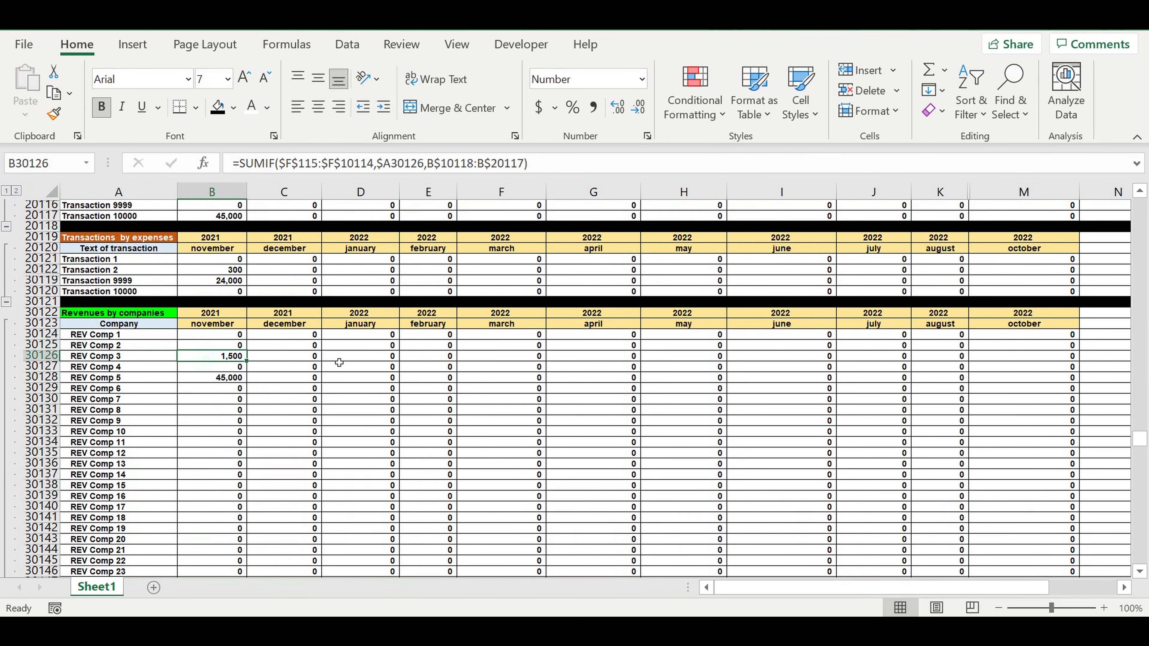
{"action": "scroll", "coordinate": [335, 360], "scroll_direction": "up", "scroll_amount": 7}
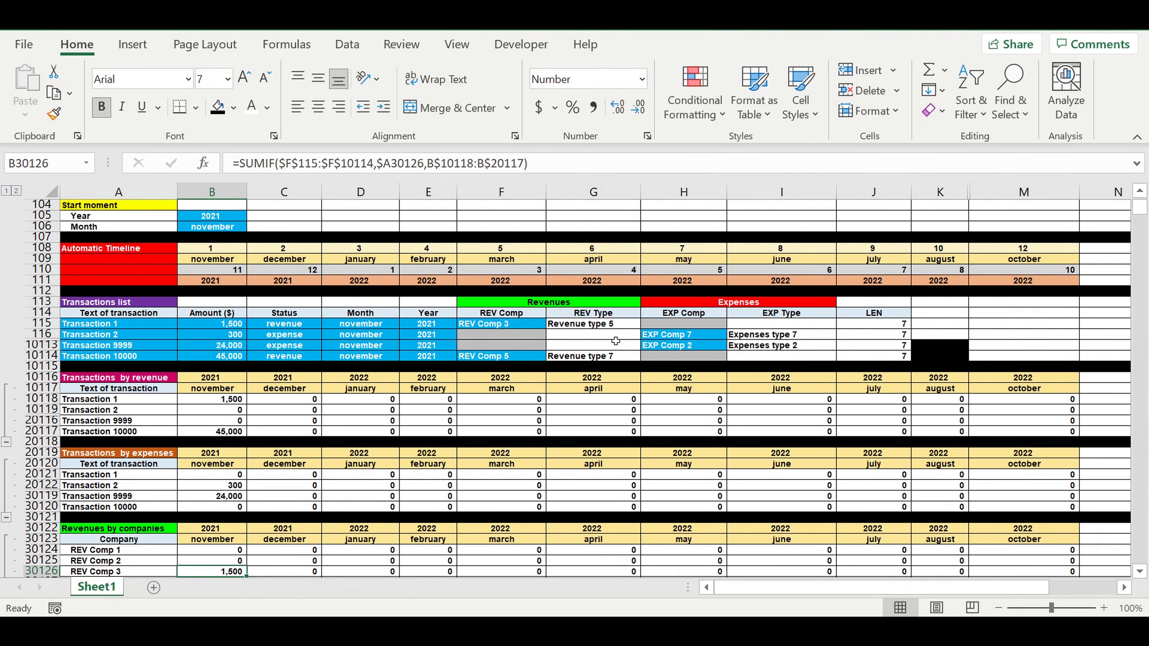
{"action": "left_click", "coordinate": [561, 325]}
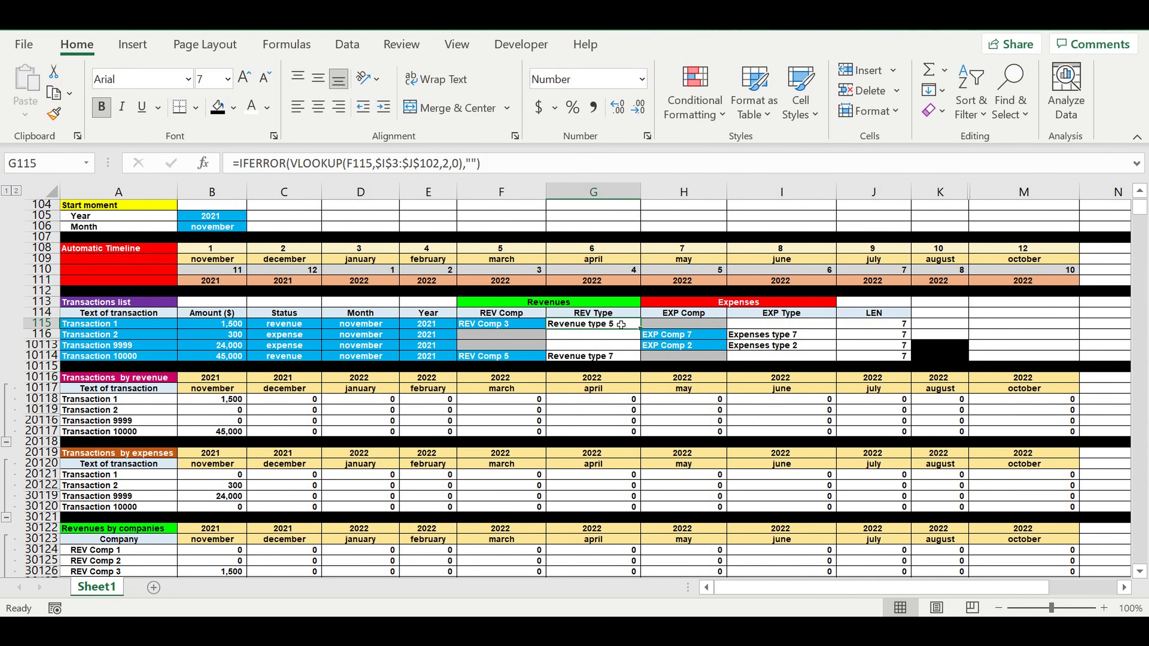
Compare the Transactions list and the Revenues by companies rows with the november amounts in the Revenues by types table.
{"action": "scroll", "coordinate": [286, 458], "scroll_direction": "down", "scroll_amount": 4}
{"action": "scroll", "coordinate": [285, 458], "scroll_direction": "down", "scroll_amount": 20}
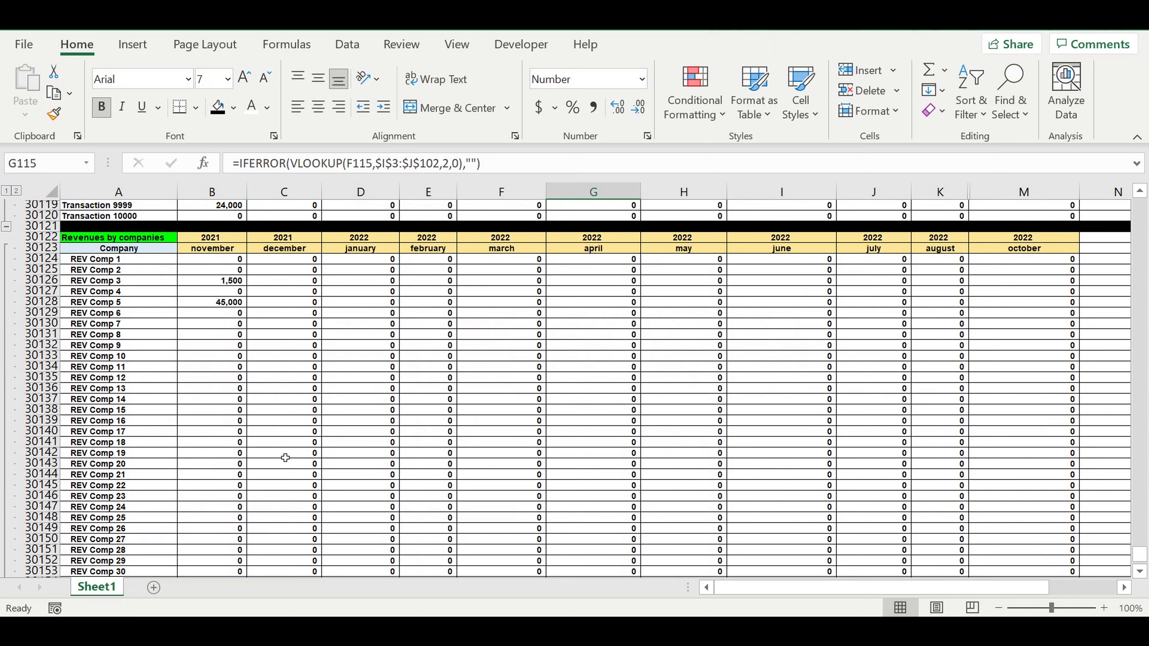
{"action": "scroll", "coordinate": [285, 458], "scroll_direction": "down", "scroll_amount": 16}
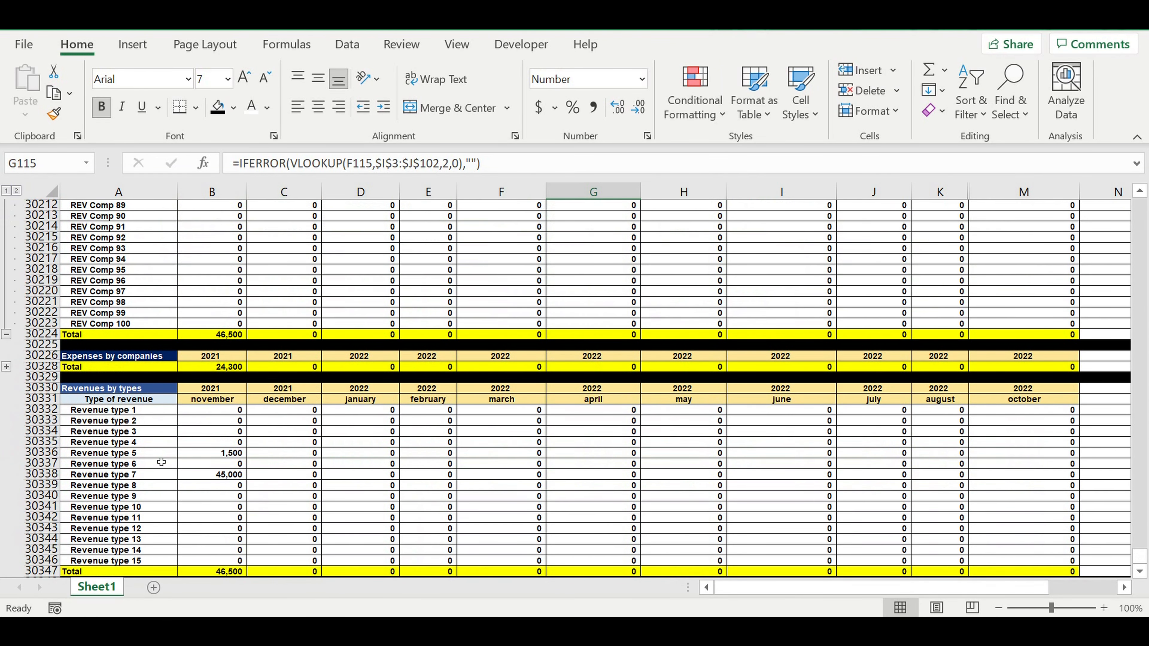
{"action": "scroll", "coordinate": [254, 288], "scroll_direction": "up", "scroll_amount": 20}
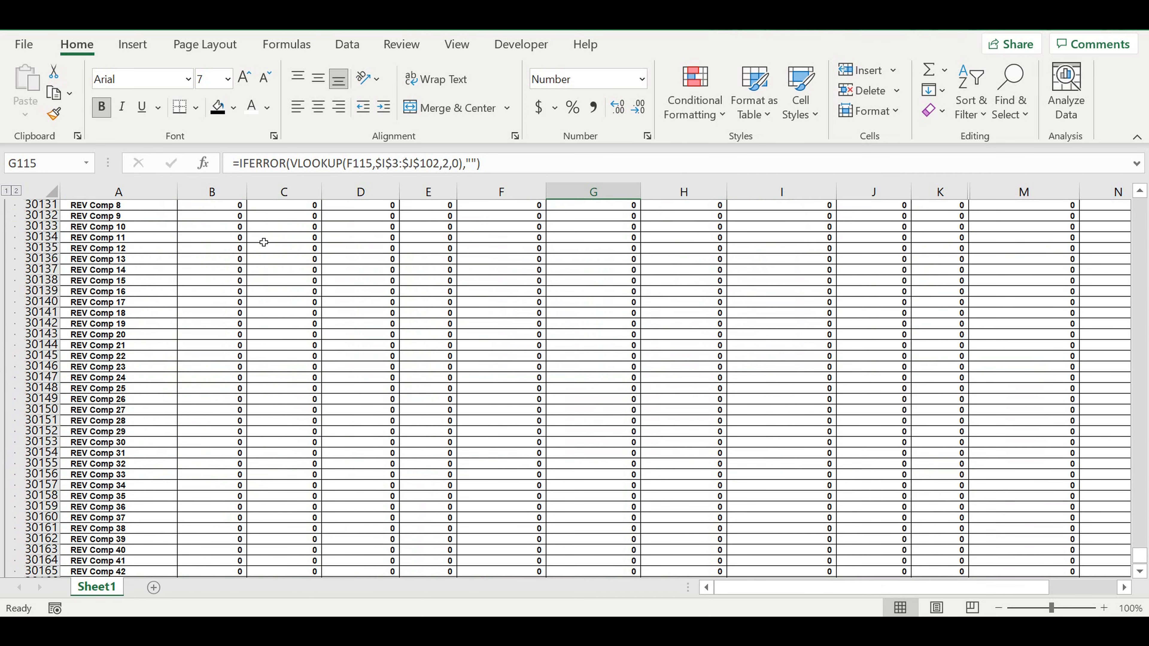
{"action": "scroll", "coordinate": [263, 241], "scroll_direction": "up", "scroll_amount": 7}
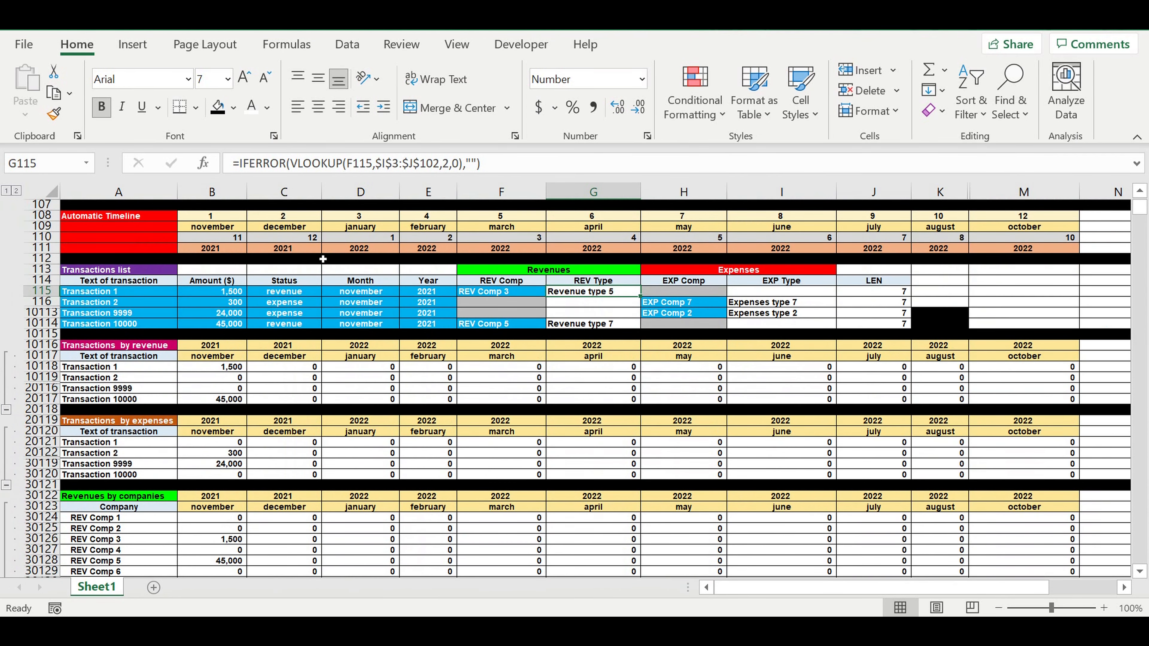
{"action": "scroll", "coordinate": [468, 361], "scroll_direction": "down", "scroll_amount": 20}
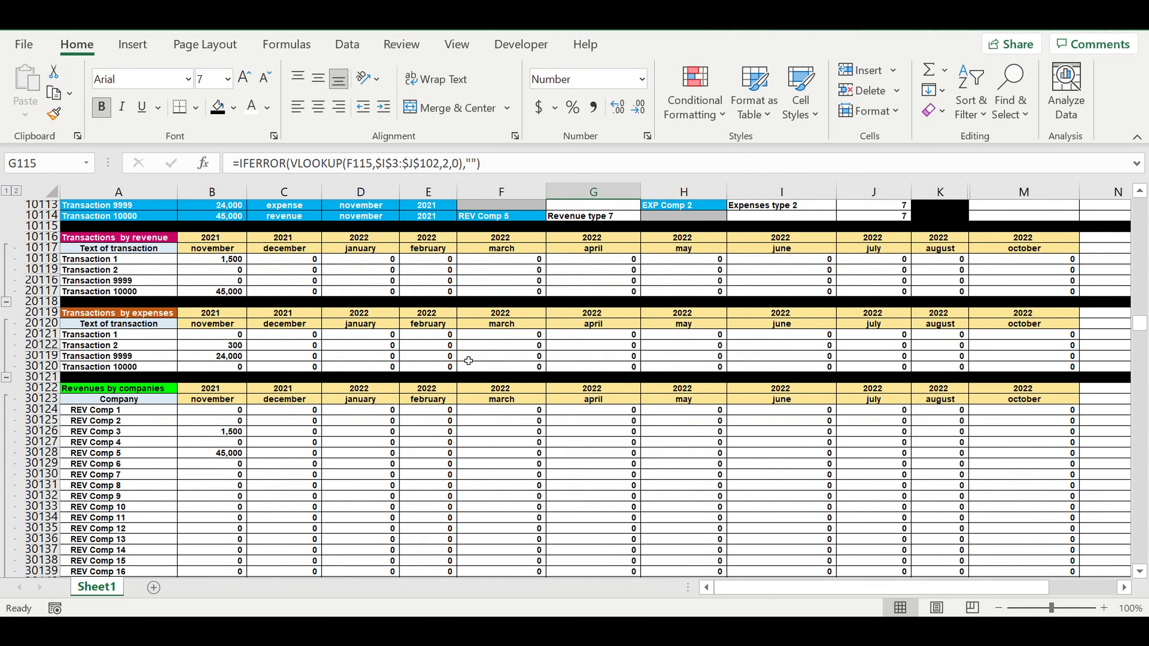
{"action": "scroll", "coordinate": [469, 362], "scroll_direction": "down", "scroll_amount": 18}
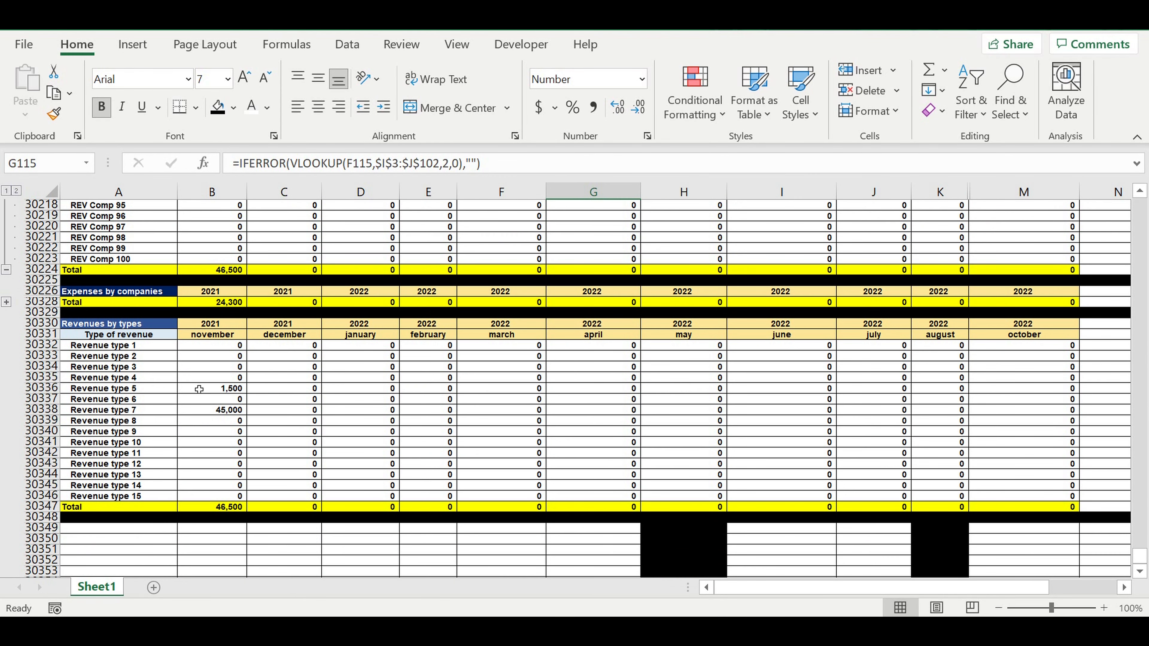
Inspect the november SUMIF formula for Revenue type 7 and trace it to Transaction 10000's revenue type, company and amount.
{"action": "left_click", "coordinate": [219, 391]}
{"action": "left_click", "coordinate": [96, 411]}
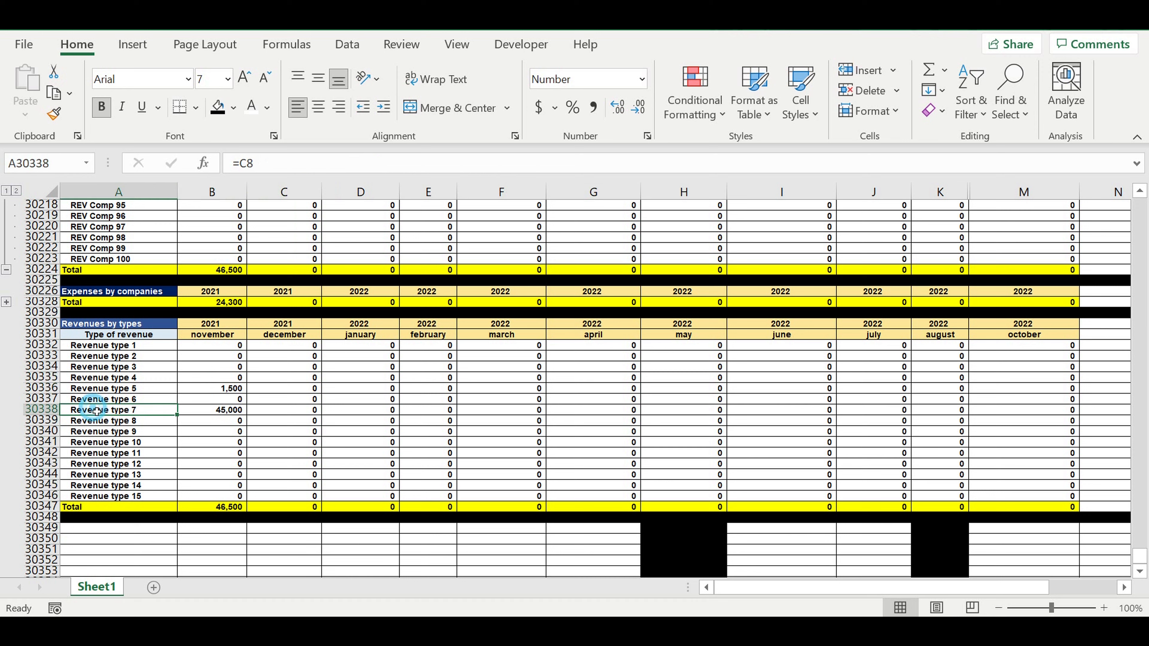
{"action": "left_click", "coordinate": [205, 410]}
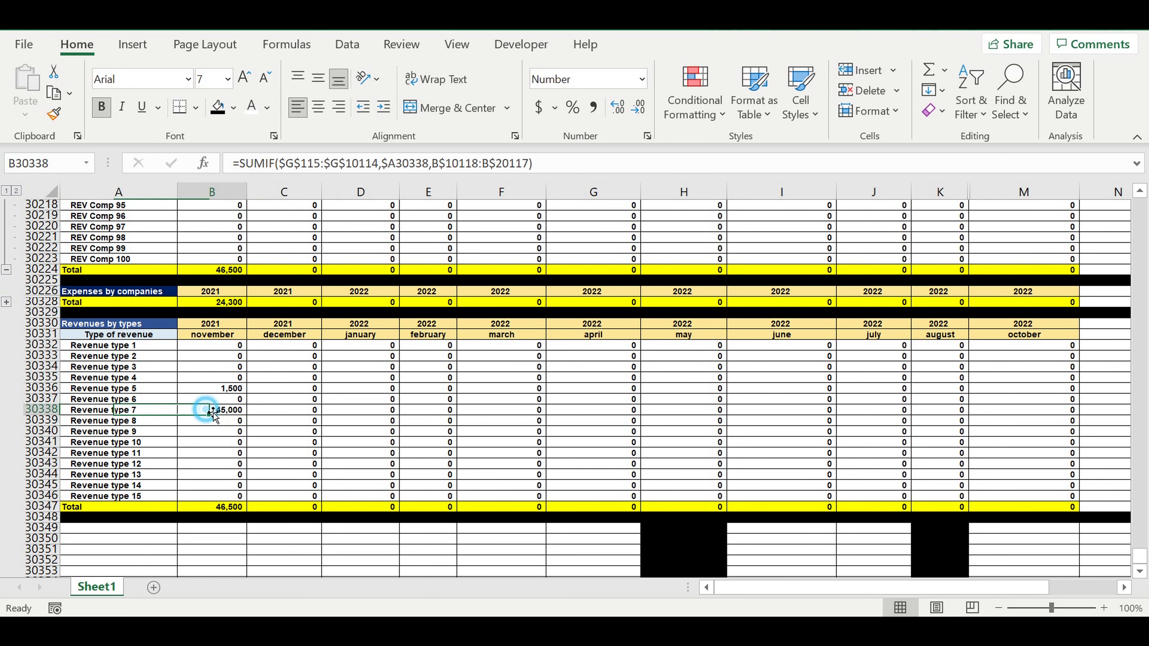
{"action": "scroll", "coordinate": [314, 308], "scroll_direction": "up", "scroll_amount": 20}
{"action": "scroll", "coordinate": [315, 308], "scroll_direction": "up", "scroll_amount": 19}
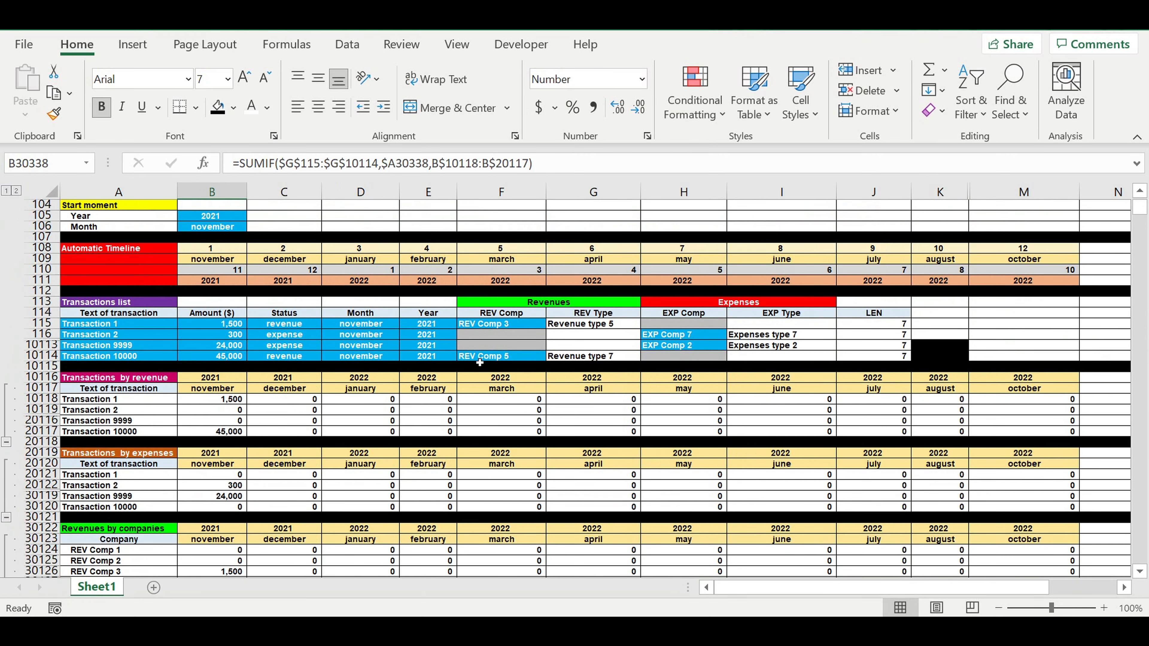
{"action": "left_click", "coordinate": [582, 358]}
{"action": "left_click", "coordinate": [479, 356]}
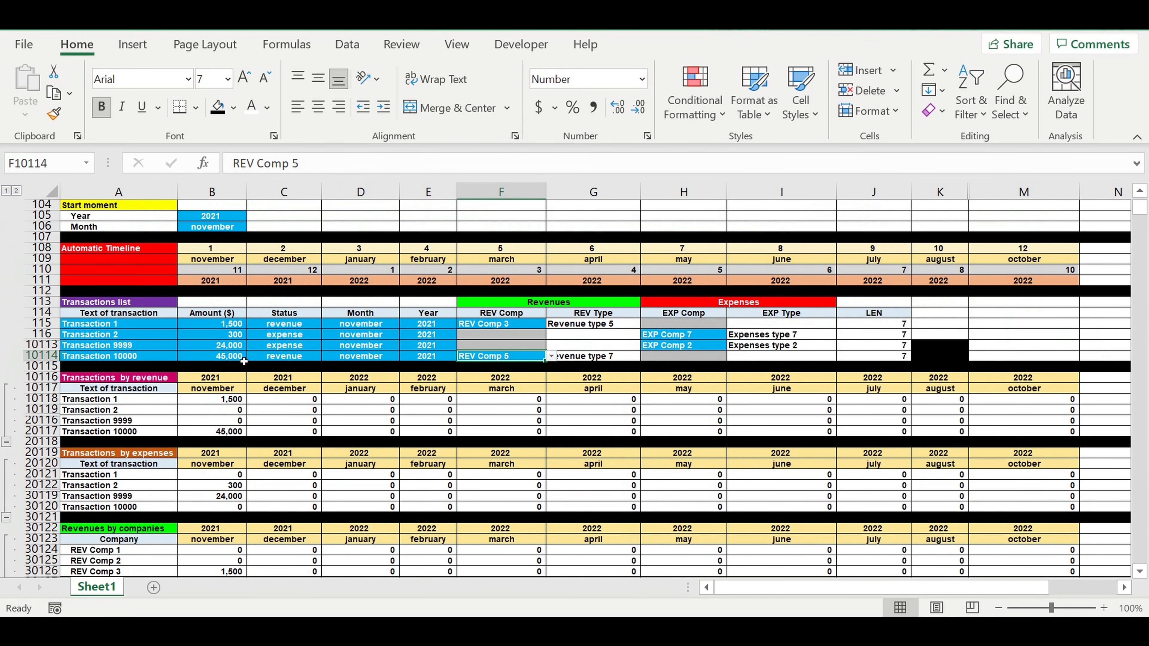
{"action": "left_click", "coordinate": [218, 359]}
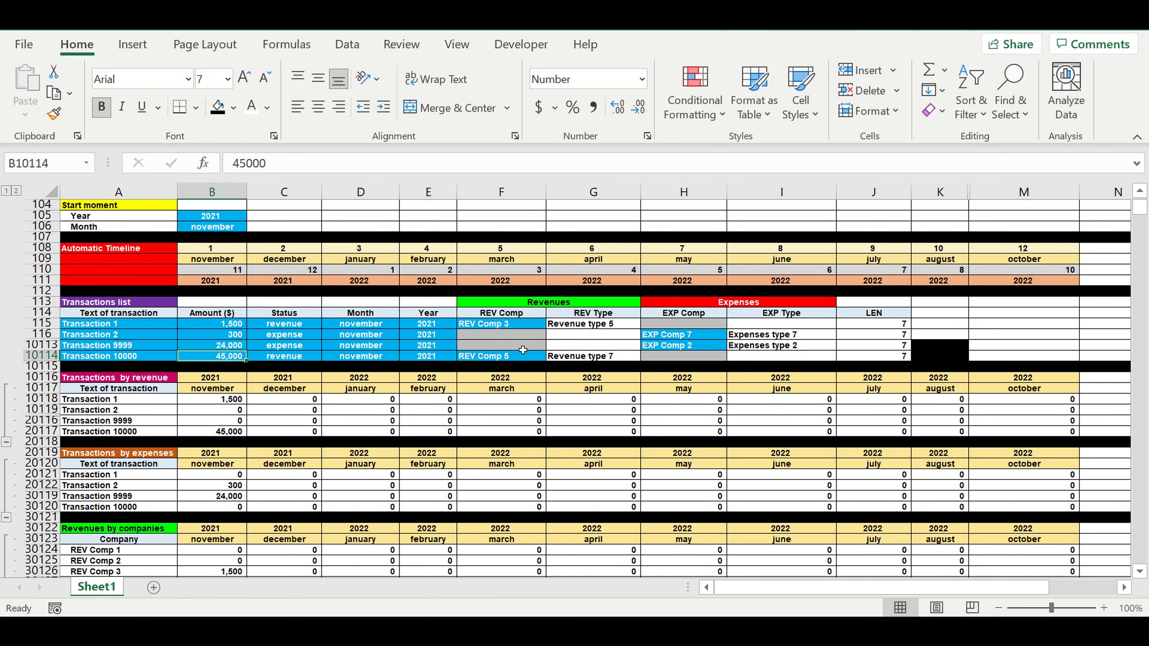
Review the Revenue types list in column C and the company-to-type assignments in the Assigning revenue types table.
{"action": "scroll", "coordinate": [316, 258], "scroll_direction": "up", "scroll_amount": 18}
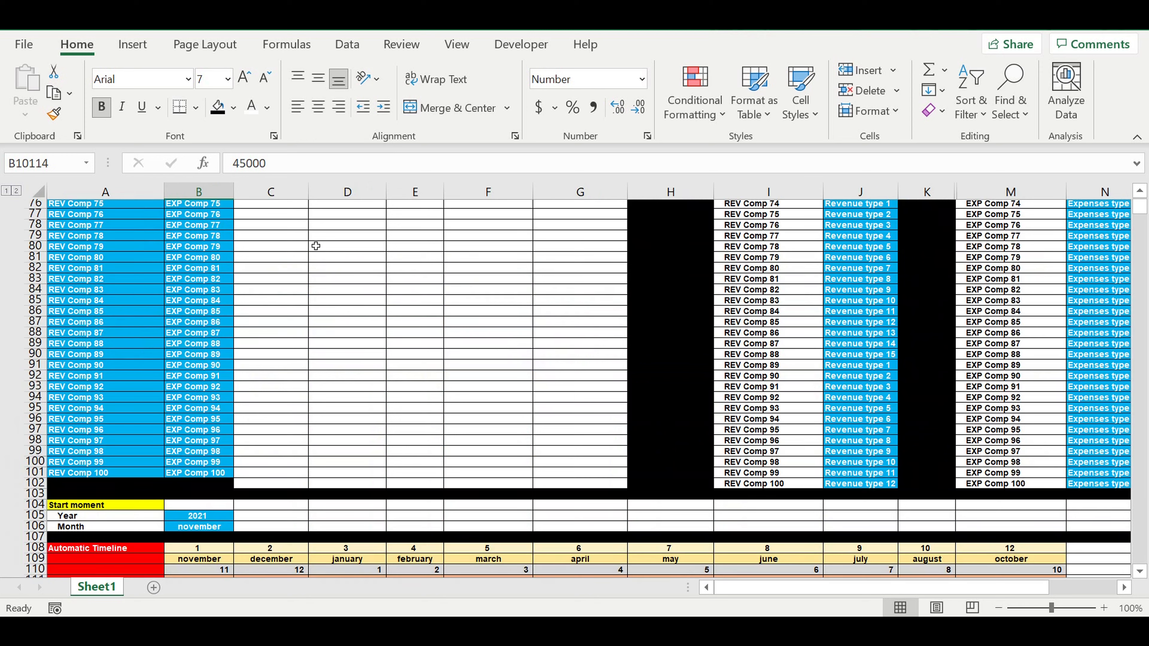
{"action": "scroll", "coordinate": [312, 235], "scroll_direction": "up", "scroll_amount": 16}
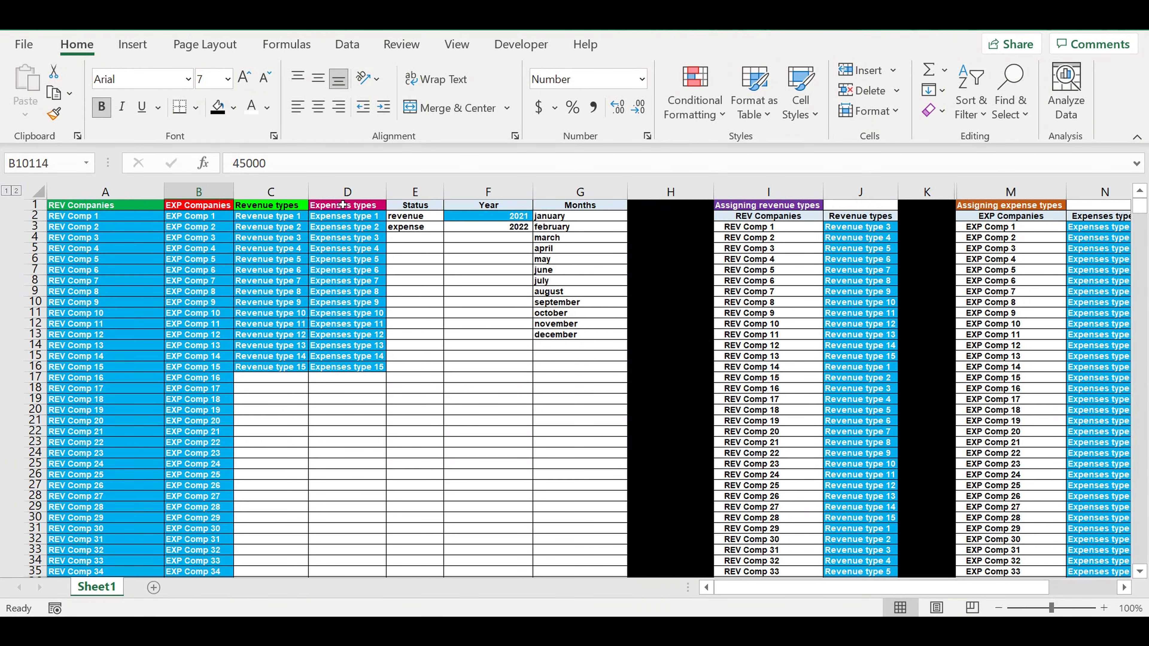
{"action": "left_click", "coordinate": [330, 217]}
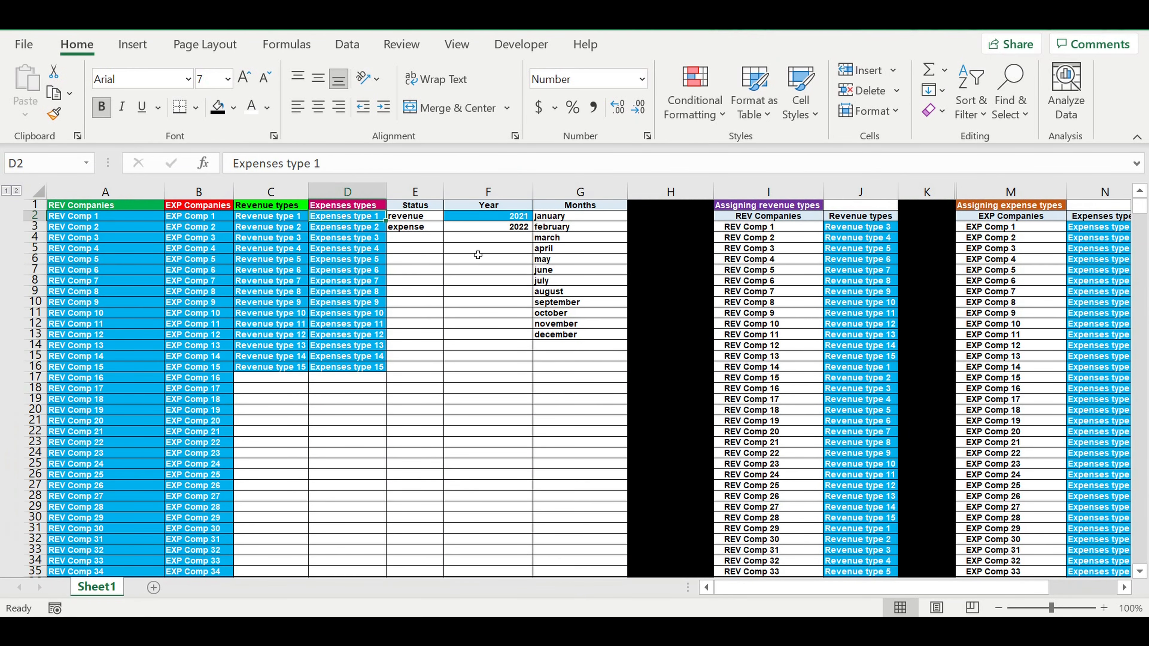
{"action": "left_click_drag", "start_coordinate": [265, 217], "coordinate": [267, 367]}
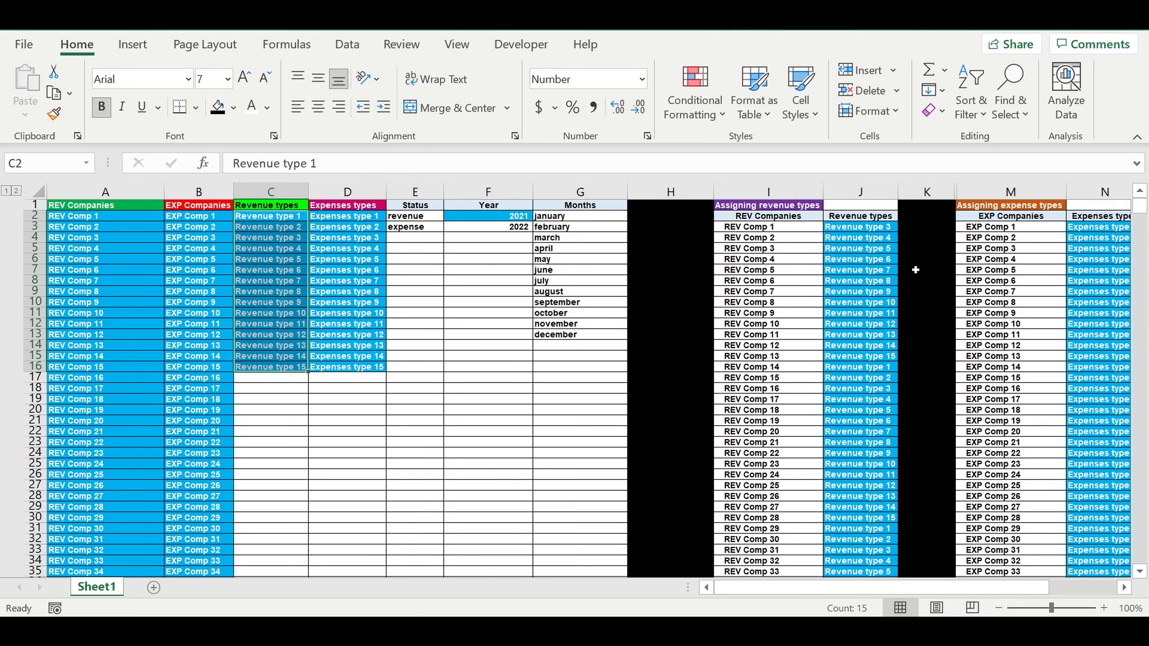
{"action": "left_click", "coordinate": [863, 254]}
{"action": "left_click_drag", "start_coordinate": [862, 227], "coordinate": [869, 392]}
{"action": "left_click", "coordinate": [759, 228]}
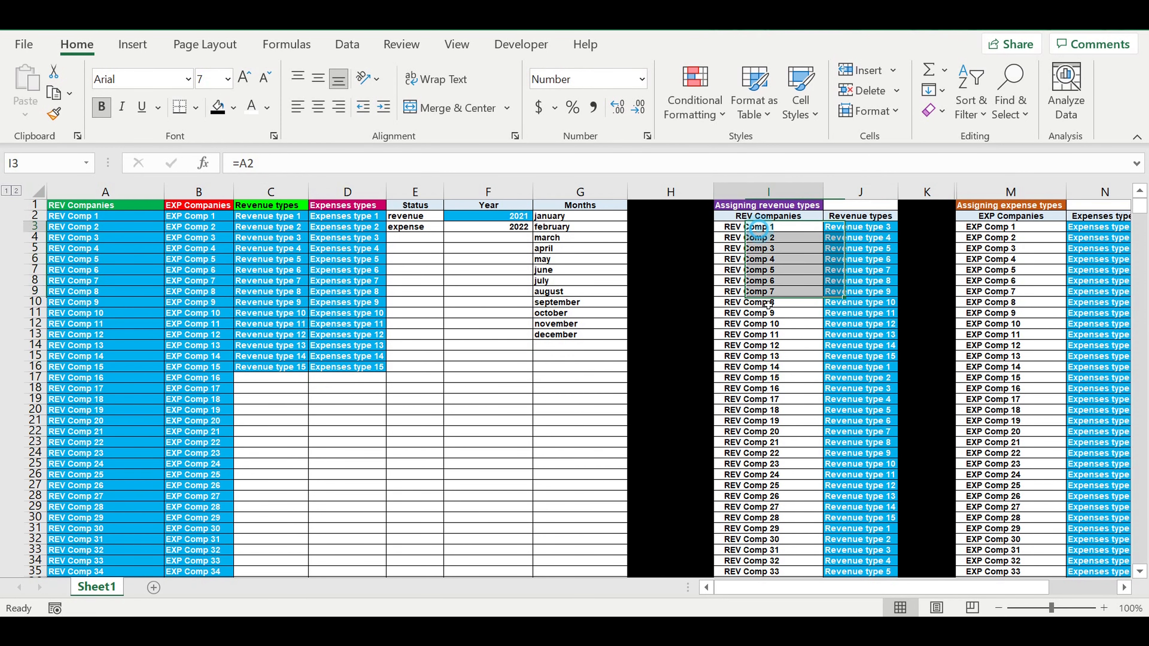
{"action": "left_click_drag", "start_coordinate": [767, 305], "coordinate": [768, 496]}
Look through the revenue company rows and on to the Revenues by types table and its total row.
{"action": "scroll", "coordinate": [212, 411], "scroll_direction": "down", "scroll_amount": 1}
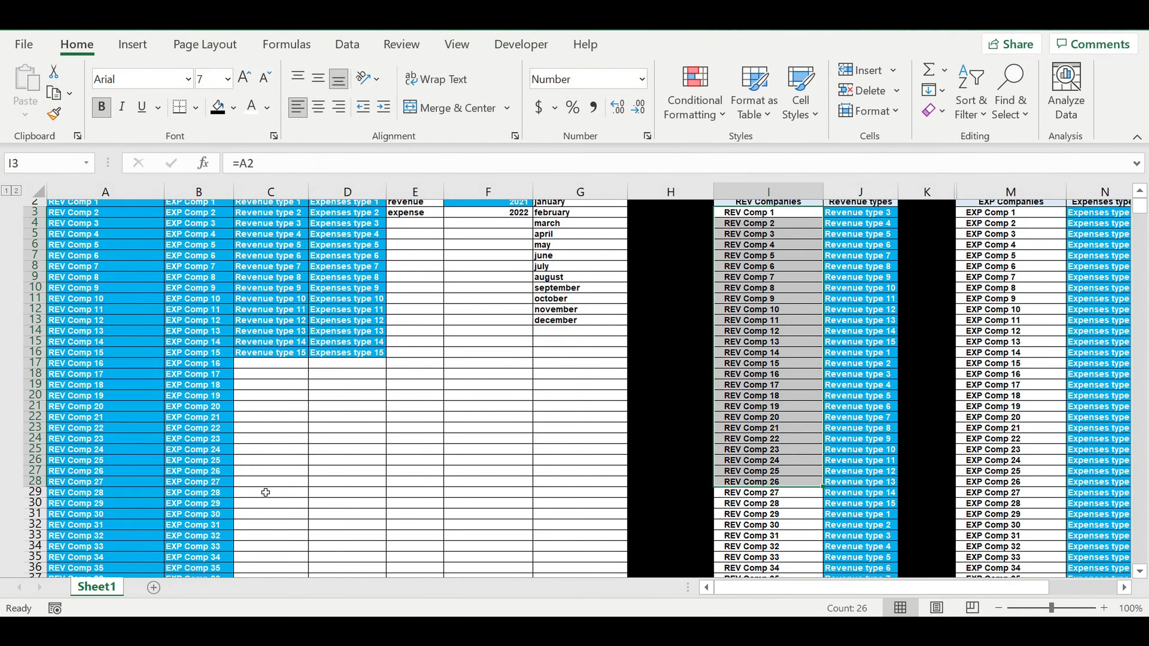
{"action": "scroll", "coordinate": [268, 497], "scroll_direction": "down", "scroll_amount": 20}
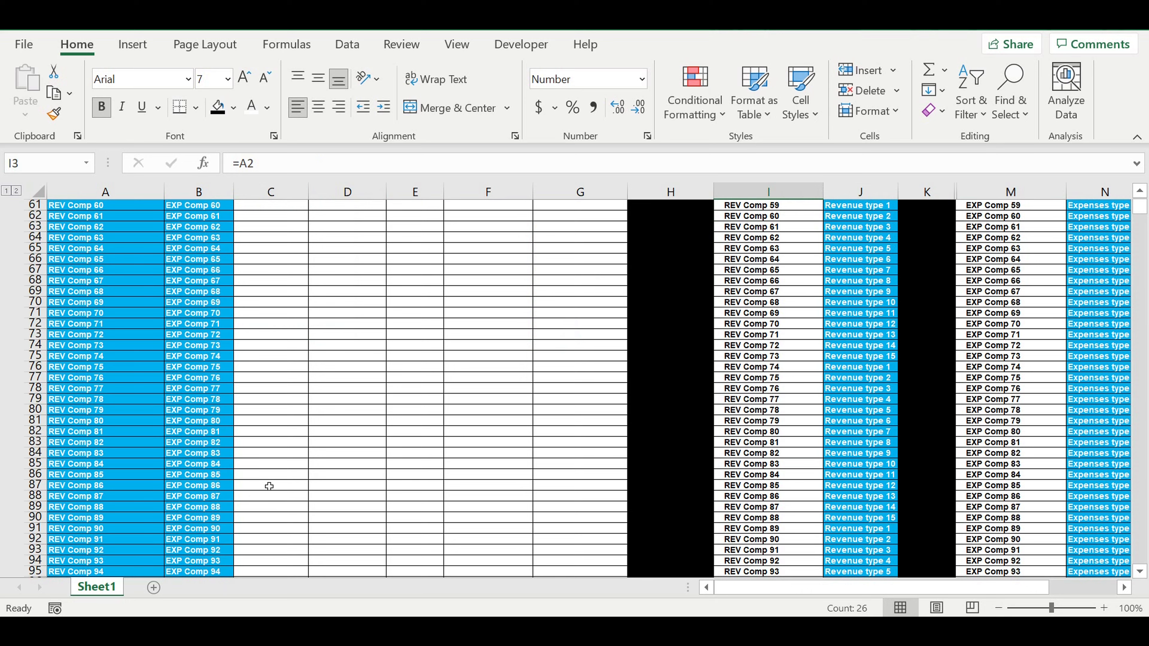
{"action": "scroll", "coordinate": [269, 486], "scroll_direction": "down", "scroll_amount": 5}
{"action": "scroll", "coordinate": [269, 486], "scroll_direction": "down", "scroll_amount": 4}
{"action": "scroll", "coordinate": [269, 486], "scroll_direction": "down", "scroll_amount": 17}
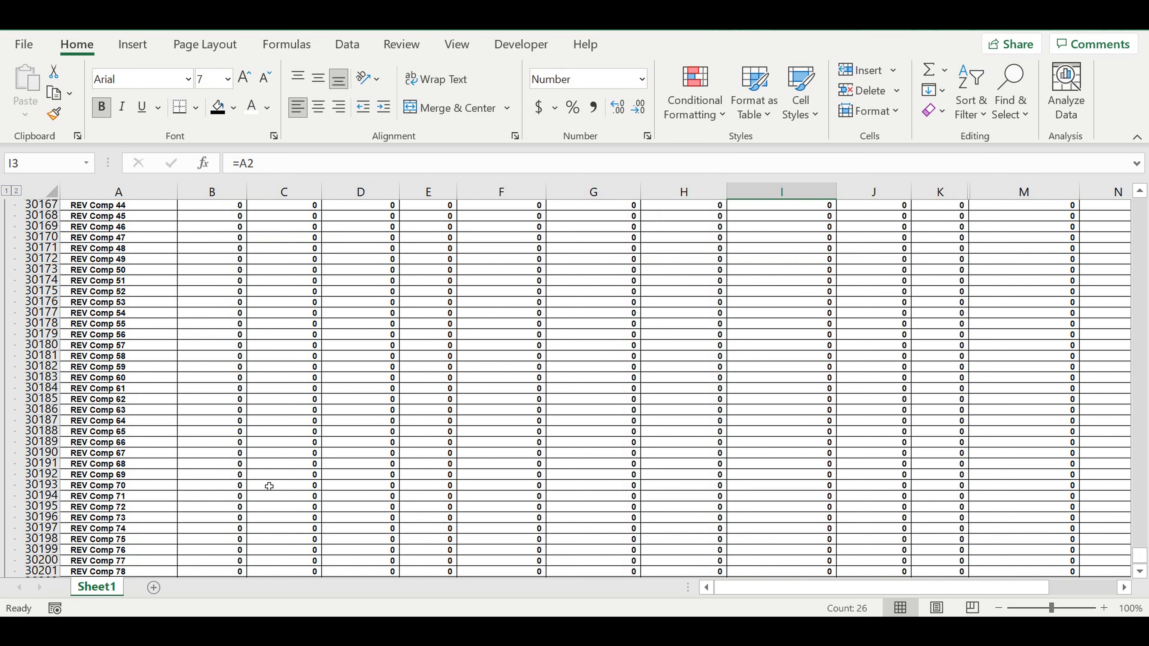
{"action": "scroll", "coordinate": [269, 486], "scroll_direction": "down", "scroll_amount": 2}
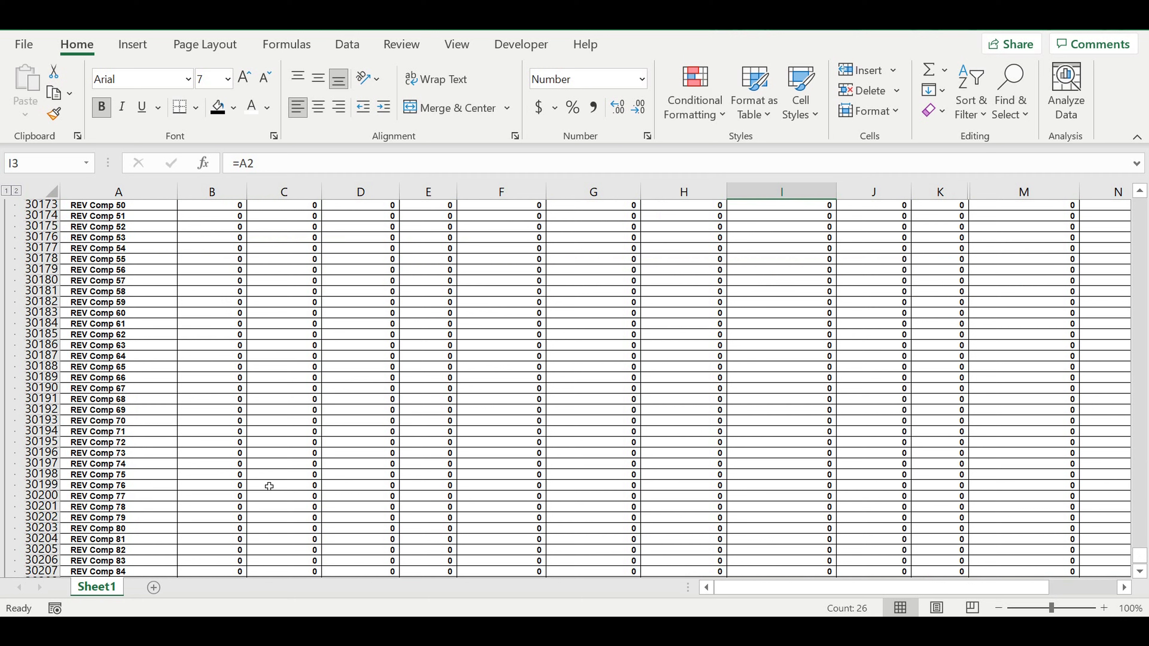
{"action": "scroll", "coordinate": [270, 486], "scroll_direction": "down", "scroll_amount": 5}
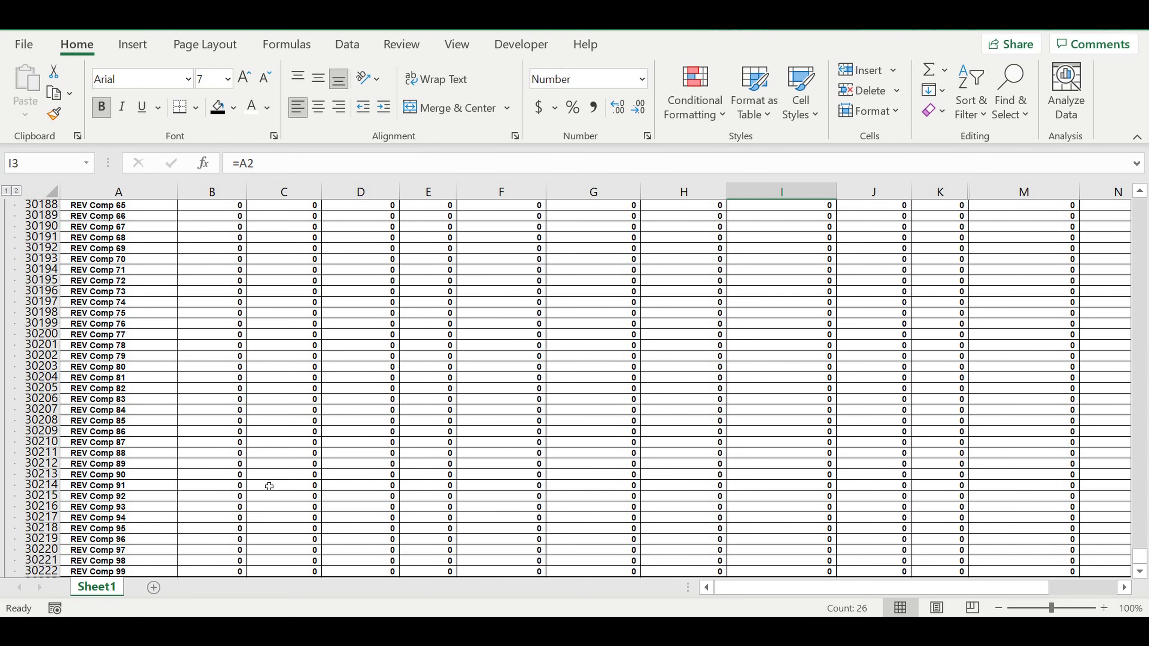
{"action": "scroll", "coordinate": [269, 486], "scroll_direction": "down", "scroll_amount": 20}
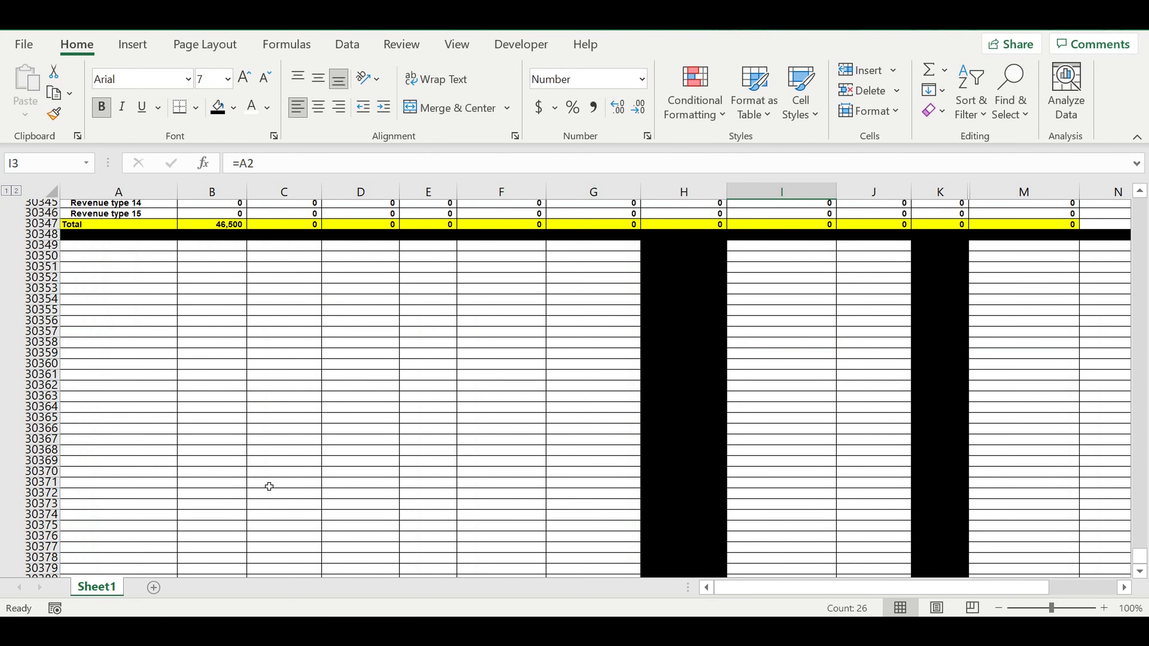
{"action": "scroll", "coordinate": [269, 486], "scroll_direction": "up", "scroll_amount": 6}
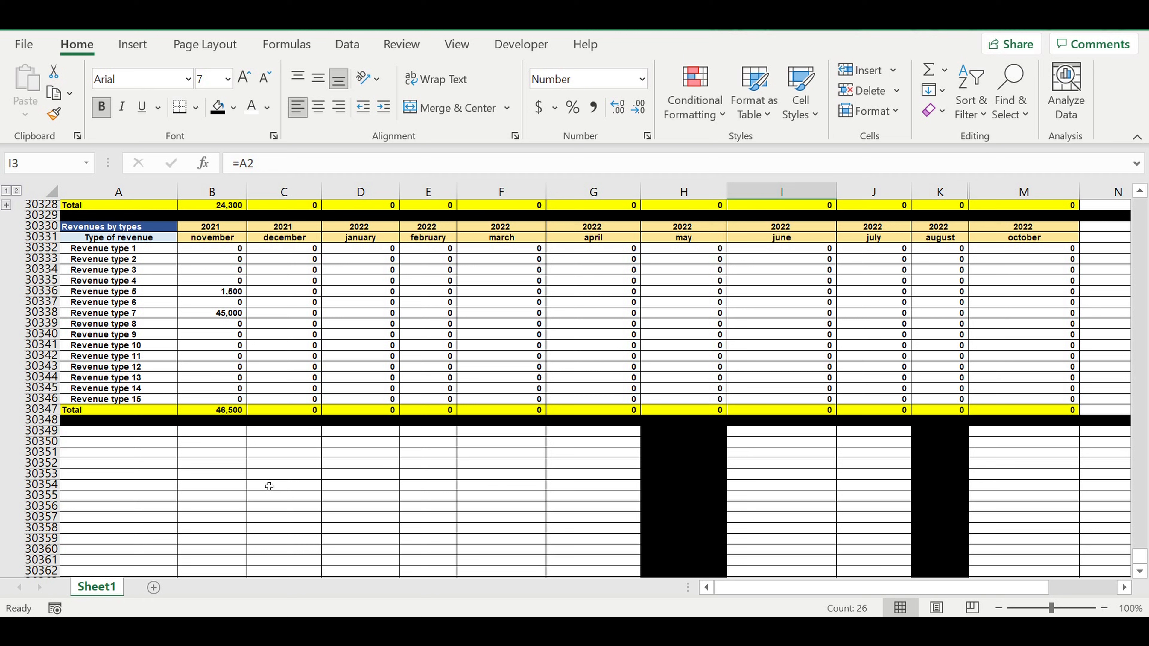
{"action": "left_click", "coordinate": [268, 484]}
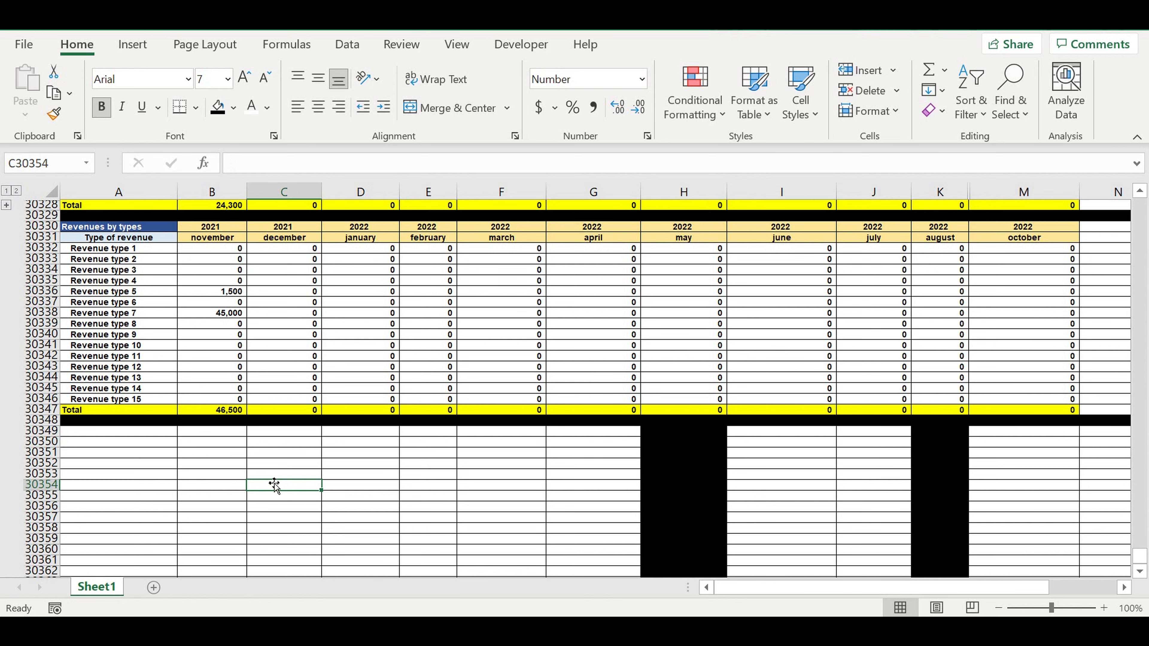
{"action": "left_click", "coordinate": [358, 452]}
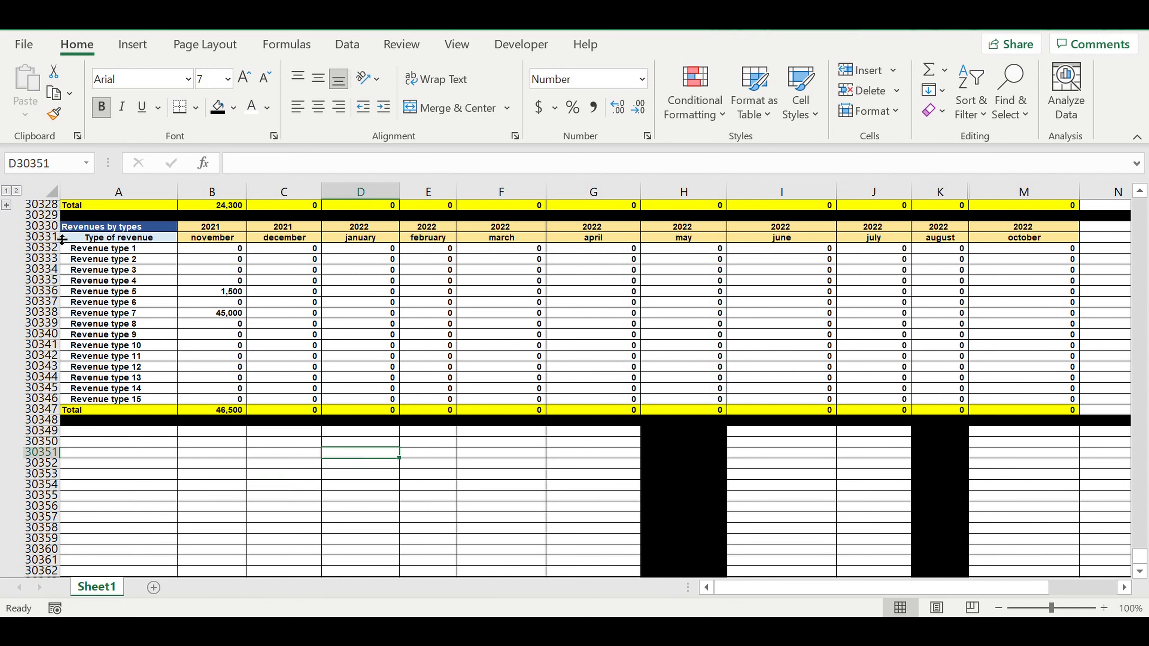
Copy the whole Revenues by types block, rows 30330 to 30348, and paste it directly below starting at A30349.
{"action": "left_click", "coordinate": [41, 226]}
{"action": "left_click_drag", "start_coordinate": [44, 257], "coordinate": [43, 421]}
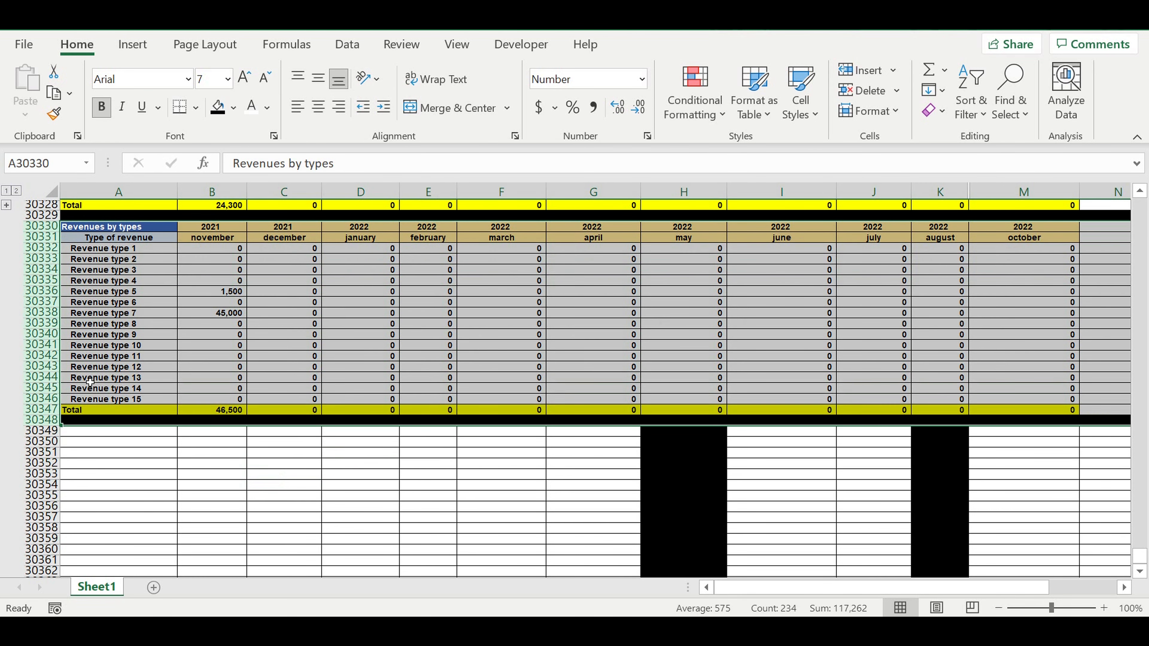
{"action": "key", "text": "ctrl+c"}
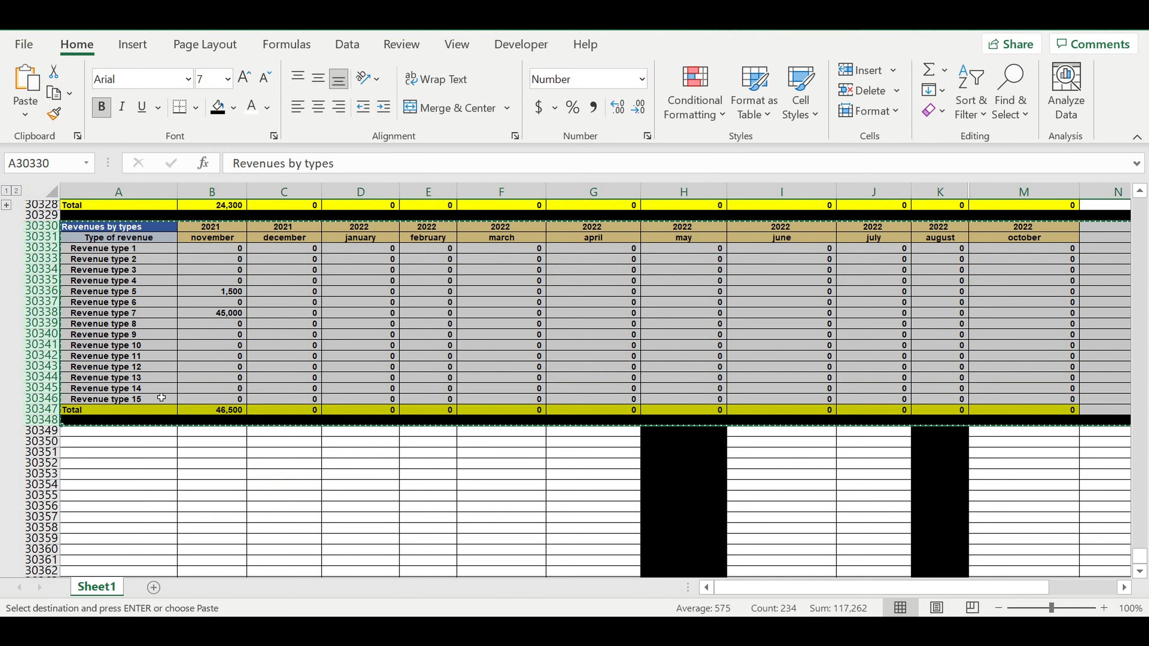
{"action": "left_click", "coordinate": [131, 434]}
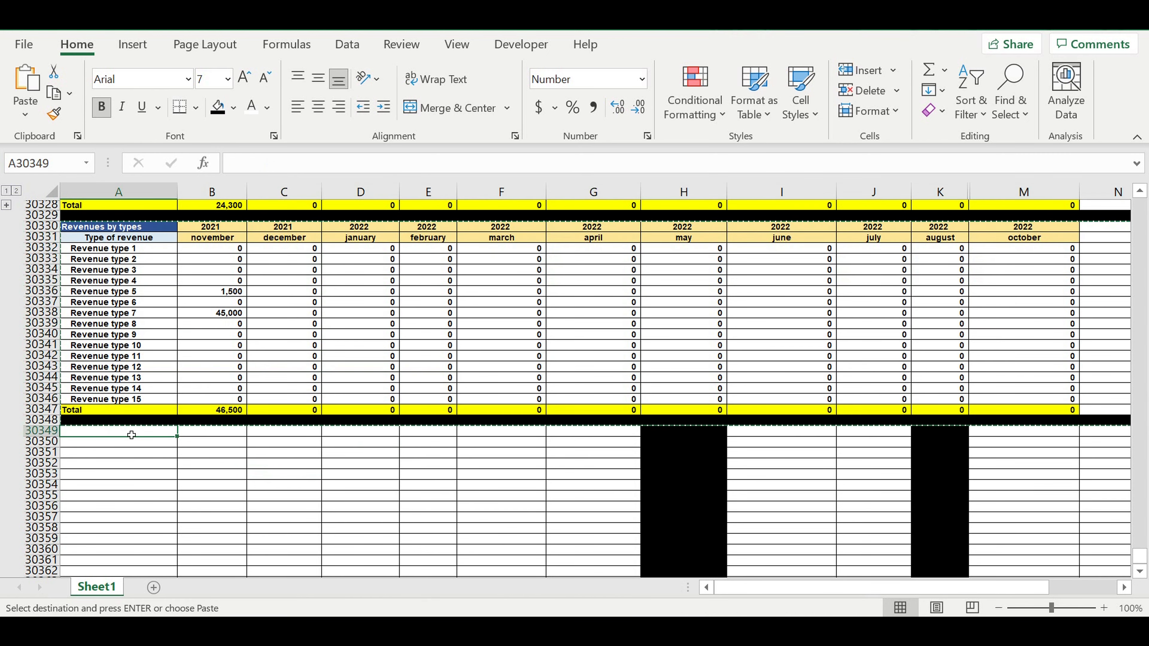
{"action": "key", "text": "ctrl+v"}
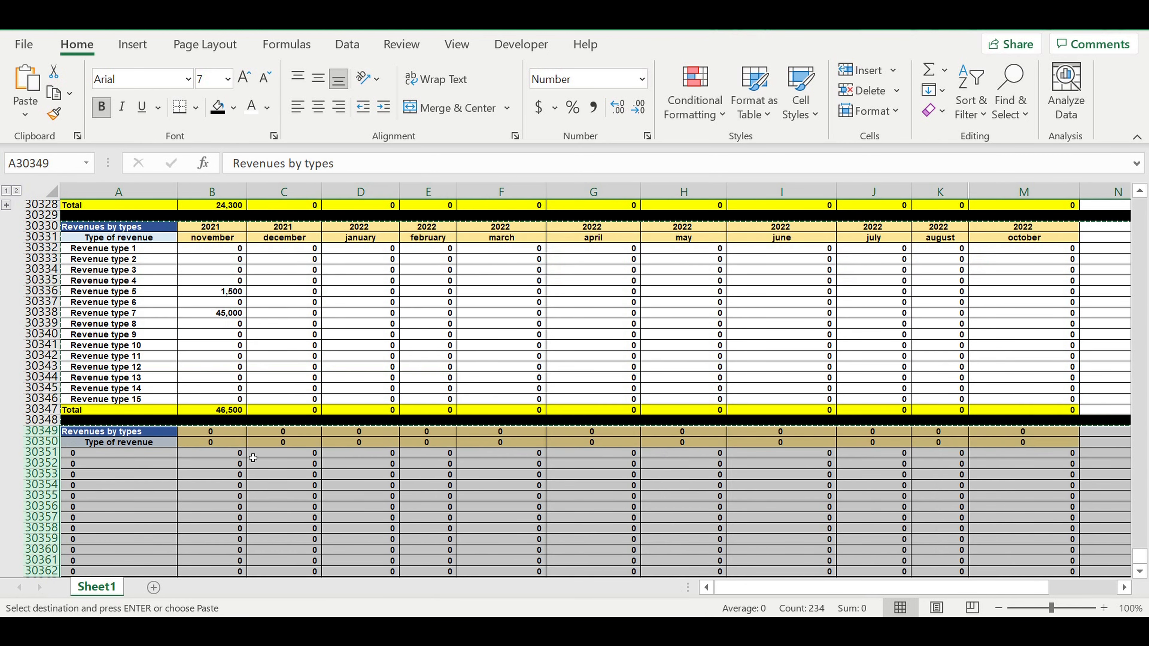
Link the copied table's first year header B30349 to B30330 and fill the formula down to the month header B30350.
{"action": "scroll", "coordinate": [250, 465], "scroll_direction": "down", "scroll_amount": 1}
{"action": "left_click", "coordinate": [206, 400]}
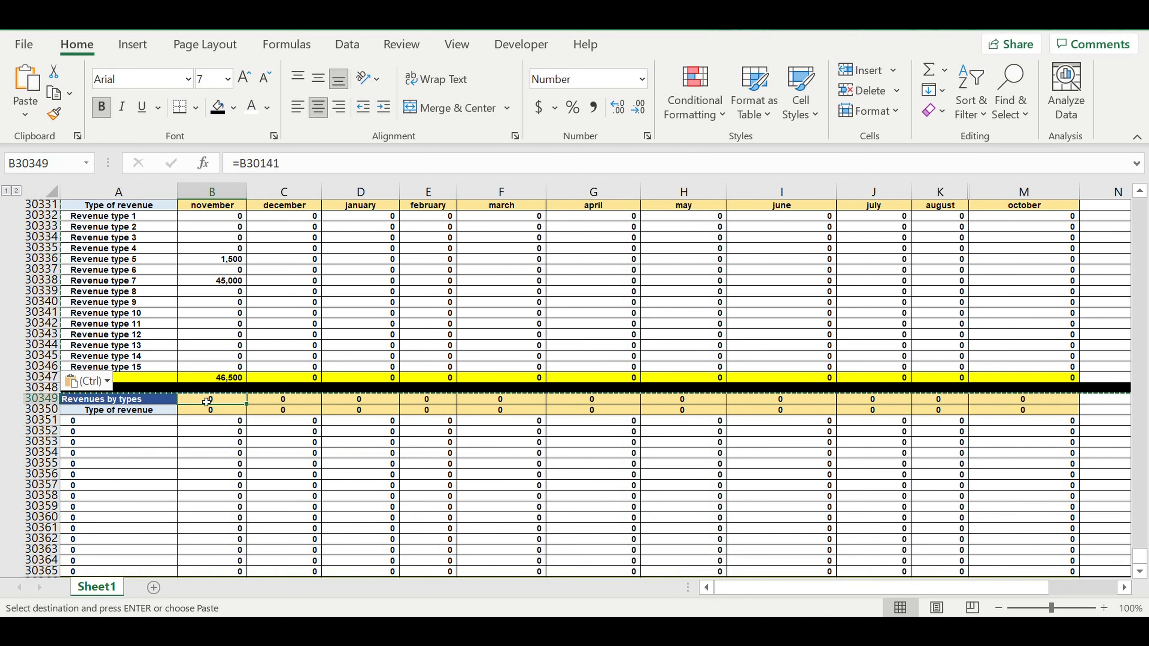
{"action": "type", "text": "="}
{"action": "scroll", "coordinate": [199, 274], "scroll_direction": "up", "scroll_amount": 1}
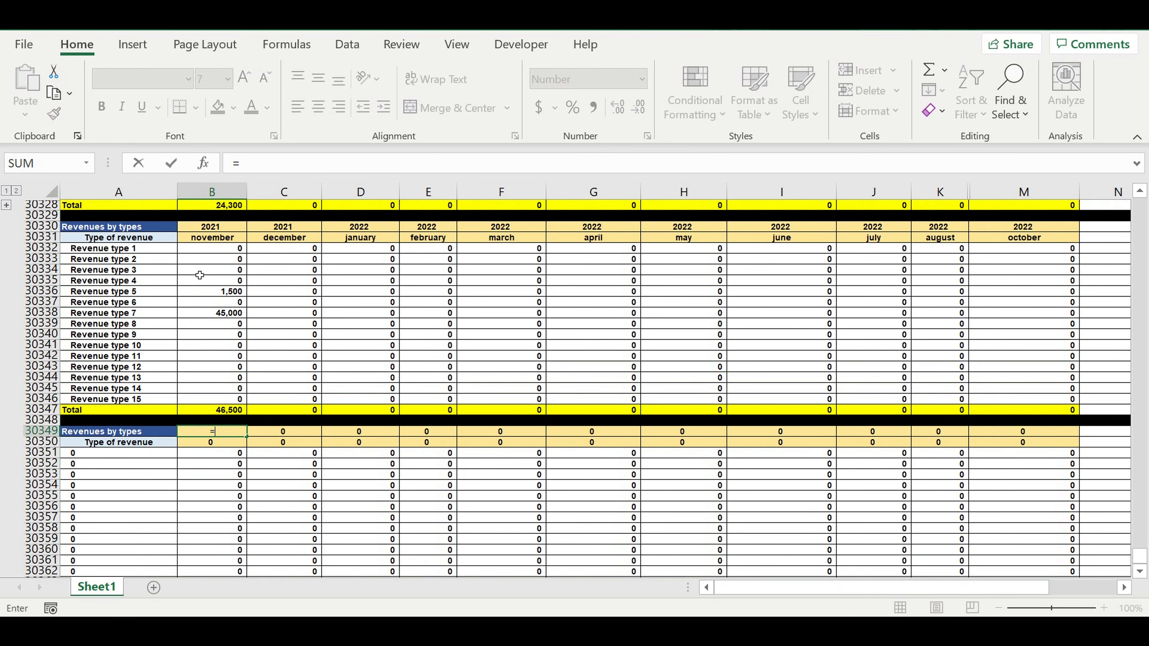
{"action": "left_click", "coordinate": [214, 226]}
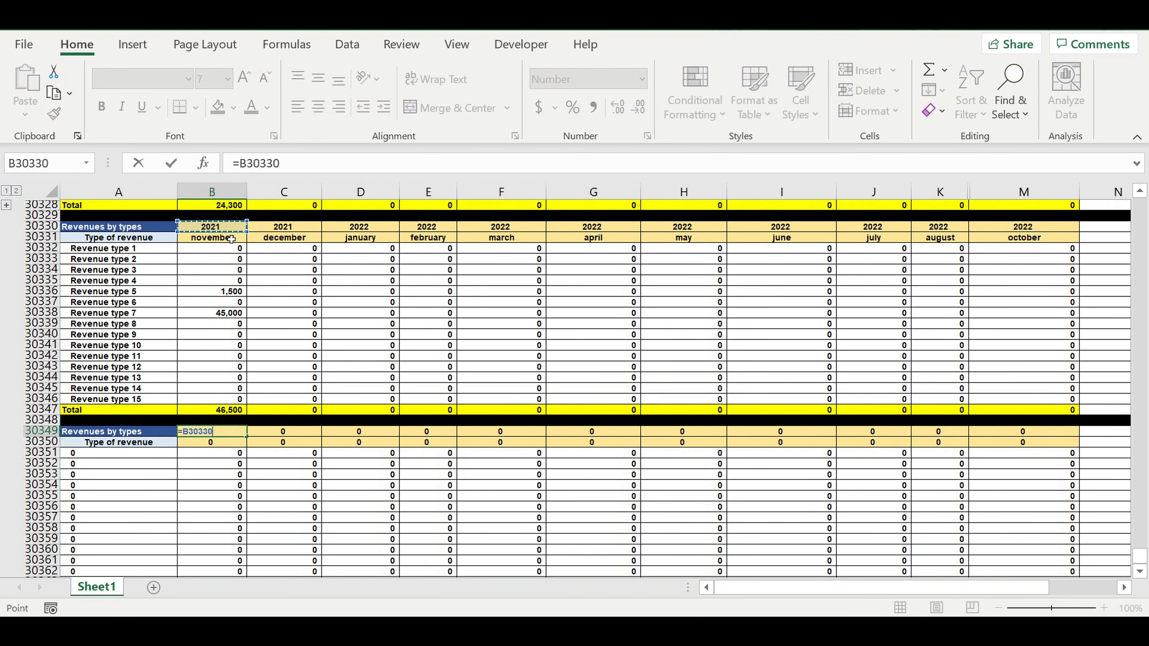
{"action": "key", "text": "Return"}
{"action": "left_click", "coordinate": [218, 433]}
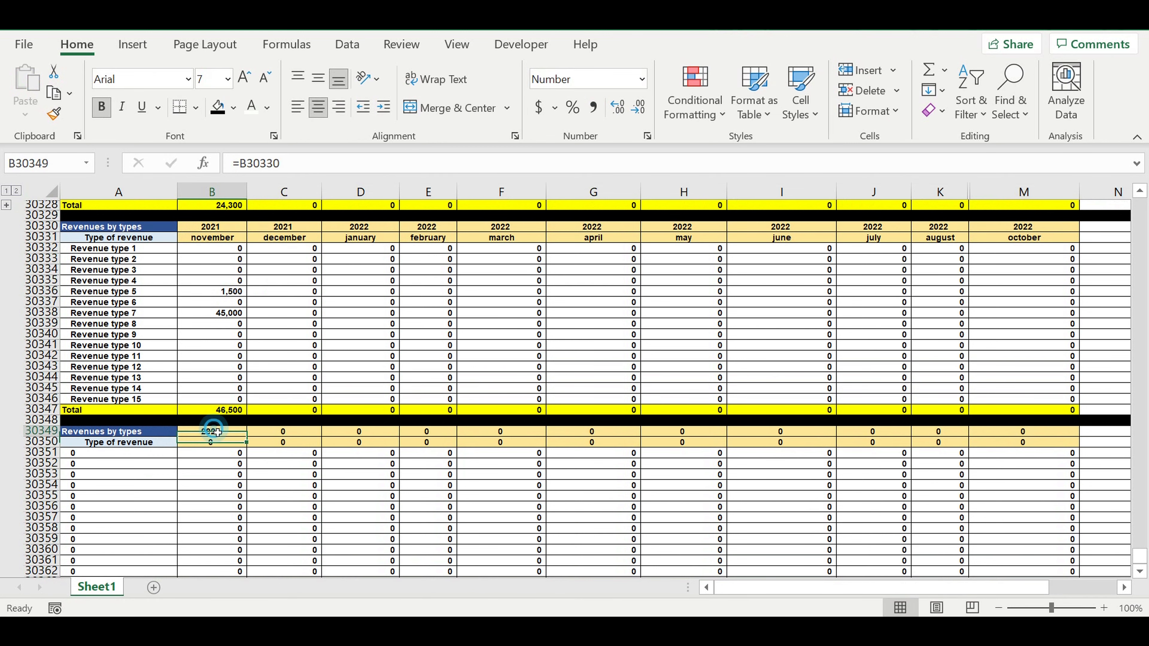
{"action": "left_click_drag", "start_coordinate": [251, 443], "coordinate": [235, 445]}
Inspect the SUMIF formulas in column B of the copied table.
{"action": "left_click", "coordinate": [217, 475]}
{"action": "left_click", "coordinate": [212, 518]}
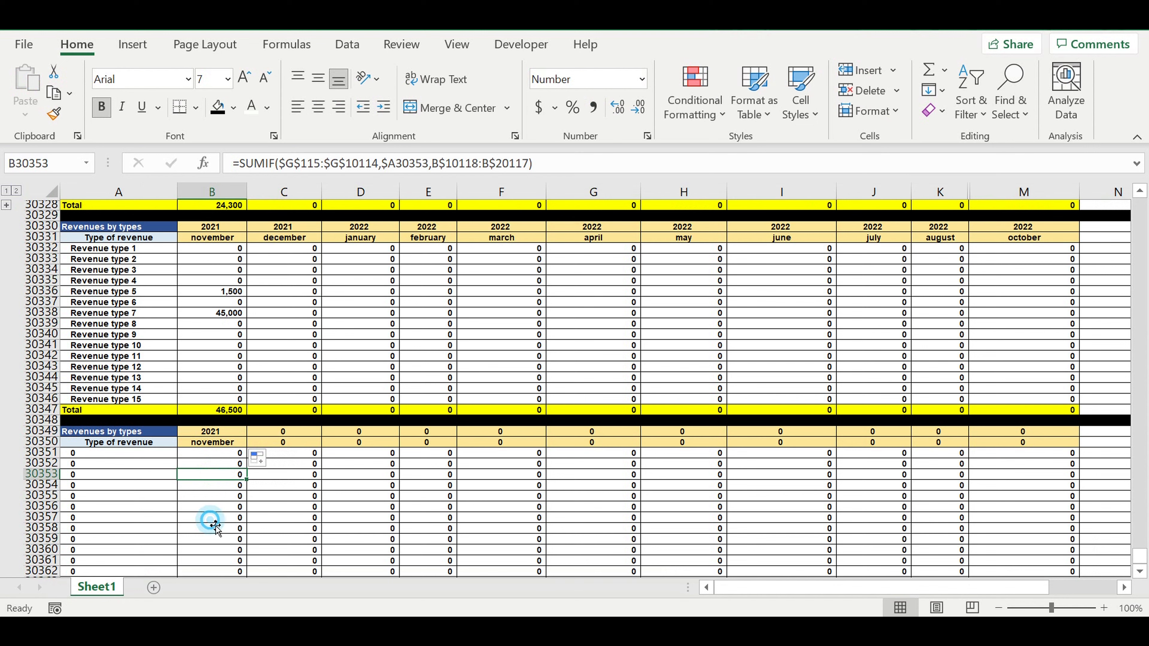
{"action": "left_click", "coordinate": [210, 496]}
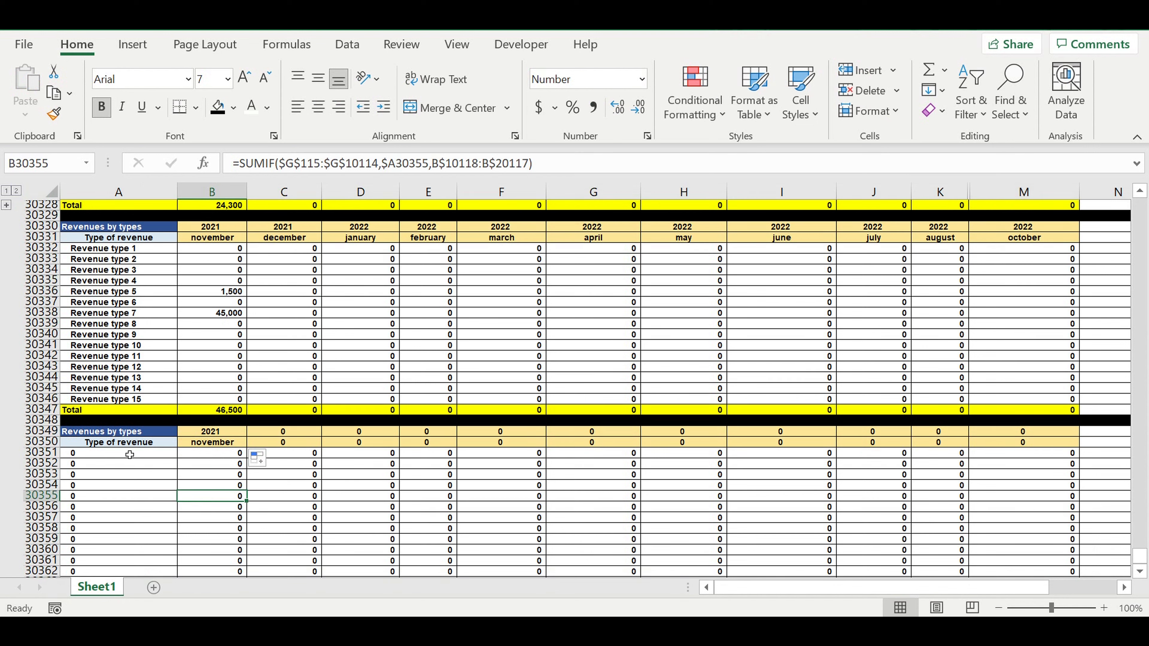
Retitle the copied table in A30349 as Expenses by types.
{"action": "left_click", "coordinate": [111, 432]}
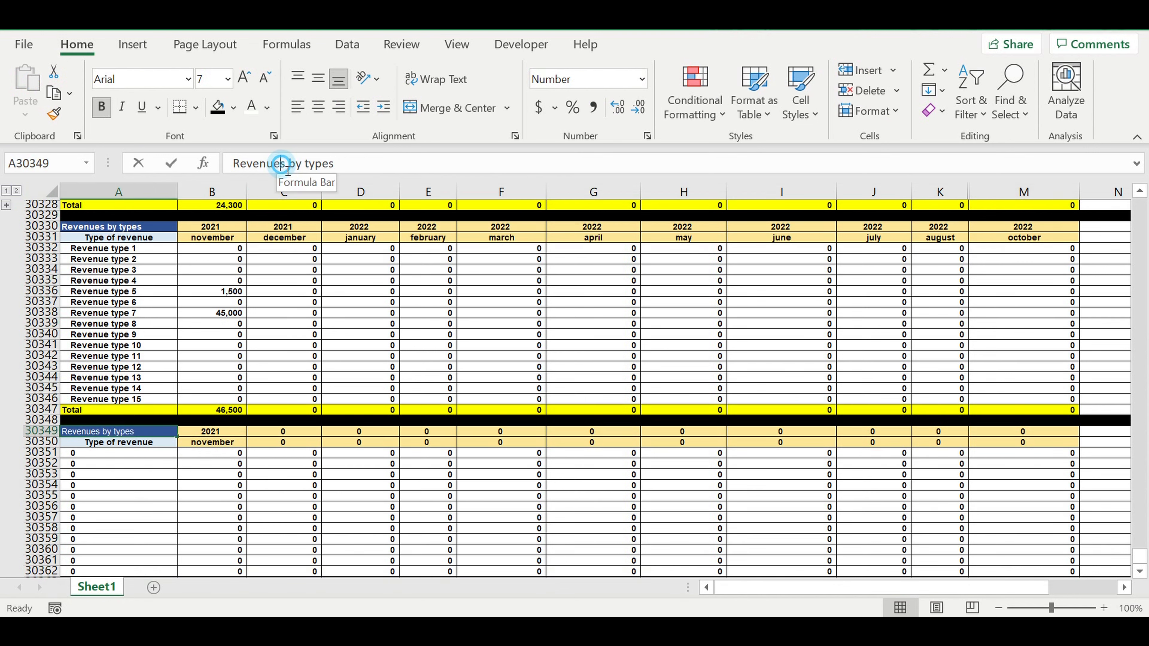
{"action": "left_click", "coordinate": [285, 164]}
{"action": "double_click", "coordinate": [280, 163]}
{"action": "type", "text": "Expenses"}
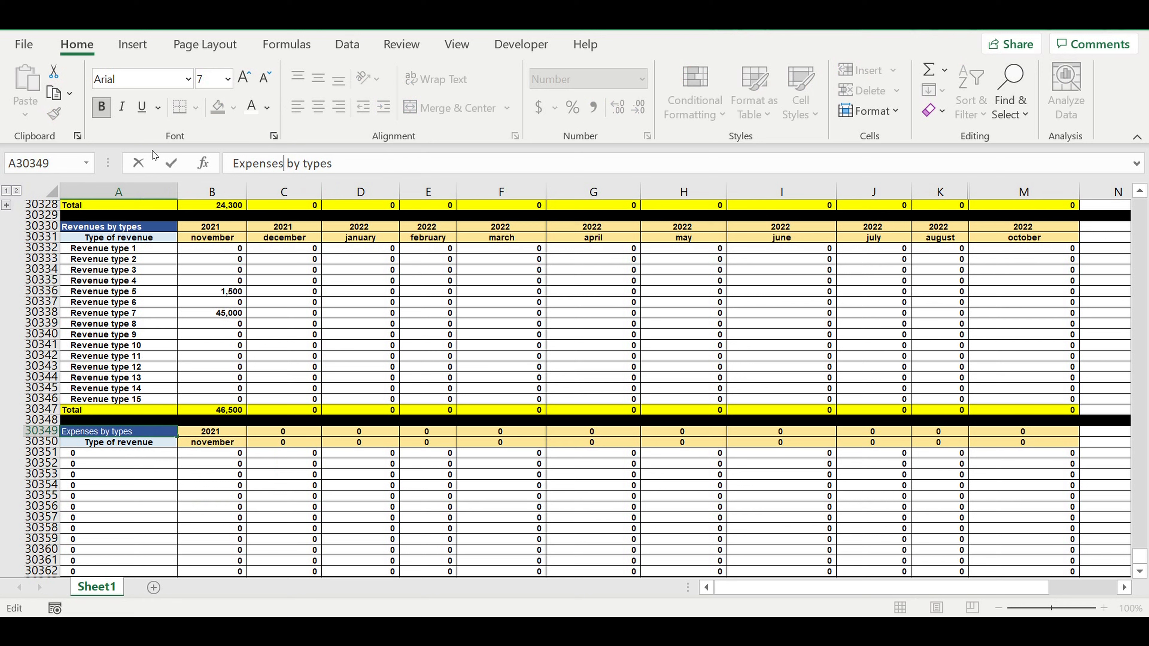
{"action": "key", "text": "Return"}
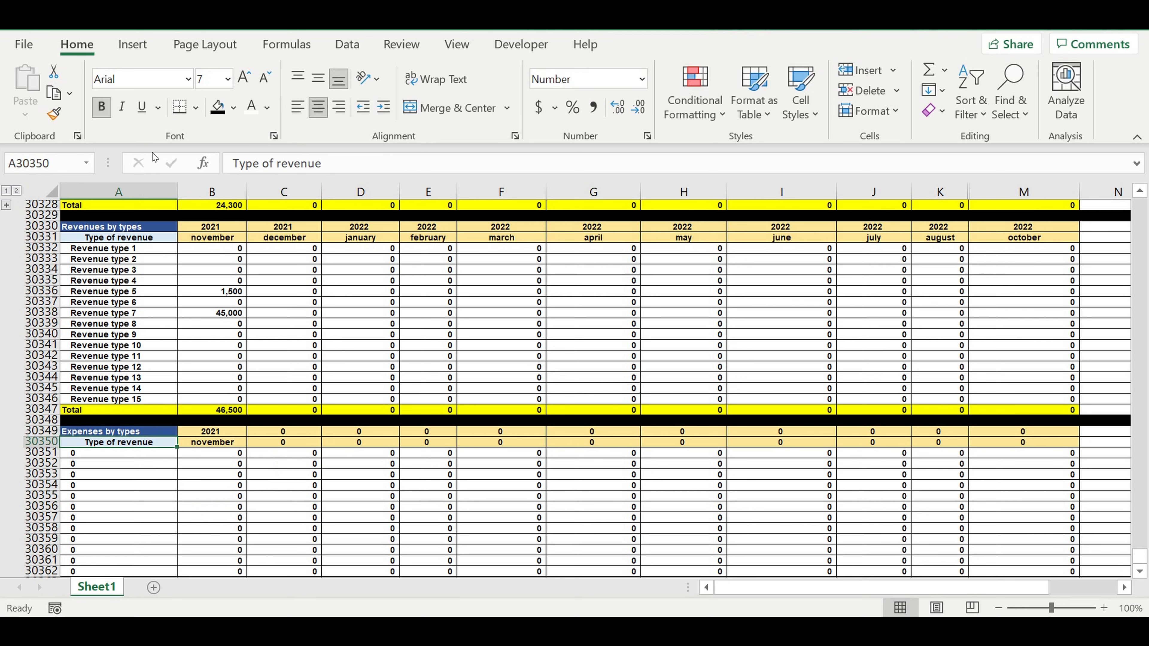
Fill the Expenses by types title cell A30349 with standard red.
{"action": "left_click", "coordinate": [109, 432]}
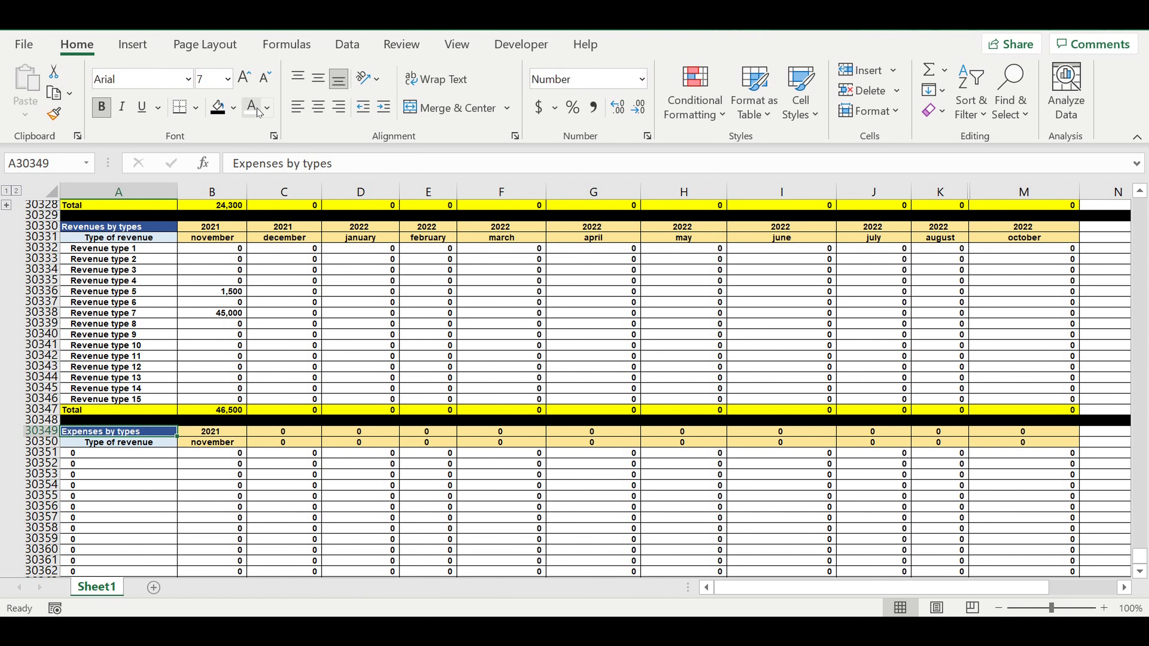
{"action": "left_click", "coordinate": [233, 108]}
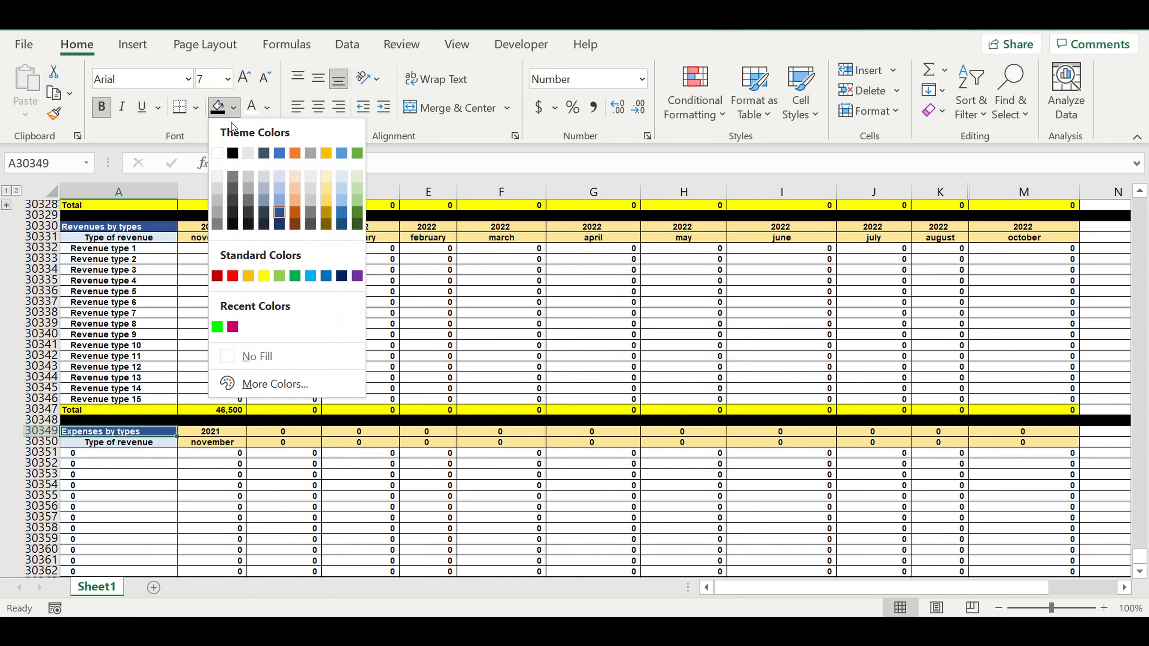
{"action": "left_click", "coordinate": [232, 276]}
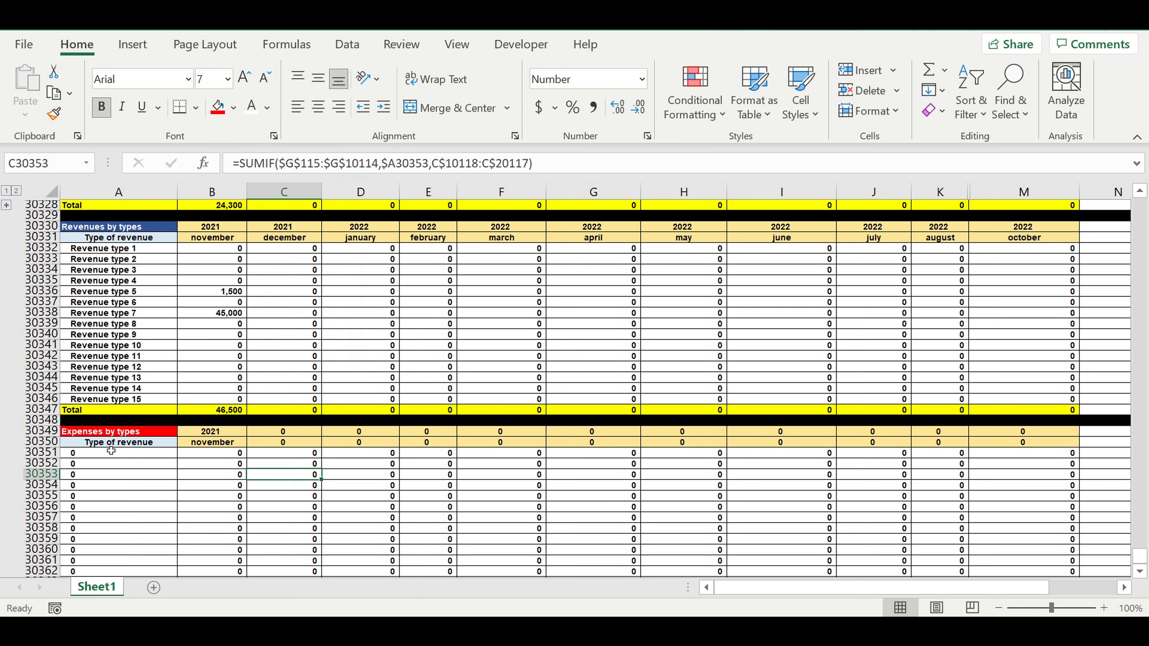
Change the label in A30350 to Type of expense.
{"action": "left_click", "coordinate": [103, 446]}
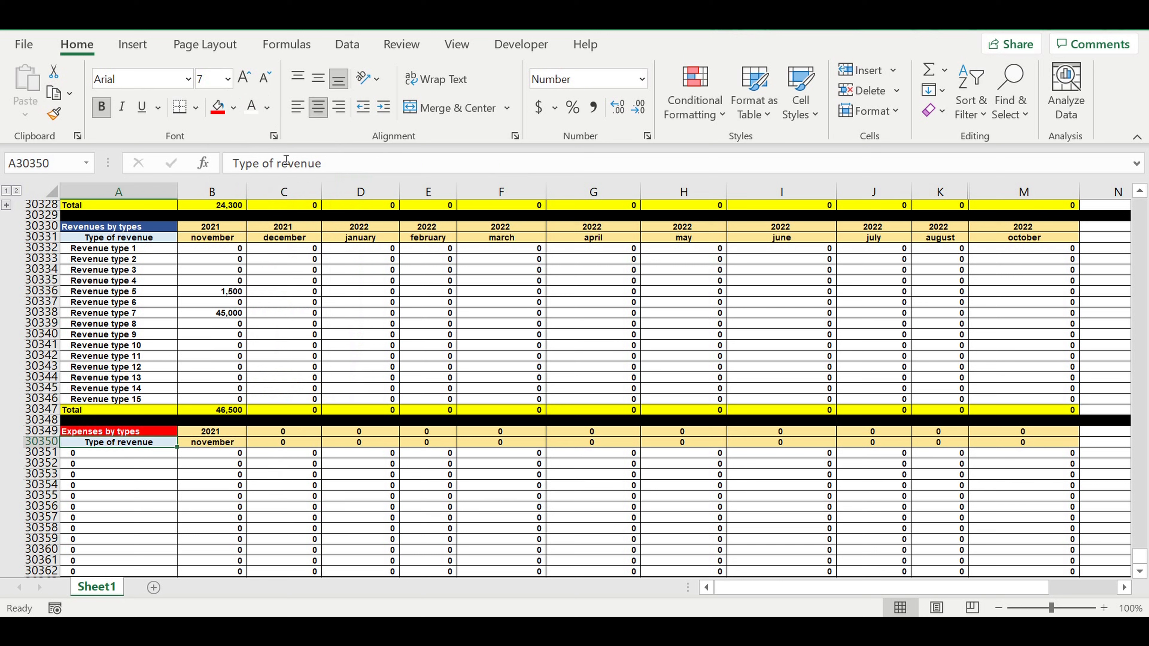
{"action": "double_click", "coordinate": [284, 169]}
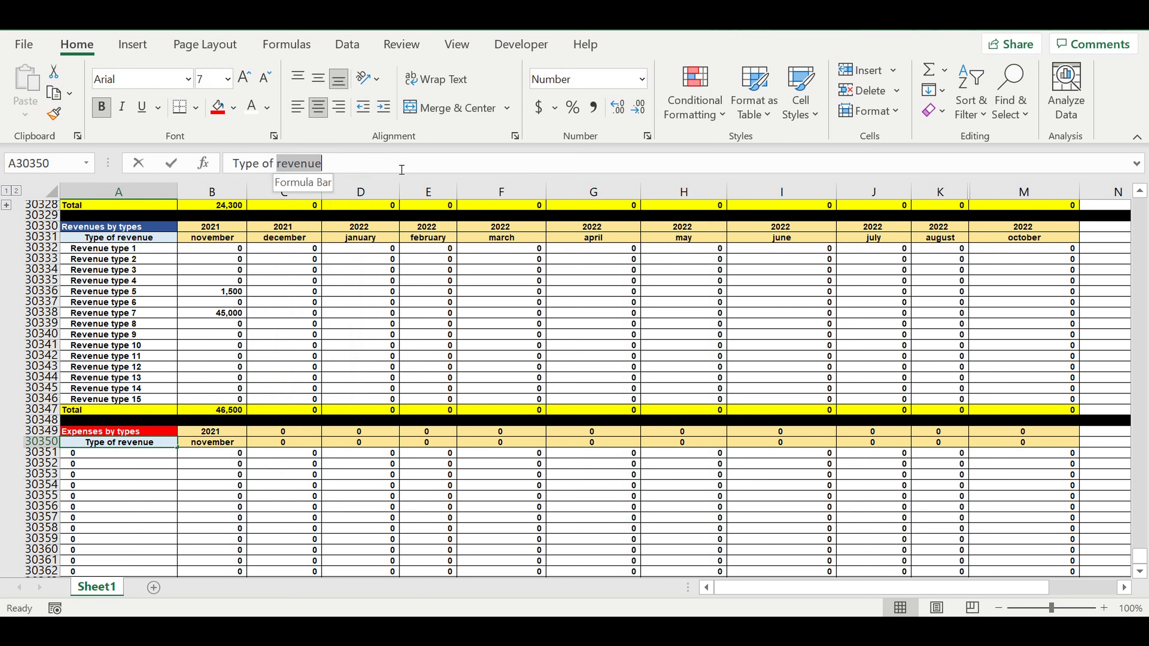
{"action": "type", "text": "expense"}
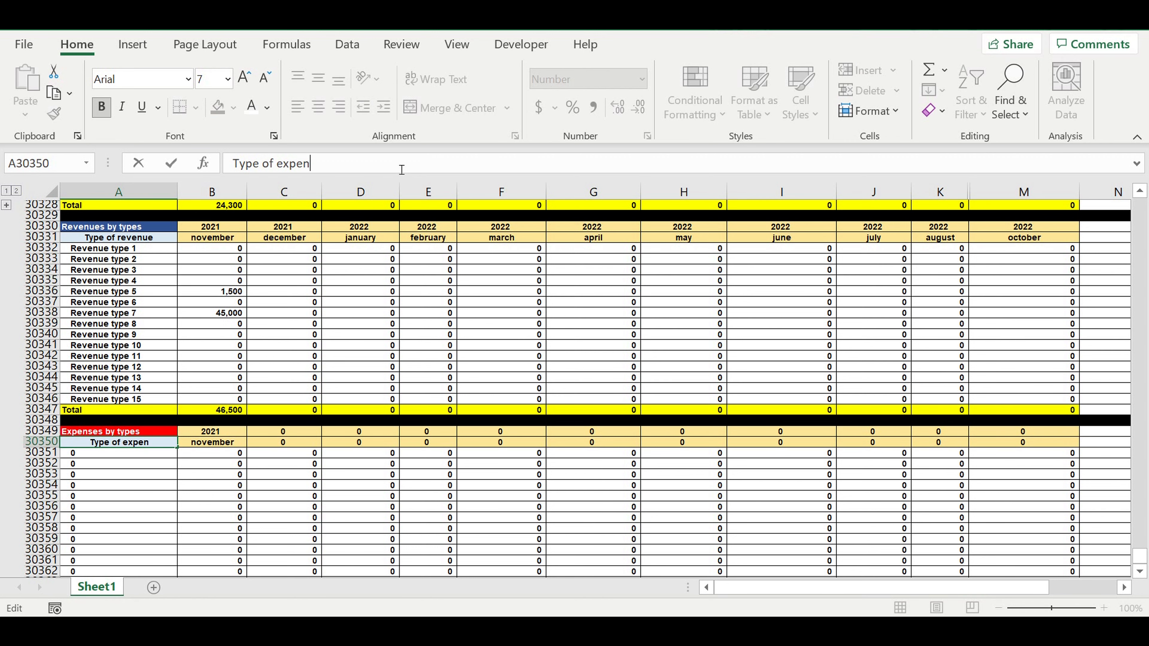
{"action": "key", "text": "Return"}
{"action": "key", "text": "Return"}
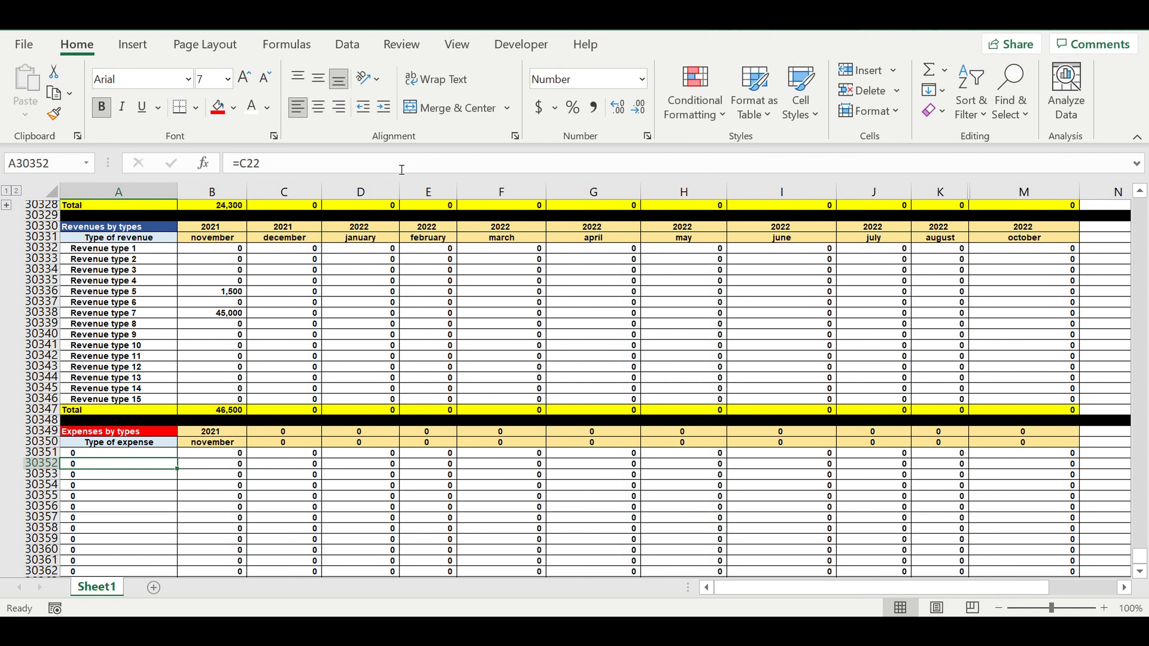
Fill the linked year and month headers of the Expenses by types table from column B across to column M.
{"action": "left_click_drag", "start_coordinate": [219, 436], "coordinate": [1057, 448]}
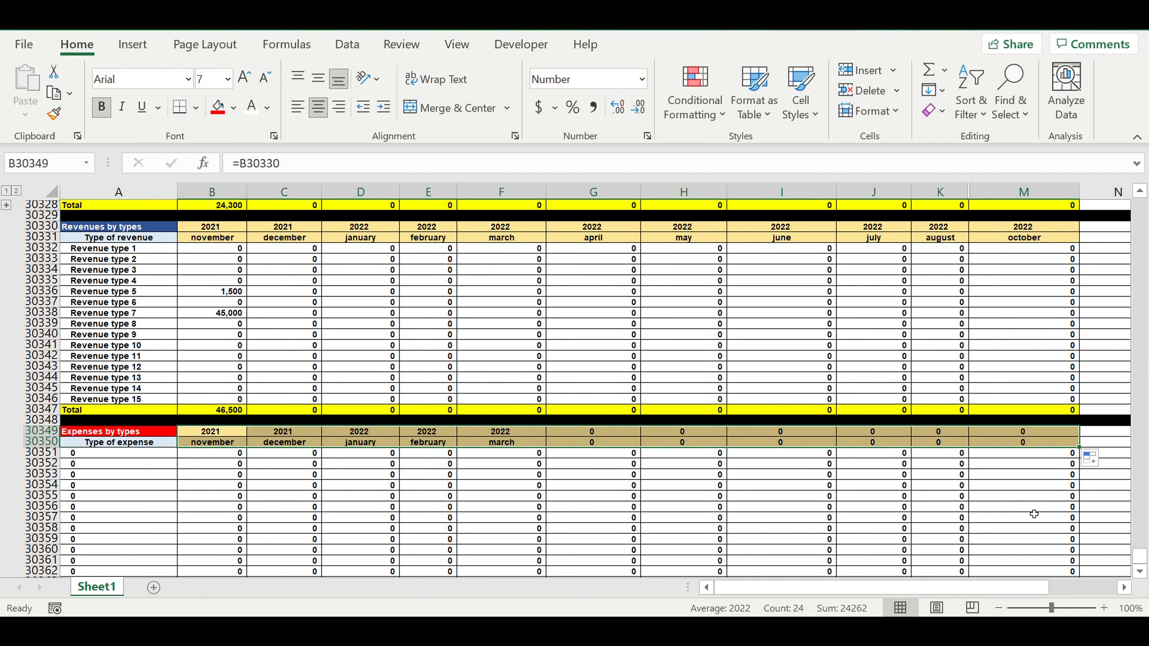
{"action": "left_click", "coordinate": [740, 516]}
Link the first row label A30351 to the first expenses type in D2.
{"action": "left_click", "coordinate": [109, 454]}
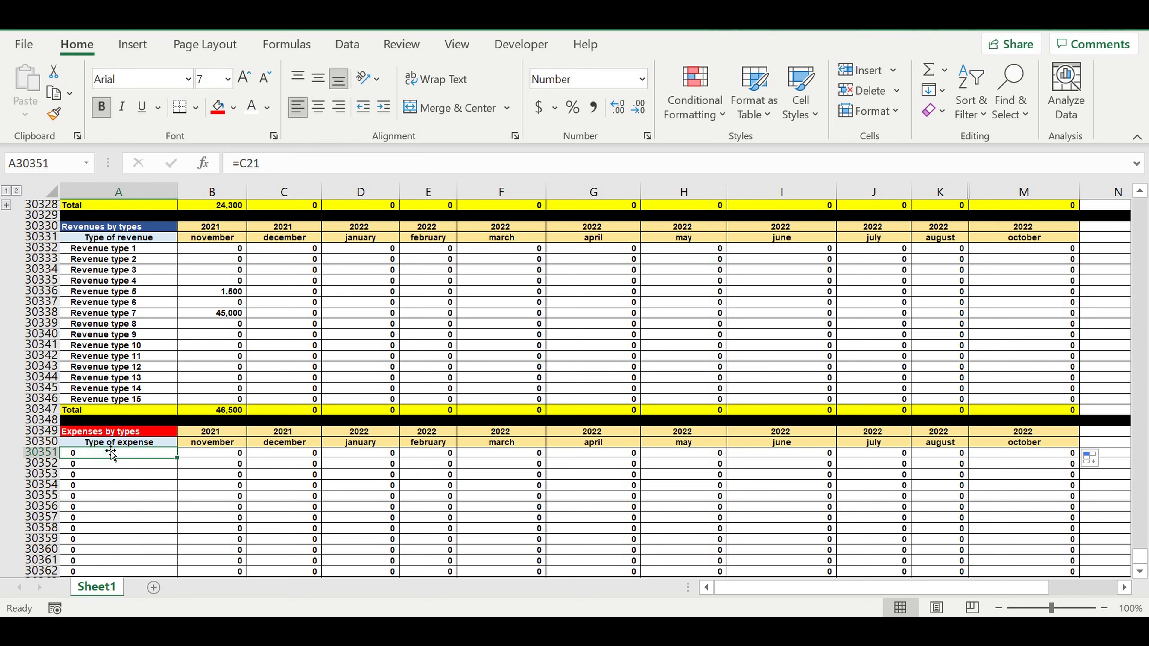
{"action": "type", "text": "="}
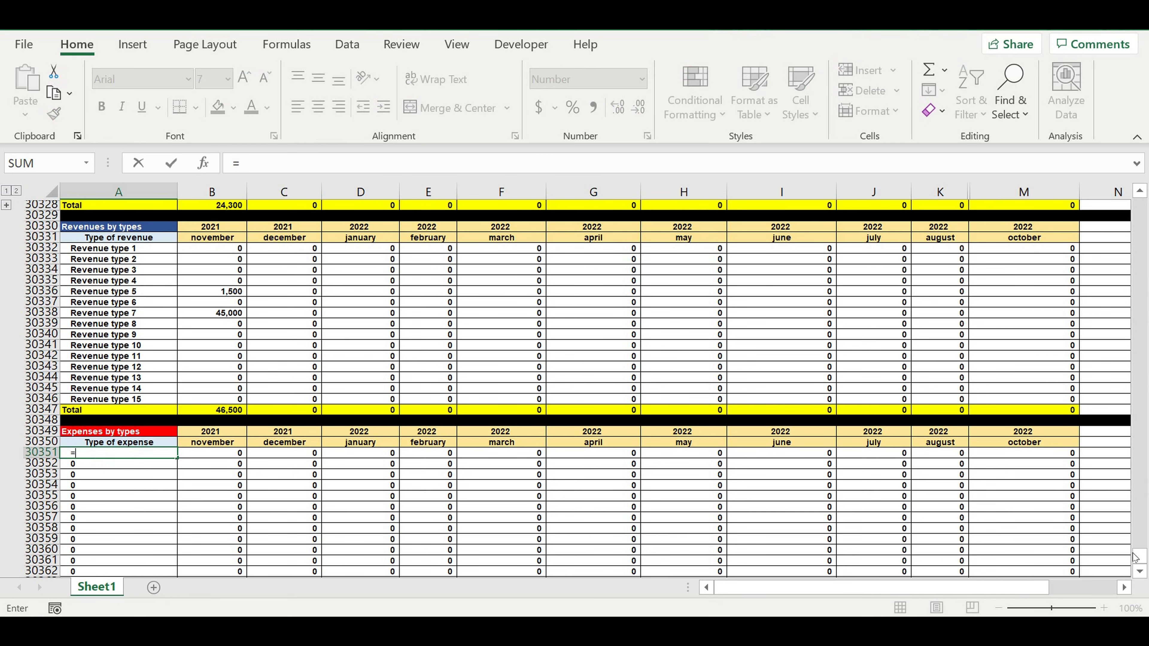
{"action": "left_click_drag", "start_coordinate": [1136, 557], "coordinate": [1147, 83]}
{"action": "left_click", "coordinate": [344, 219]}
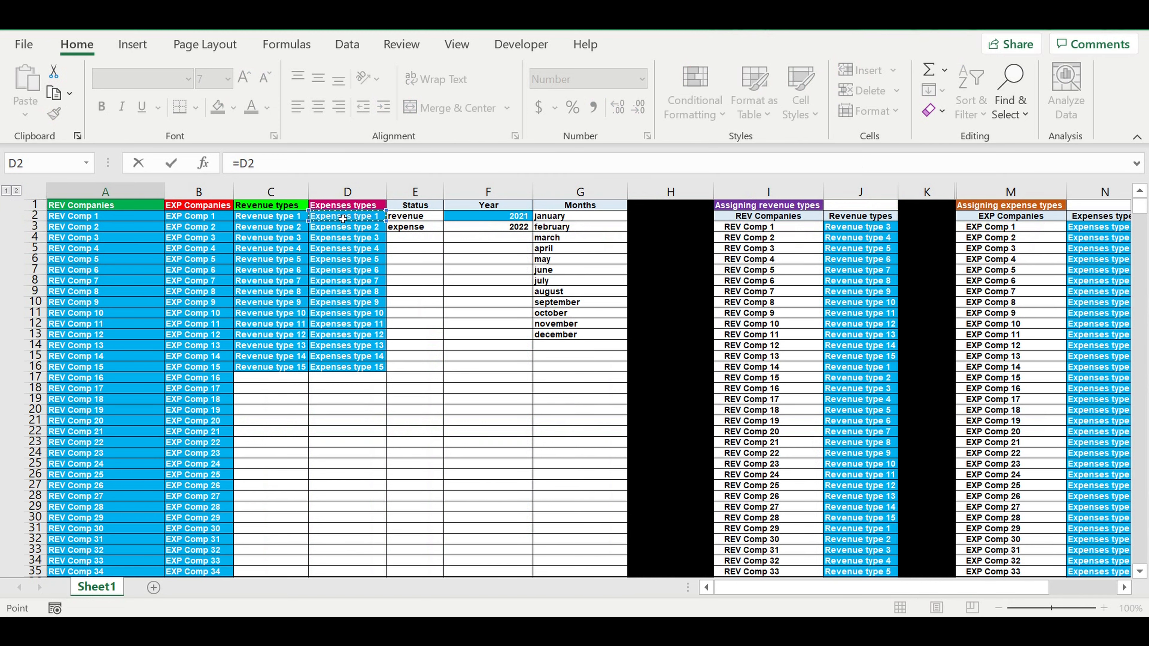
{"action": "key", "text": "Return"}
{"action": "key", "text": "Down"}
Fill the expense type label formula from A30351 down to A30365.
{"action": "scroll", "coordinate": [359, 362], "scroll_direction": "down", "scroll_amount": 8}
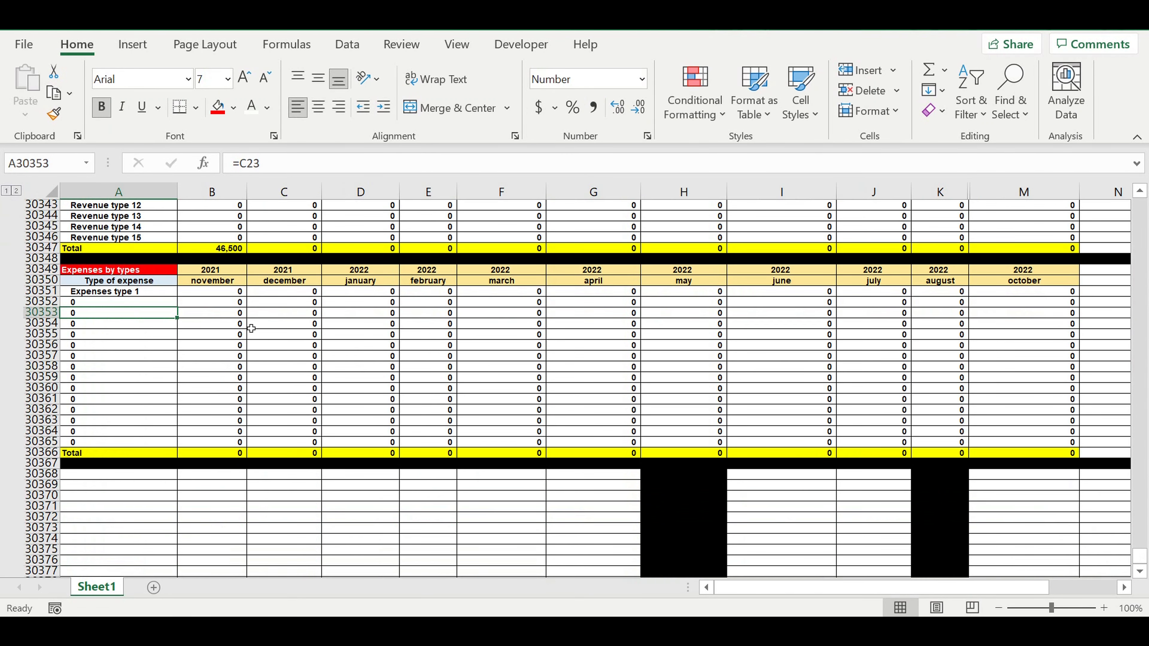
{"action": "left_click", "coordinate": [155, 293]}
{"action": "left_click_drag", "start_coordinate": [181, 300], "coordinate": [148, 449]}
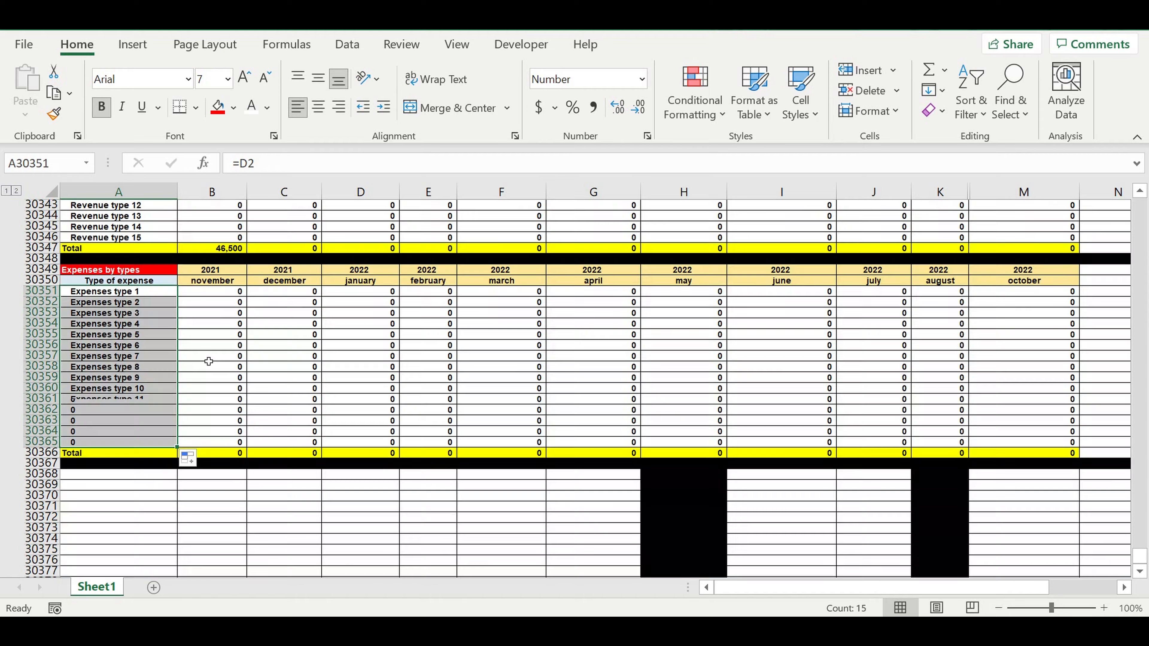
{"action": "left_click", "coordinate": [226, 381]}
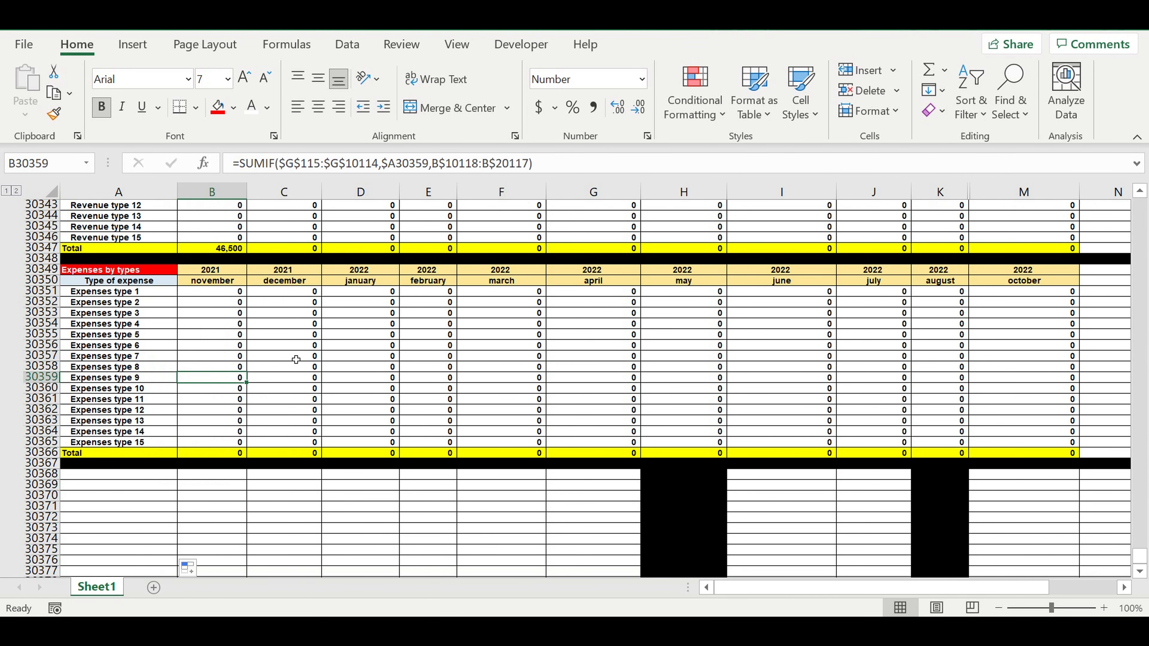
Copy the SUMIF formula text from B30332 and paste it over the formula in B30351.
{"action": "scroll", "coordinate": [296, 350], "scroll_direction": "up", "scroll_amount": 5}
{"action": "left_click", "coordinate": [228, 259]}
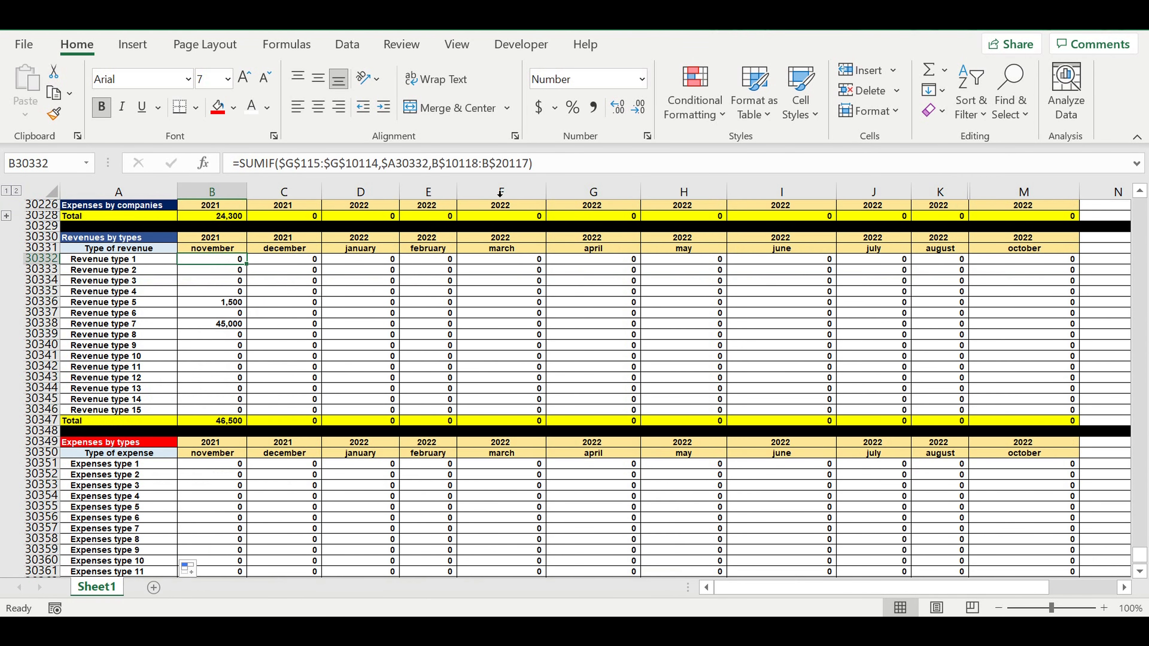
{"action": "left_click", "coordinate": [567, 164]}
{"action": "left_click_drag", "start_coordinate": [566, 164], "coordinate": [165, 163]}
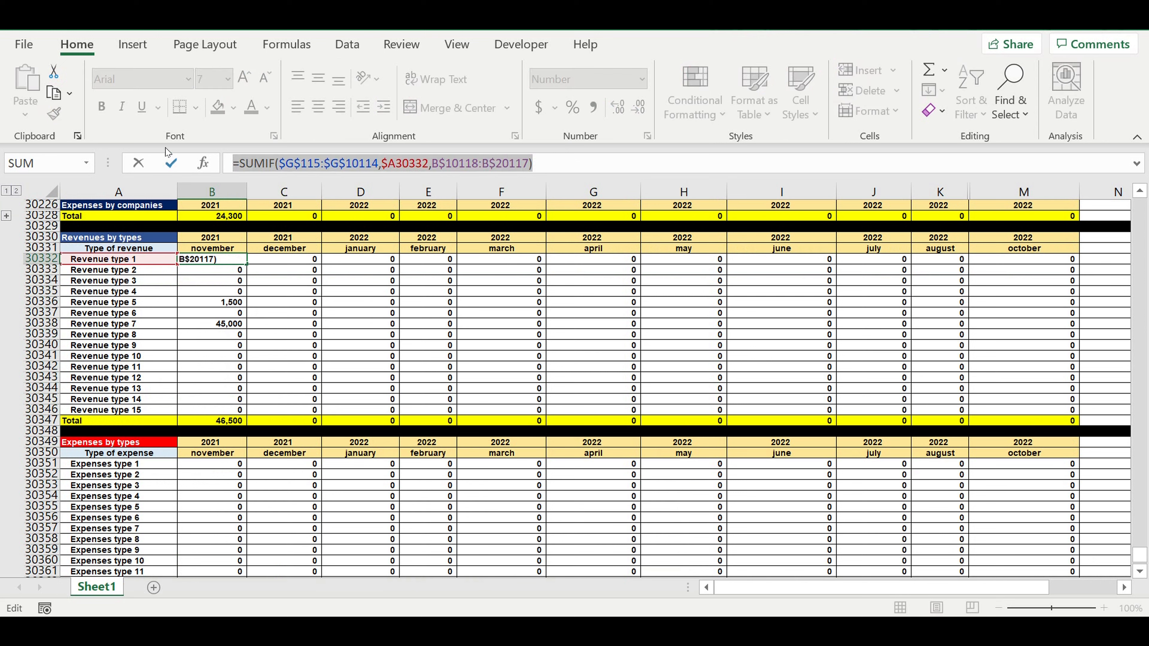
{"action": "key", "text": "ctrl+c"}
{"action": "key", "text": "Return"}
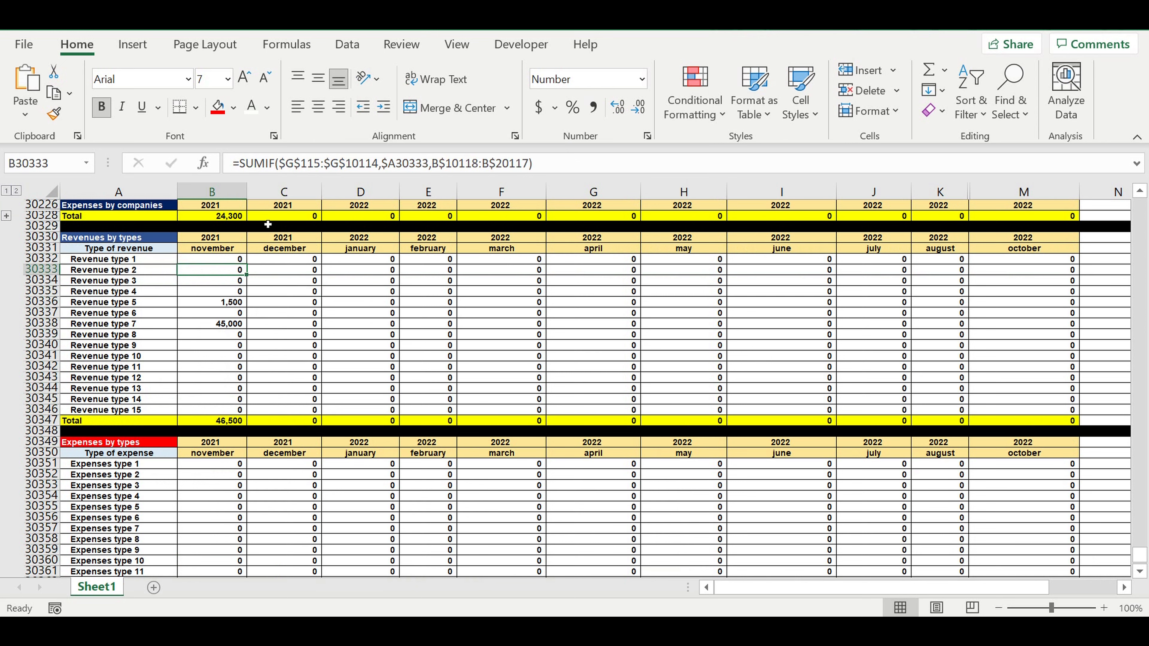
{"action": "left_click", "coordinate": [204, 464]}
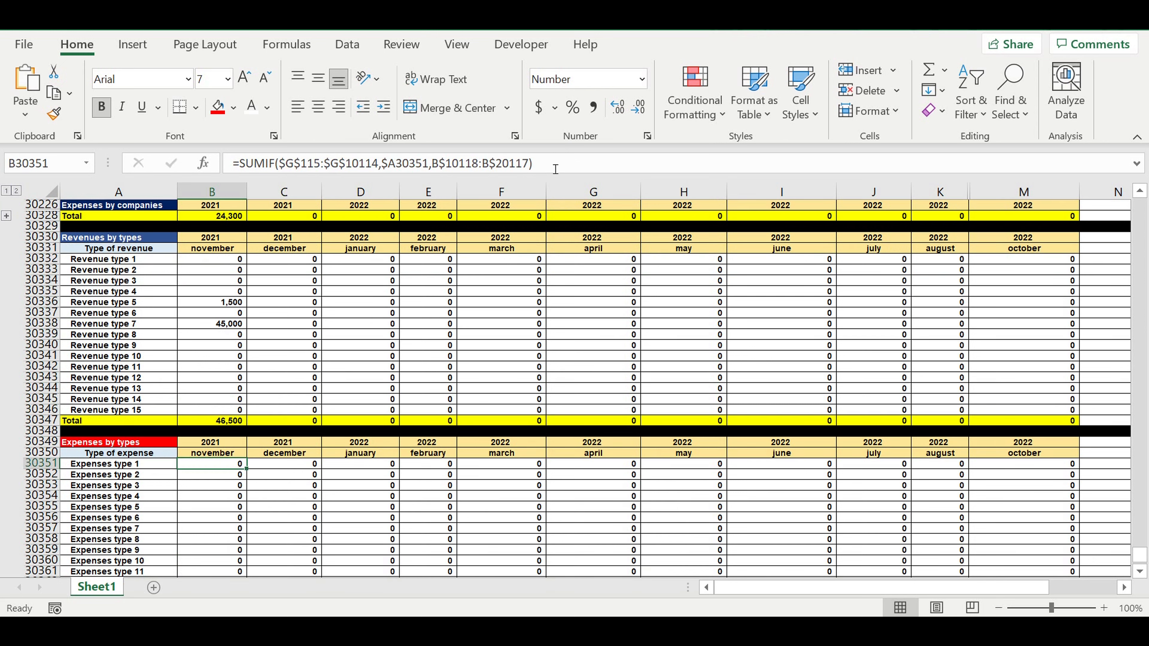
{"action": "left_click_drag", "start_coordinate": [553, 165], "coordinate": [225, 165]}
{"action": "key", "text": "ctrl+v"}
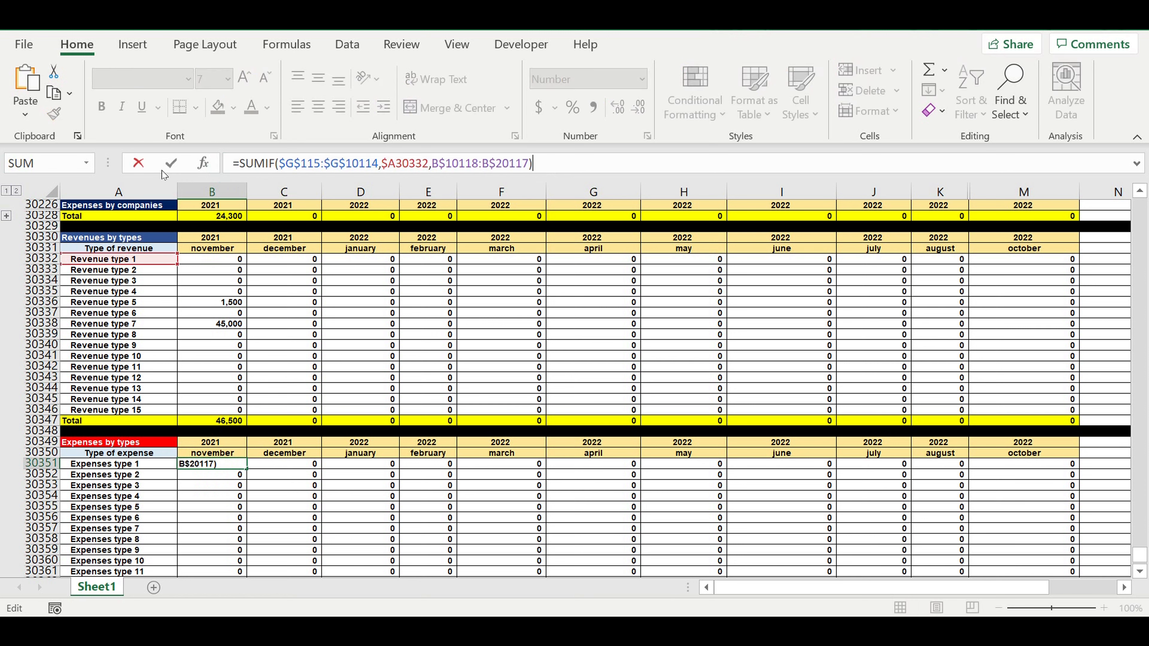
Repoint the B30351 SUMIF criterion to $A30351 and its sum range to the expense transactions B$20121:B$30120.
{"action": "left_click_drag", "start_coordinate": [124, 272], "coordinate": [121, 466]}
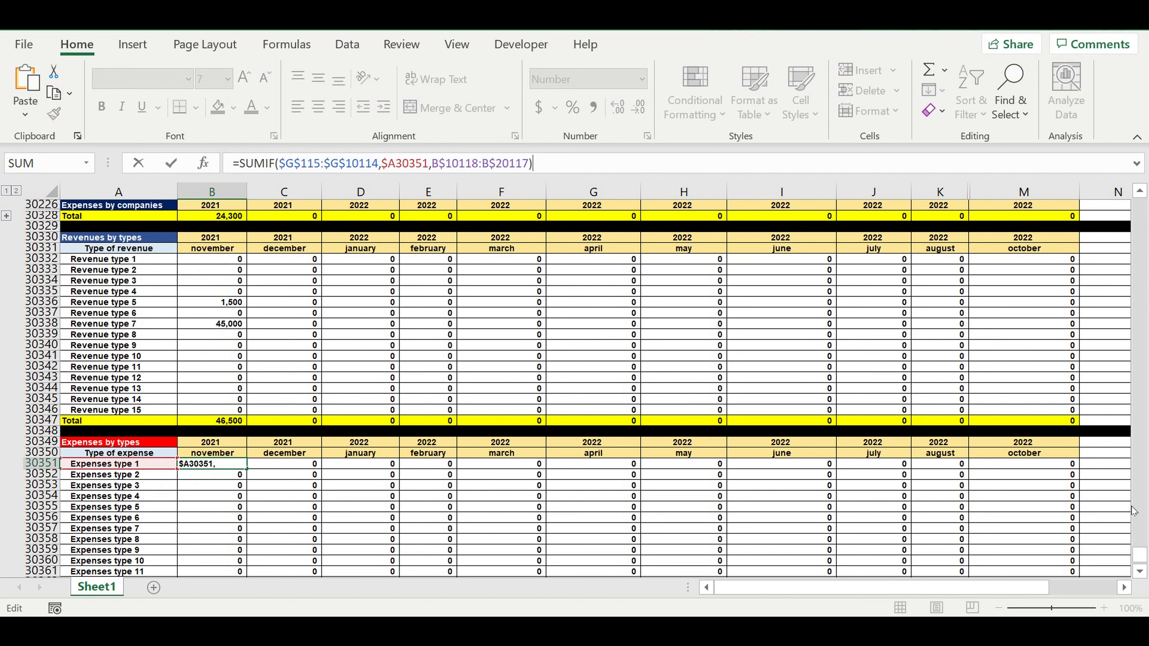
{"action": "left_click_drag", "start_coordinate": [1143, 563], "coordinate": [1147, 331]}
{"action": "left_click_drag", "start_coordinate": [241, 265], "coordinate": [231, 337]}
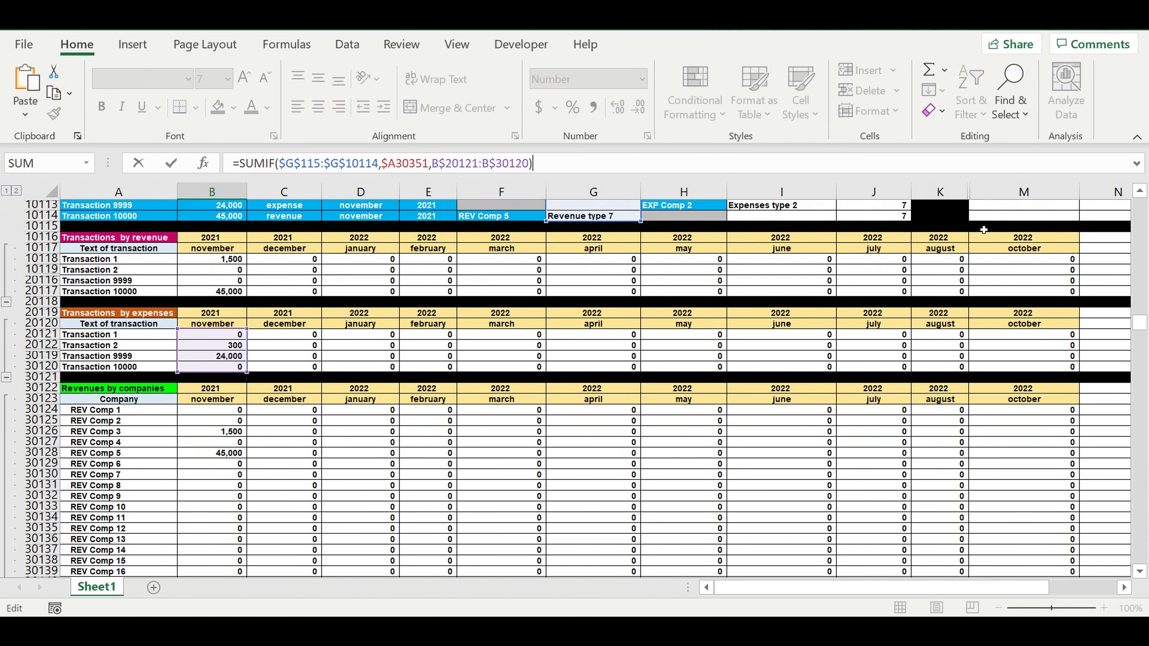
Move the SUMIF criteria range to the EXP Type column, $I$115:$I$10114, and commit the B30351 formula.
{"action": "left_click", "coordinate": [1140, 192]}
{"action": "scroll", "coordinate": [1144, 199], "scroll_direction": "up", "scroll_amount": 2}
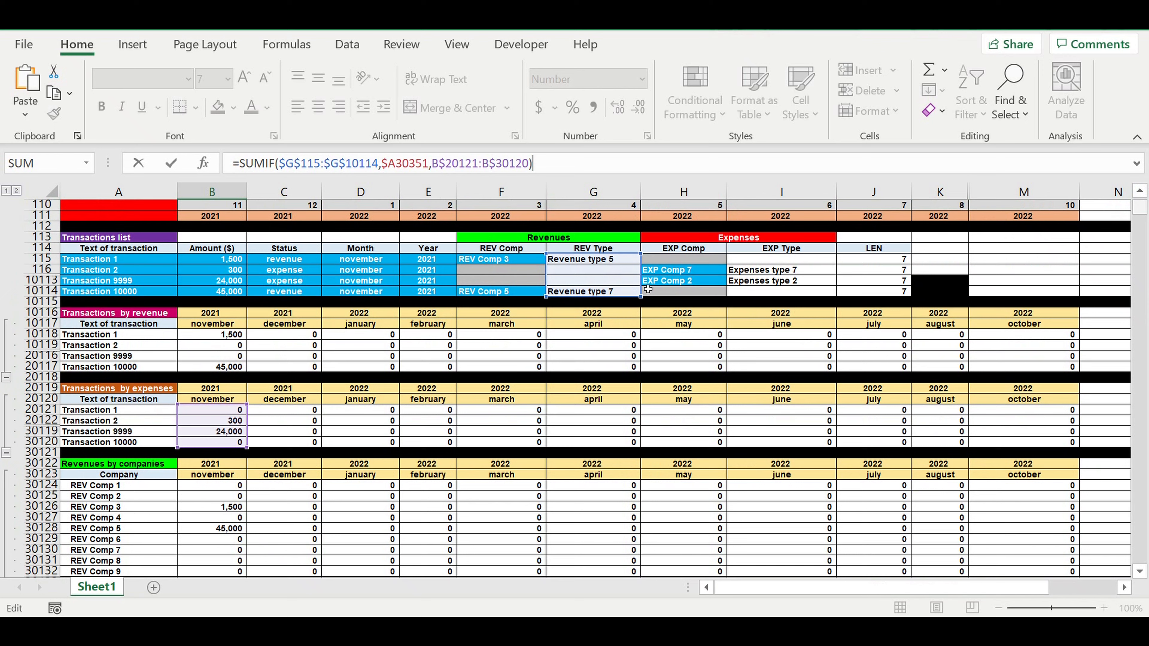
{"action": "left_click_drag", "start_coordinate": [605, 262], "coordinate": [773, 268]}
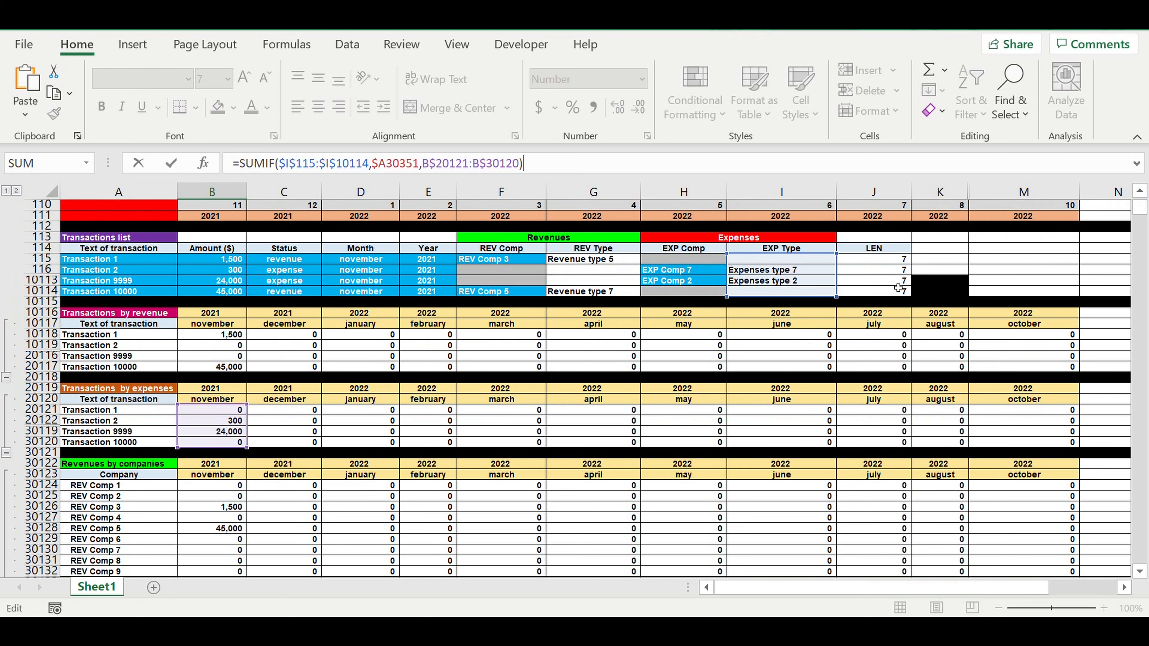
{"action": "key", "text": "Return"}
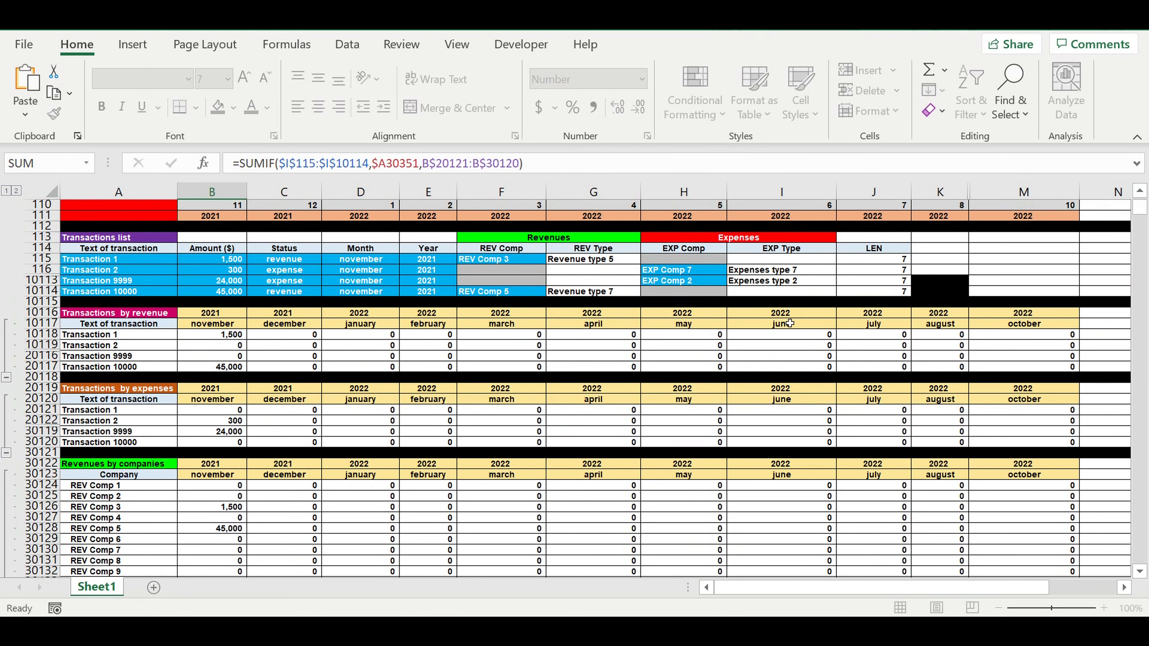
Fill the B30351 SUMIF formula across to column M and down to row 30365, then check the formula in B30357.
{"action": "scroll", "coordinate": [392, 459], "scroll_direction": "down", "scroll_amount": 6}
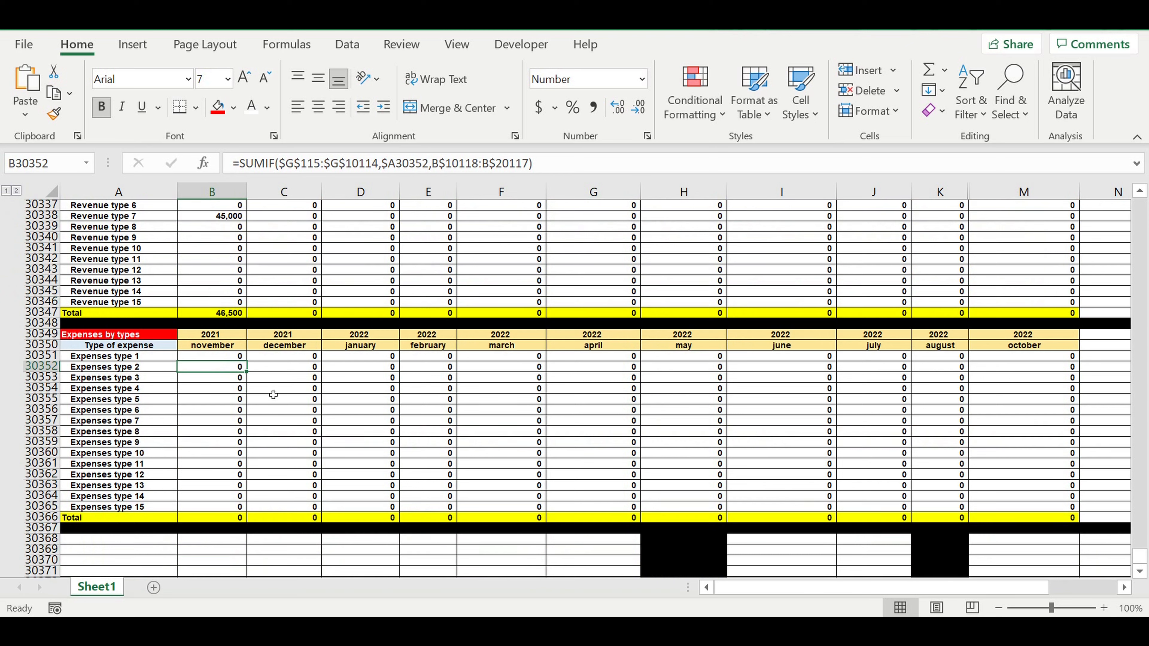
{"action": "left_click", "coordinate": [230, 356]}
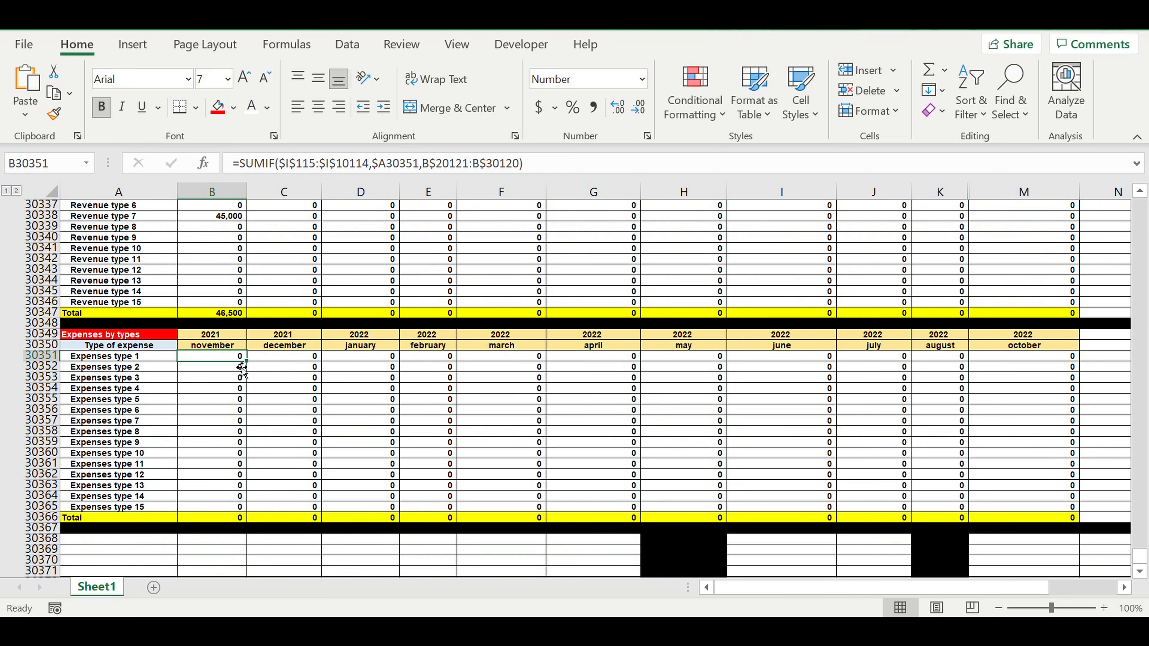
{"action": "left_click_drag", "start_coordinate": [246, 361], "coordinate": [1068, 374]}
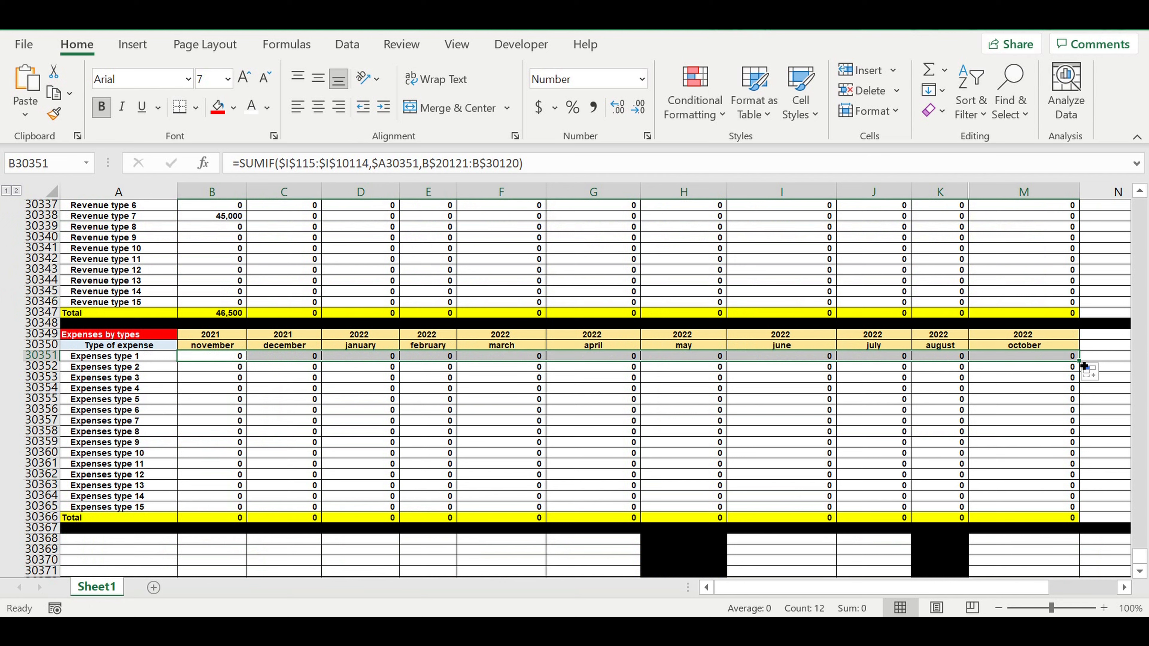
{"action": "left_click_drag", "start_coordinate": [1082, 367], "coordinate": [1067, 516]}
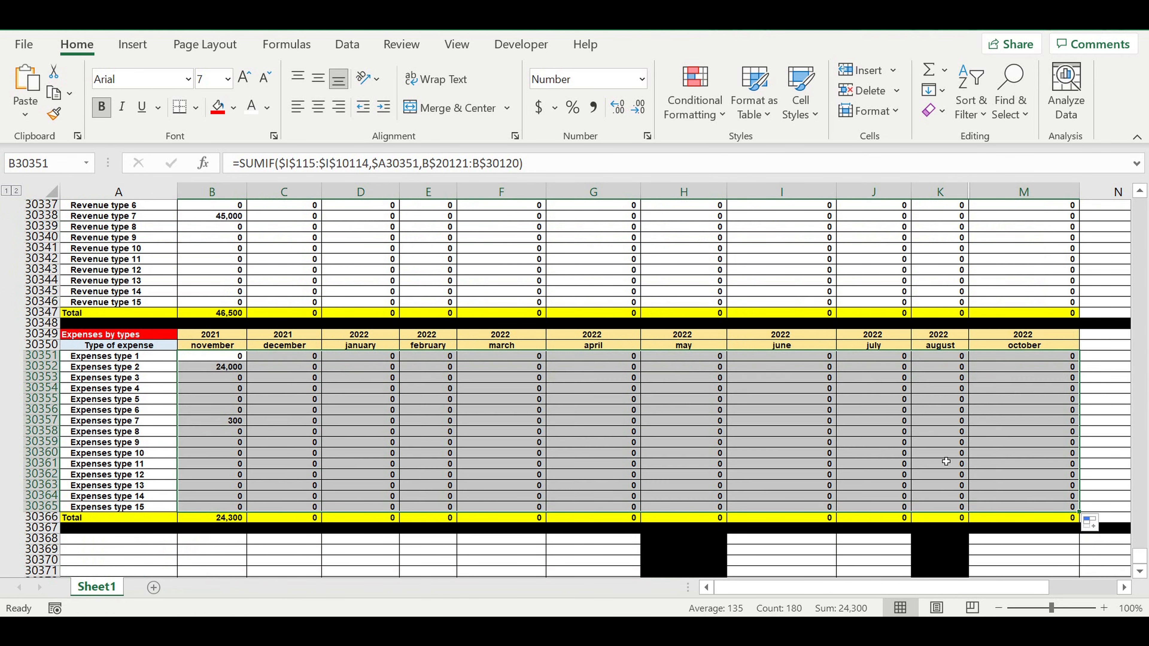
{"action": "left_click", "coordinate": [524, 398]}
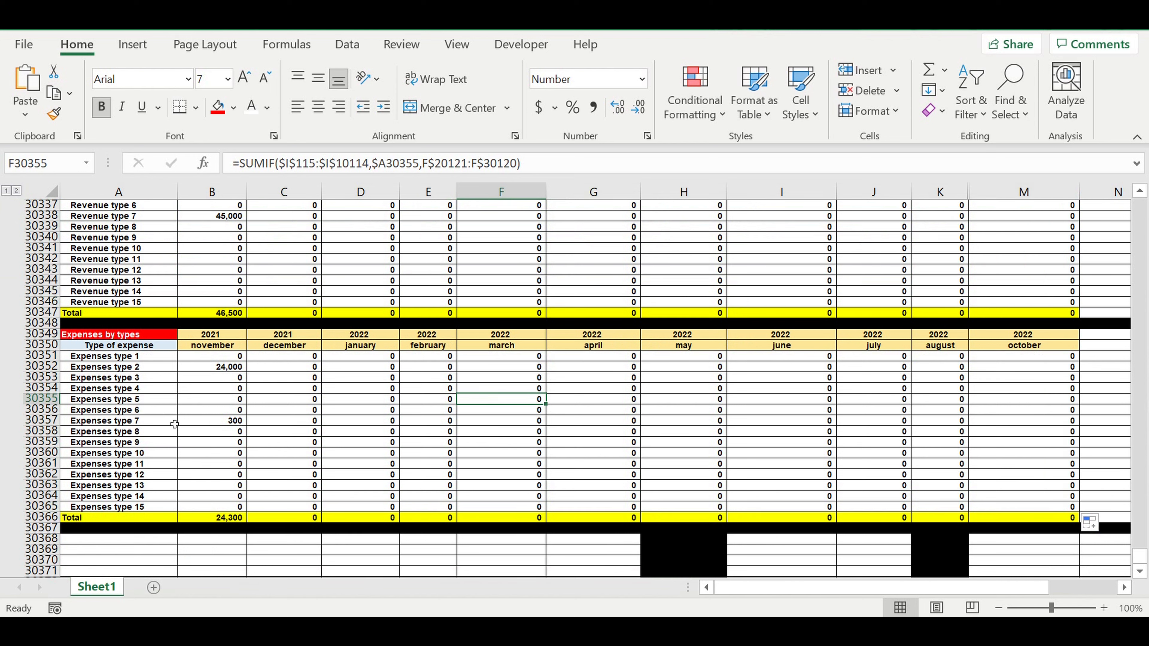
{"action": "left_click", "coordinate": [190, 419]}
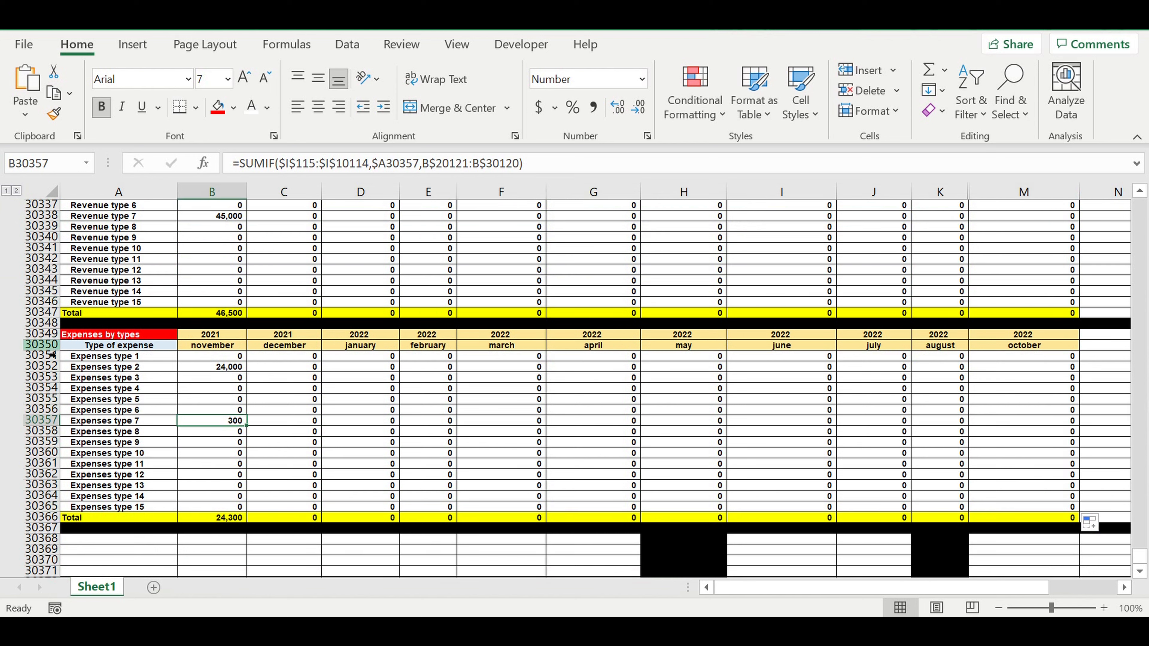
Group rows 30350 to 30365, the header and detail rows of the Expenses by types table.
{"action": "left_click_drag", "start_coordinate": [40, 345], "coordinate": [25, 508]}
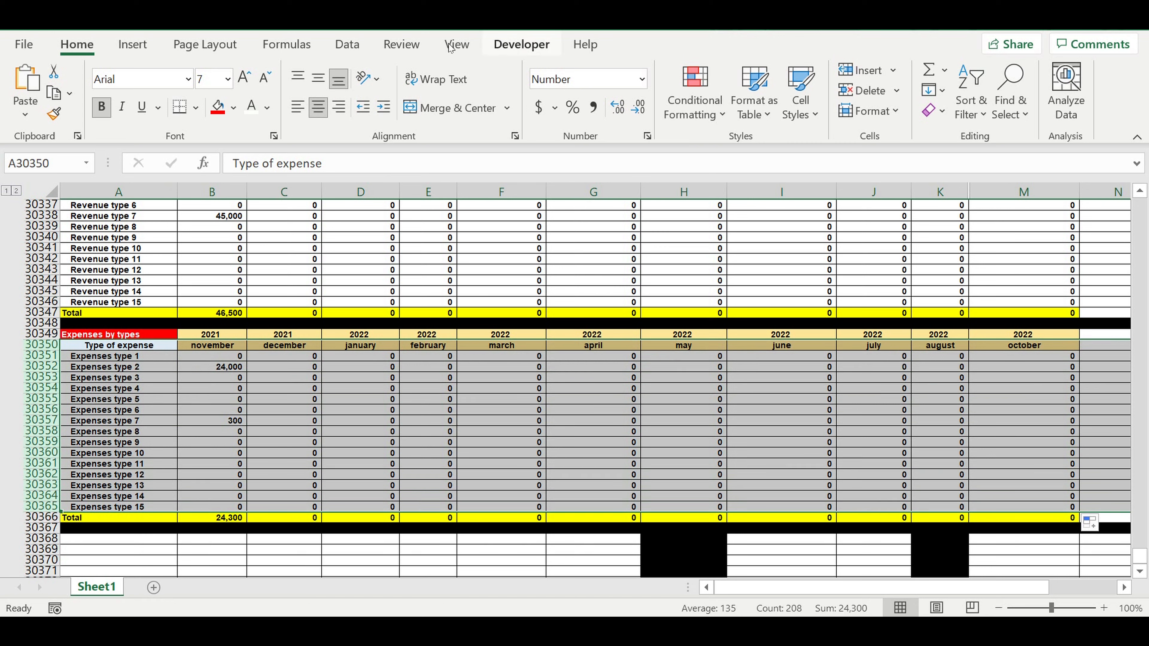
{"action": "left_click", "coordinate": [347, 44]}
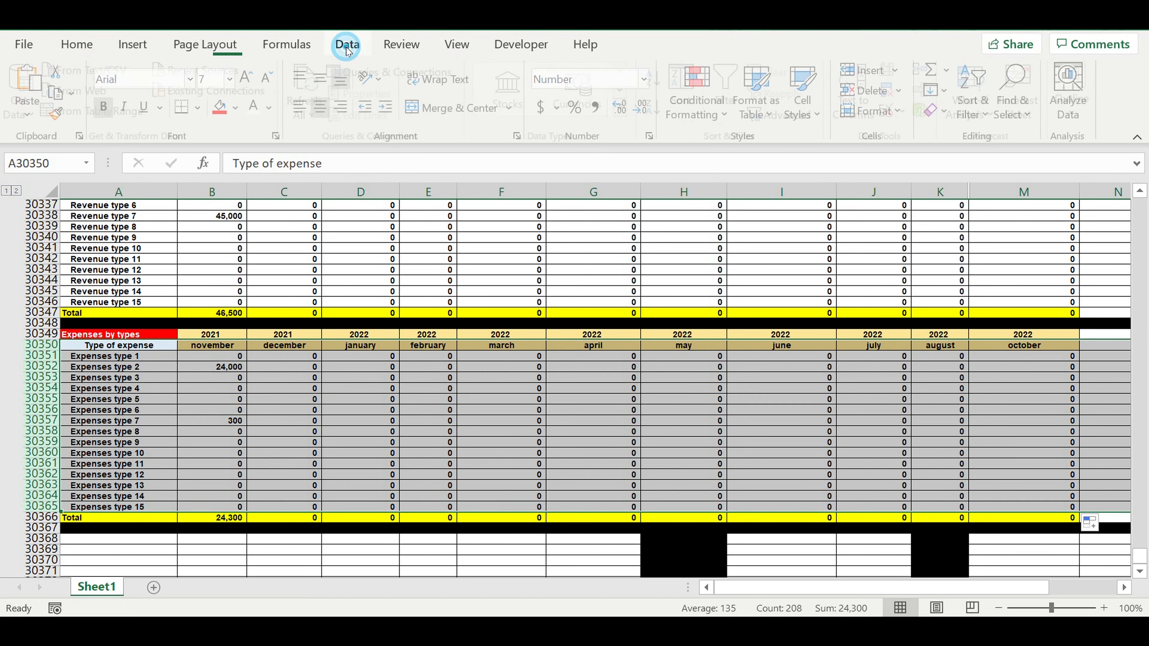
{"action": "left_click", "coordinate": [1083, 115]}
{"action": "left_click", "coordinate": [948, 170]}
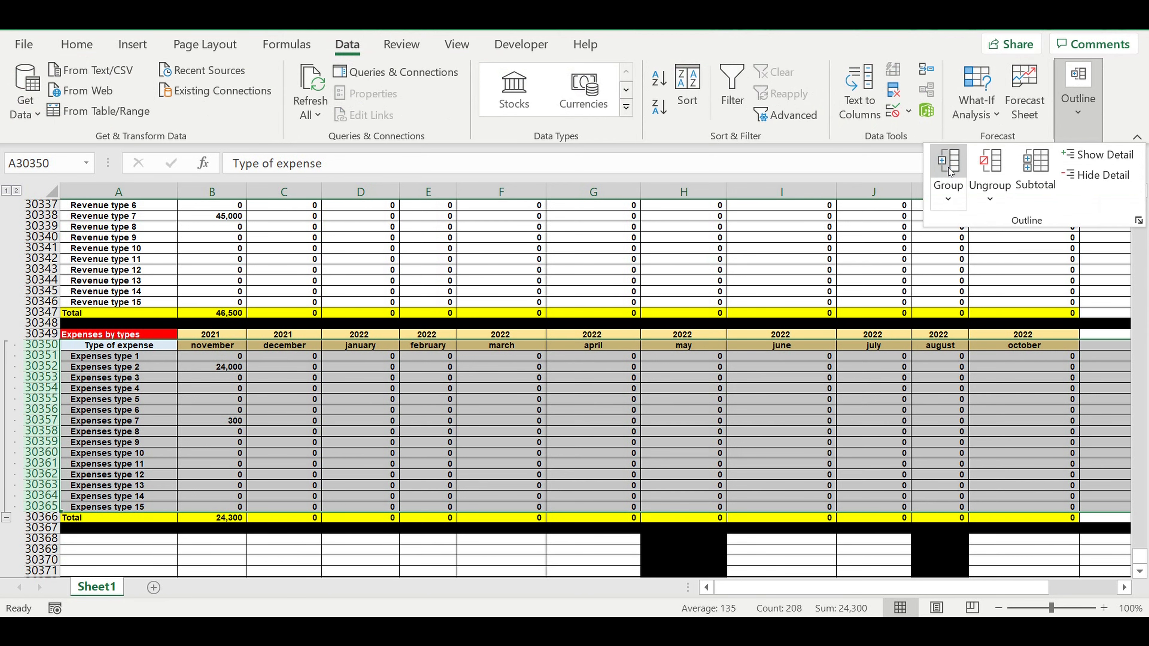
Group rows 30331 to 30346, the header and detail rows of the Revenues by types table.
{"action": "left_click", "coordinate": [47, 302]}
{"action": "left_click_drag", "start_coordinate": [40, 307], "coordinate": [48, 226]}
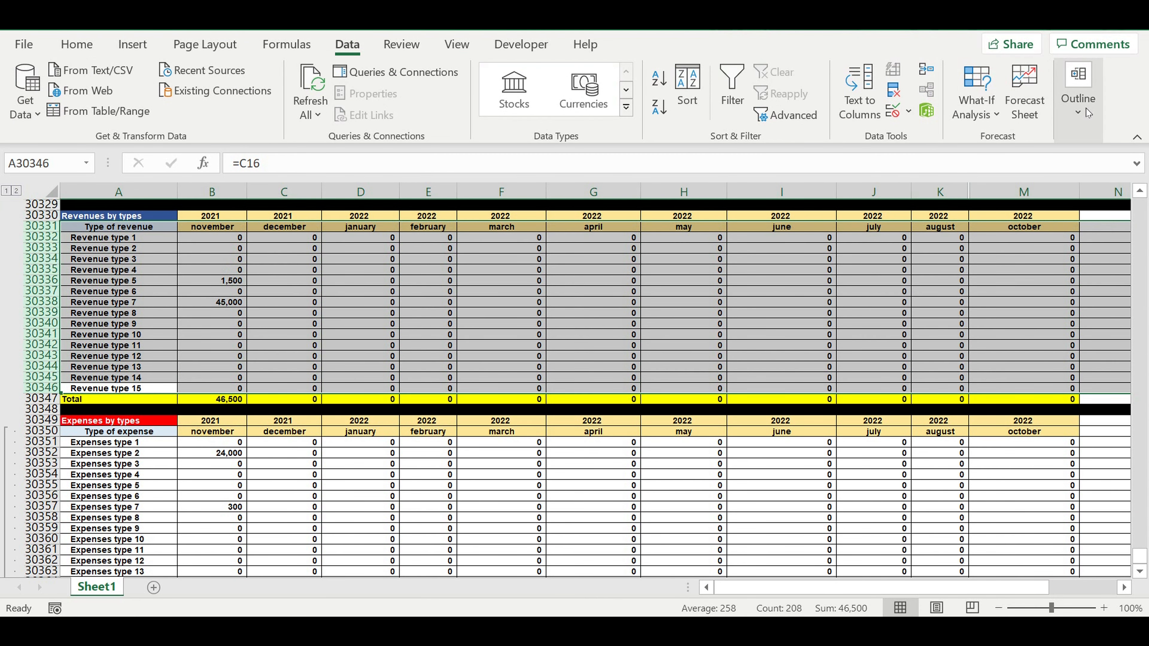
{"action": "left_click", "coordinate": [1078, 90]}
{"action": "left_click", "coordinate": [942, 166]}
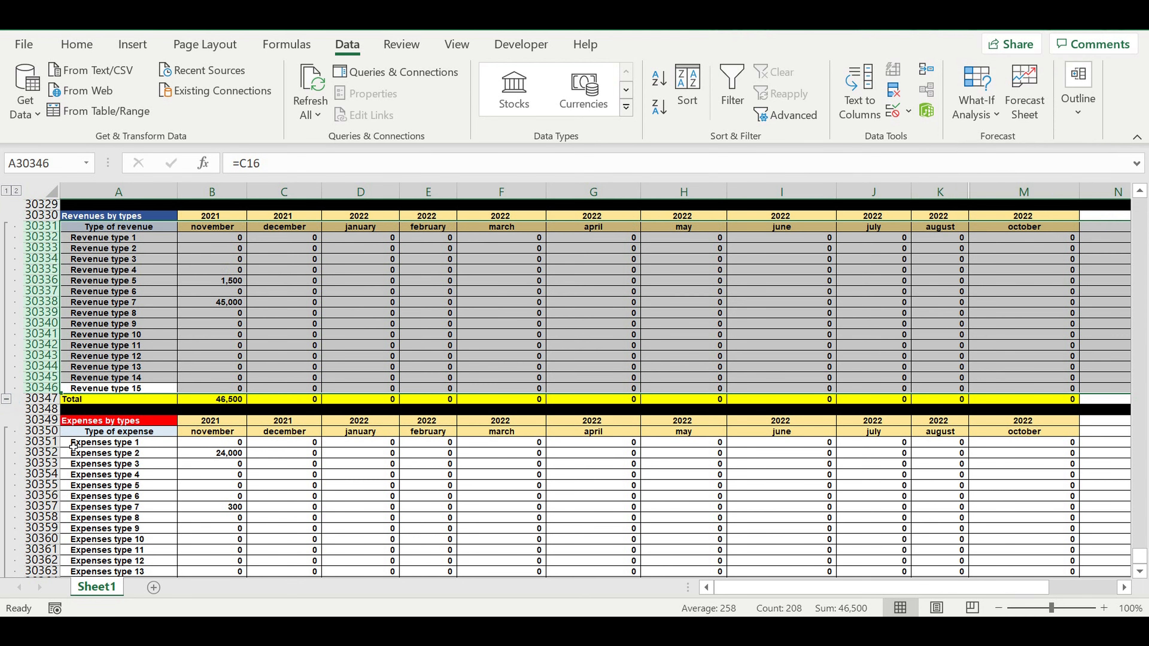
Collapse the row groups of the Revenues by types, Expenses by types and Revenues by companies tables.
{"action": "left_click", "coordinate": [6, 398]}
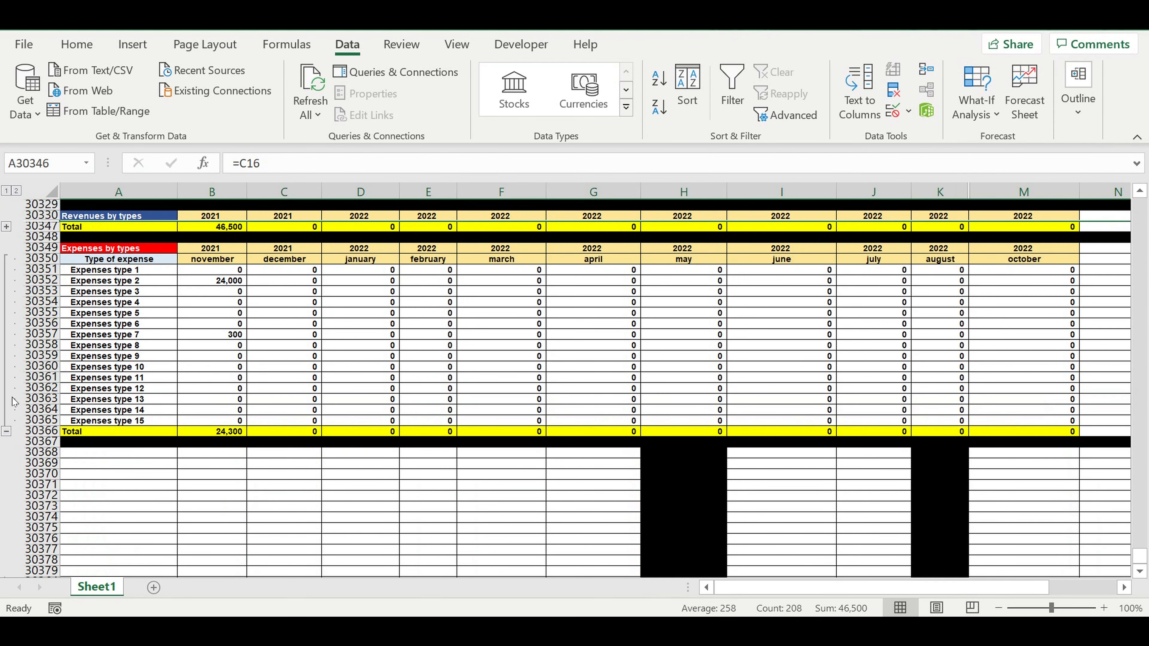
{"action": "left_click", "coordinate": [8, 431]}
{"action": "left_click", "coordinate": [231, 393]}
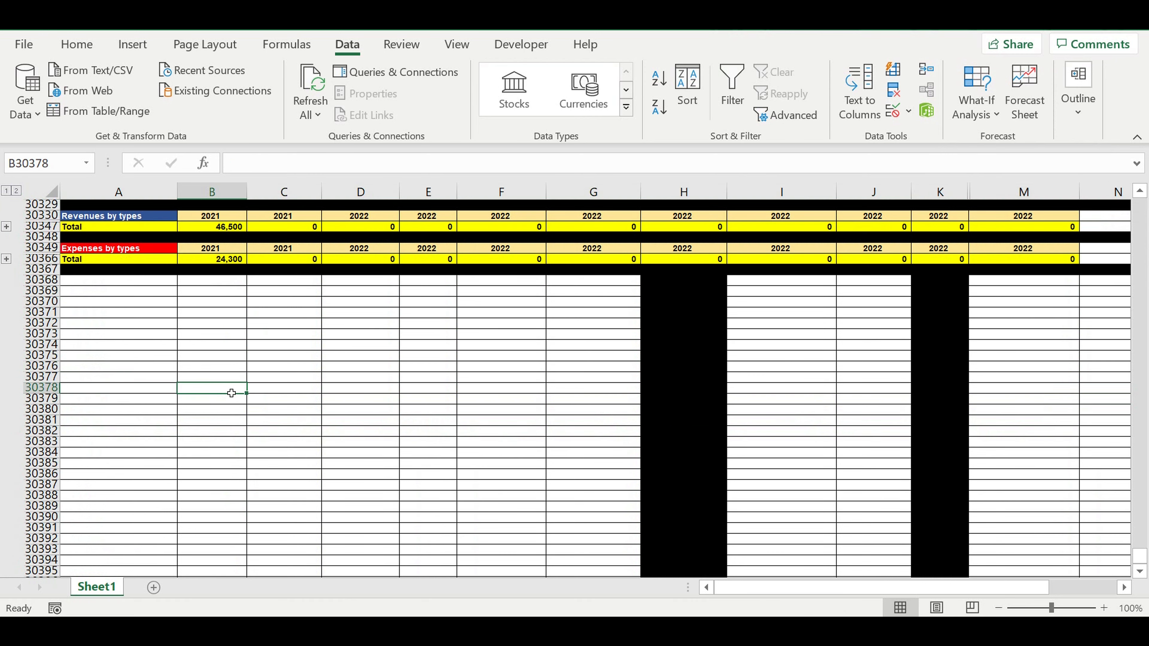
{"action": "scroll", "coordinate": [232, 392], "scroll_direction": "up", "scroll_amount": 6}
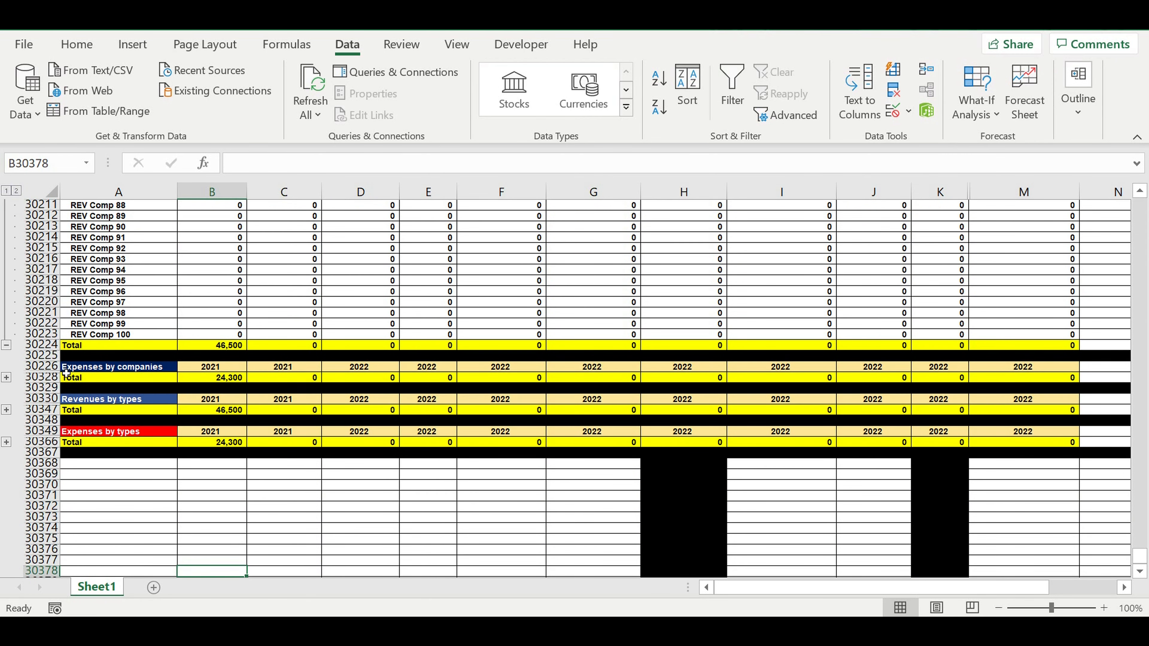
{"action": "left_click", "coordinate": [6, 345]}
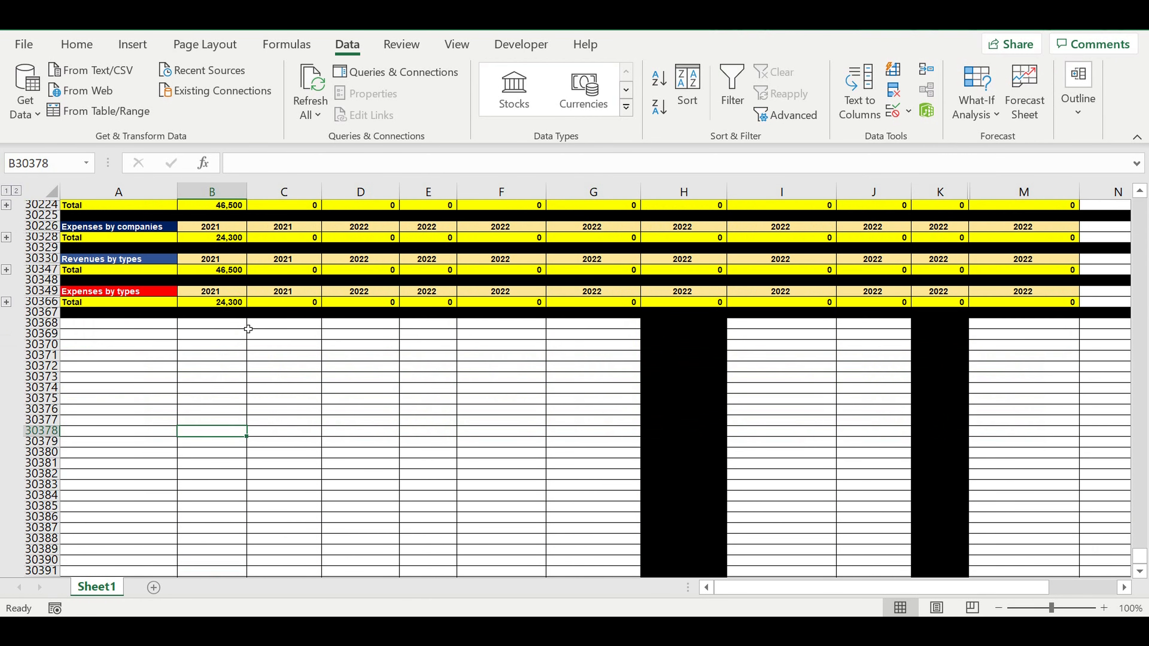
Review the collapsed company and type summary tables, comparing the November totals of Revenues by companies and Revenues by types.
{"action": "scroll", "coordinate": [248, 329], "scroll_direction": "up", "scroll_amount": 2}
{"action": "left_click", "coordinate": [299, 409]}
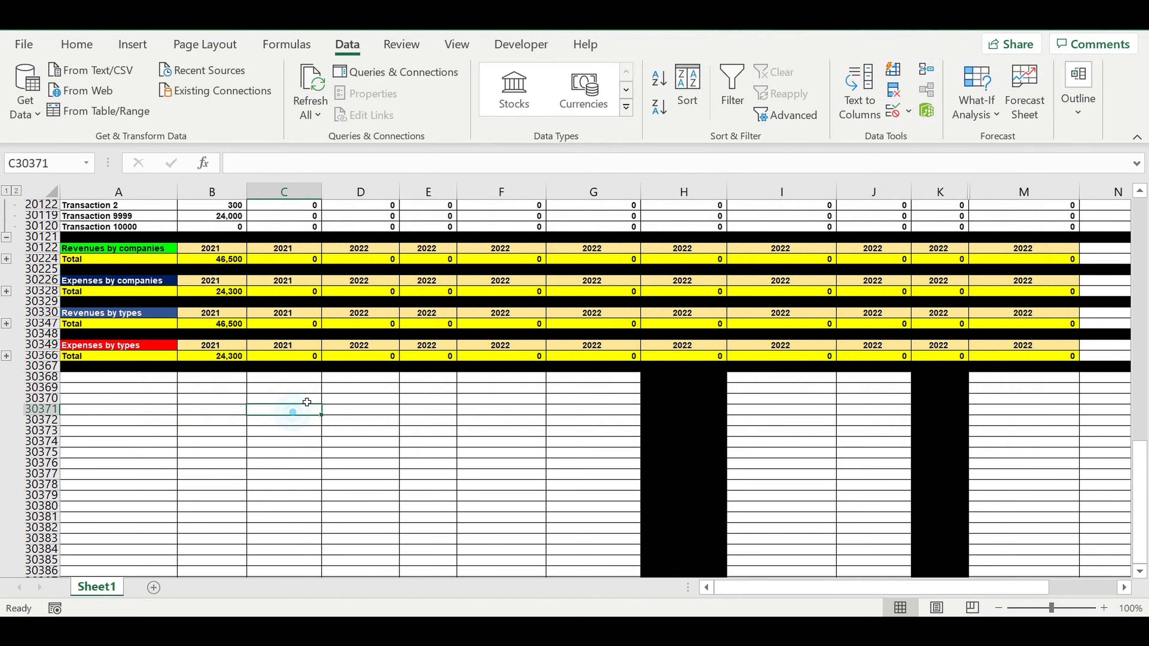
{"action": "left_click", "coordinate": [379, 464]}
{"action": "scroll", "coordinate": [400, 462], "scroll_direction": "up", "scroll_amount": 3}
{"action": "left_click", "coordinate": [330, 520]}
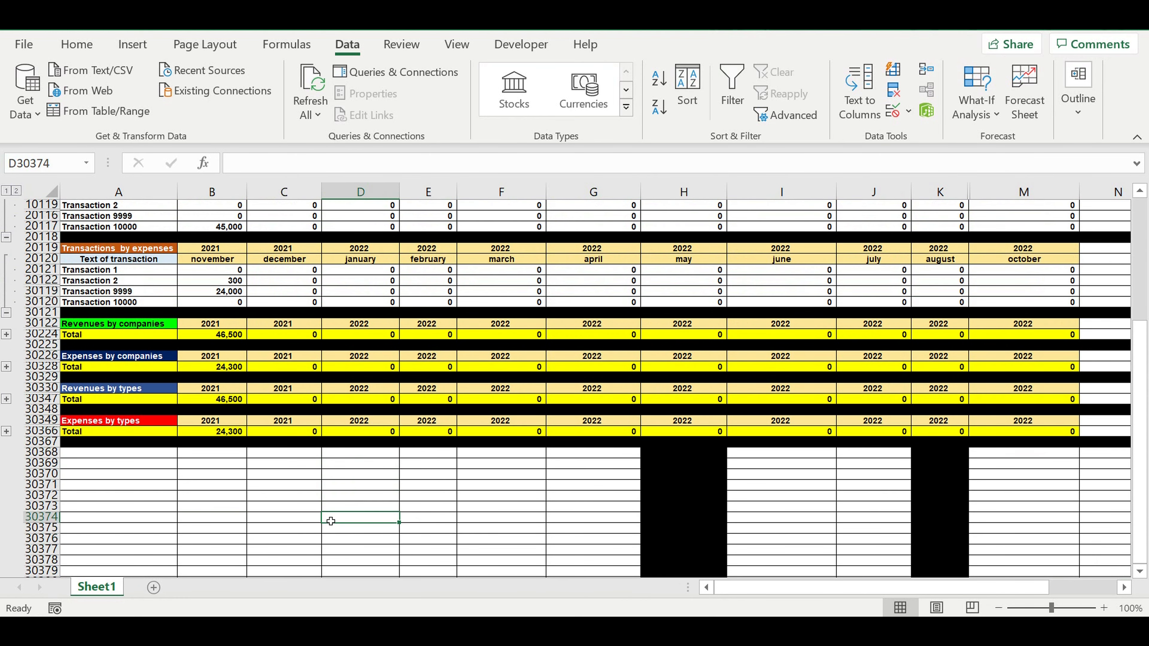
{"action": "left_click", "coordinate": [329, 466]}
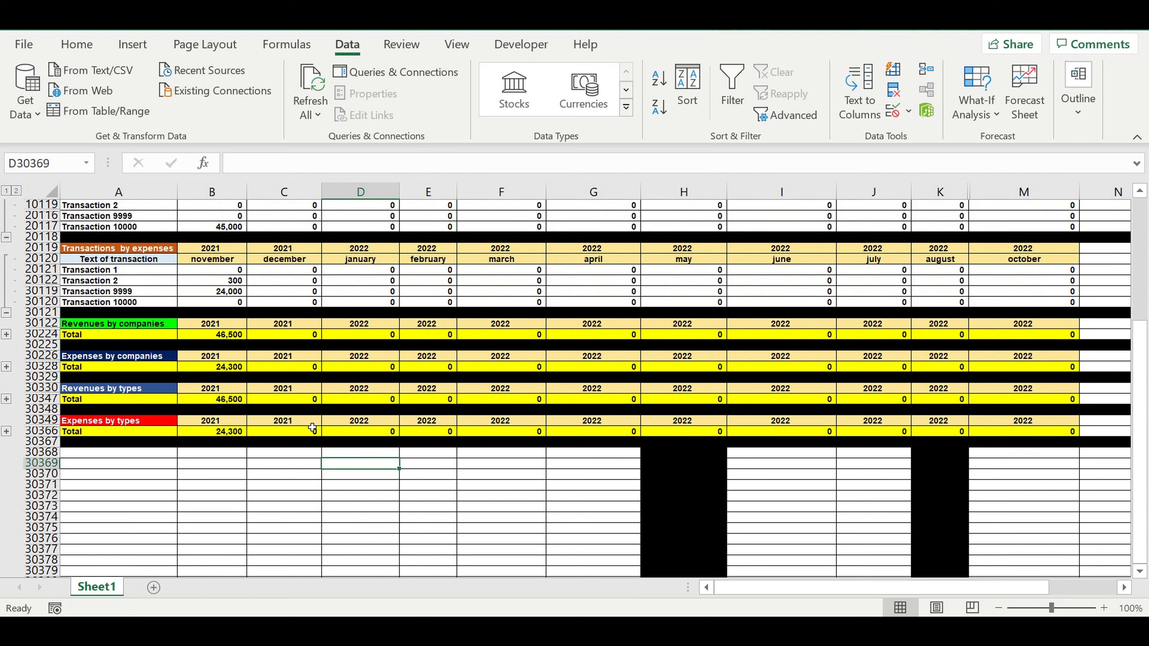
{"action": "left_click", "coordinate": [227, 337]}
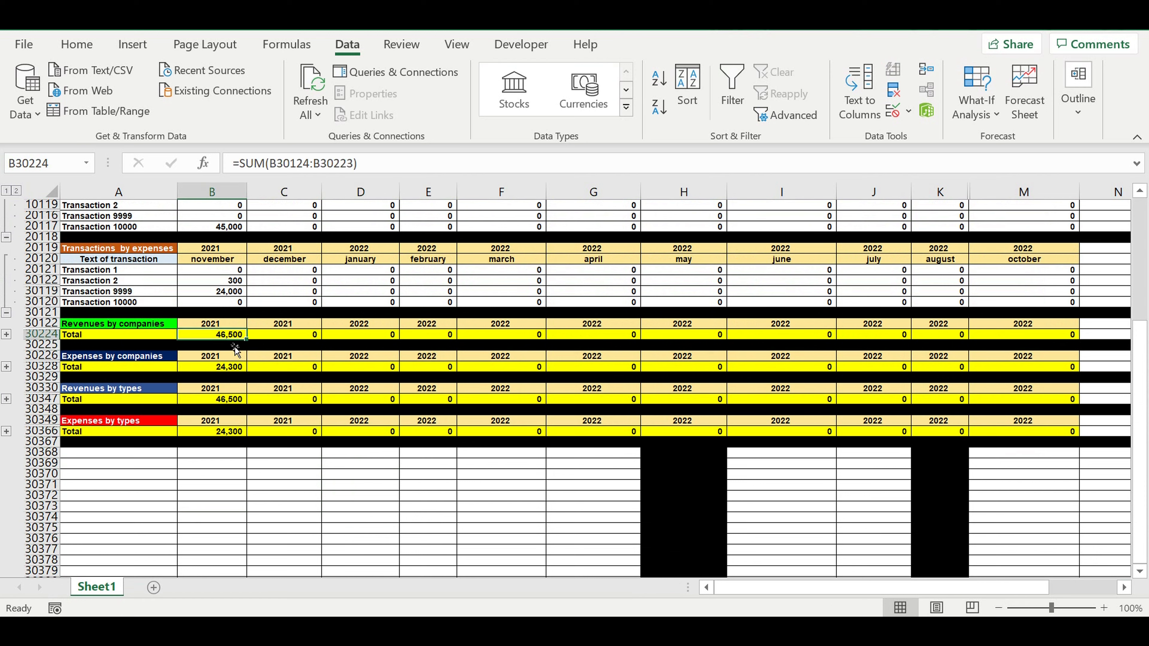
{"action": "left_click", "coordinate": [221, 401]}
{"action": "left_click", "coordinate": [226, 337]}
Expand the Revenues by companies group and examine its first company rows against the transaction tables above.
{"action": "left_click", "coordinate": [6, 335]}
{"action": "scroll", "coordinate": [123, 346], "scroll_direction": "down", "scroll_amount": 20}
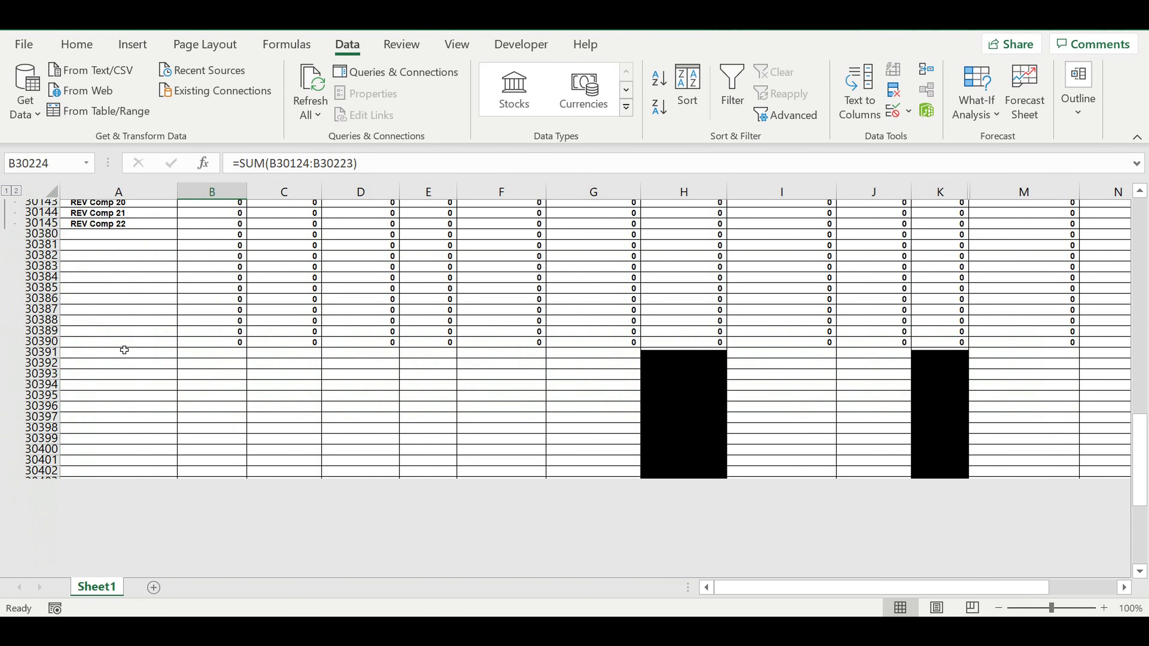
{"action": "scroll", "coordinate": [151, 327], "scroll_direction": "up", "scroll_amount": 15}
{"action": "scroll", "coordinate": [151, 327], "scroll_direction": "up", "scroll_amount": 8}
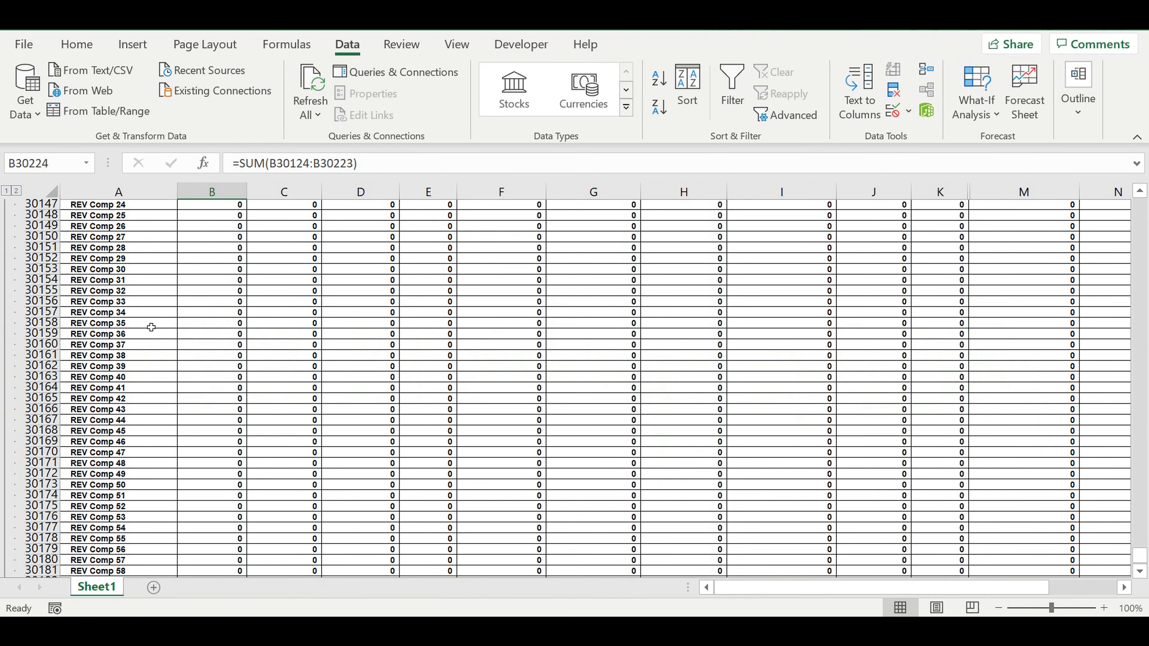
{"action": "scroll", "coordinate": [151, 327], "scroll_direction": "up", "scroll_amount": 20}
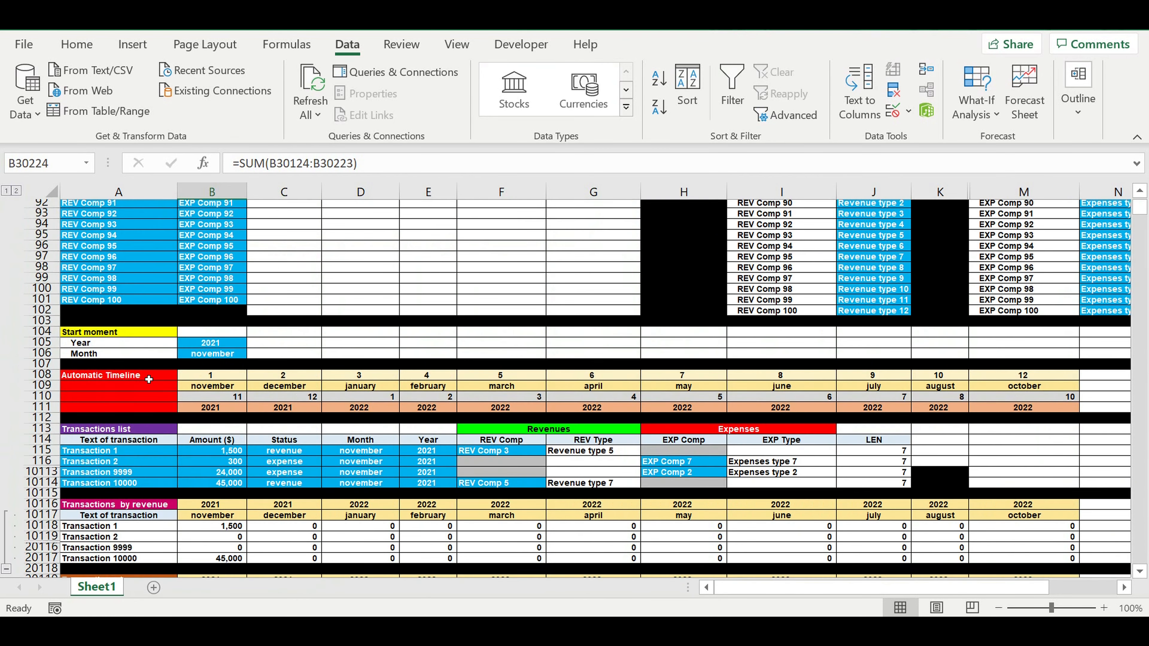
{"action": "scroll", "coordinate": [163, 375], "scroll_direction": "down", "scroll_amount": 6}
{"action": "scroll", "coordinate": [163, 375], "scroll_direction": "down", "scroll_amount": 7}
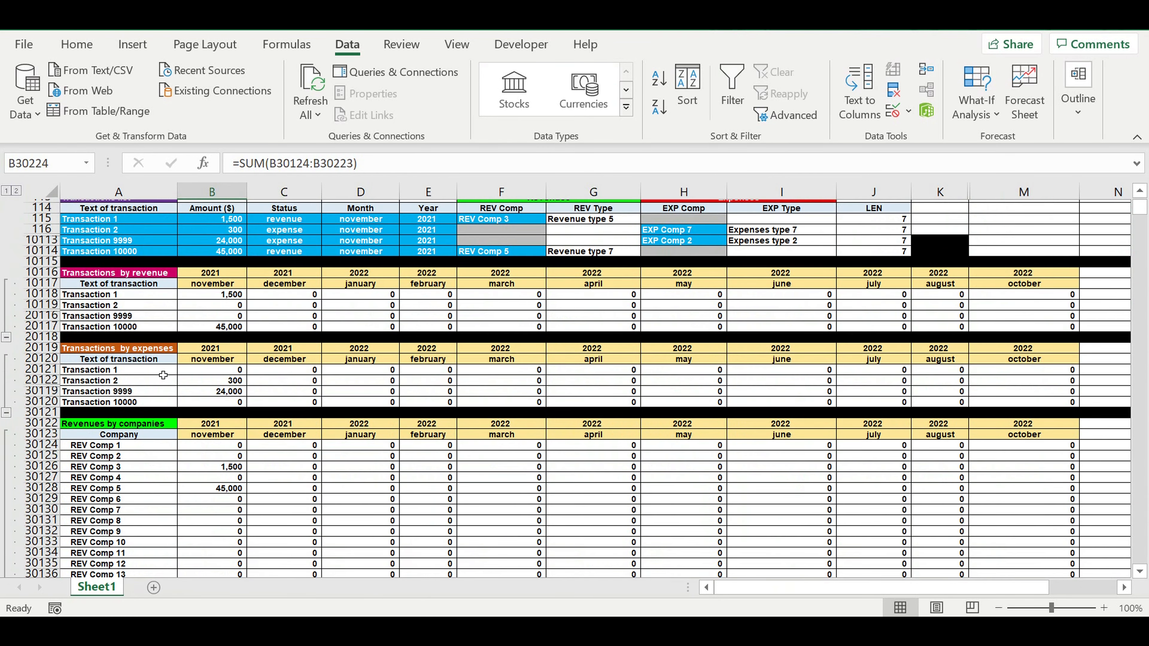
{"action": "left_click_drag", "start_coordinate": [145, 348], "coordinate": [201, 526]}
{"action": "left_click", "coordinate": [94, 360]}
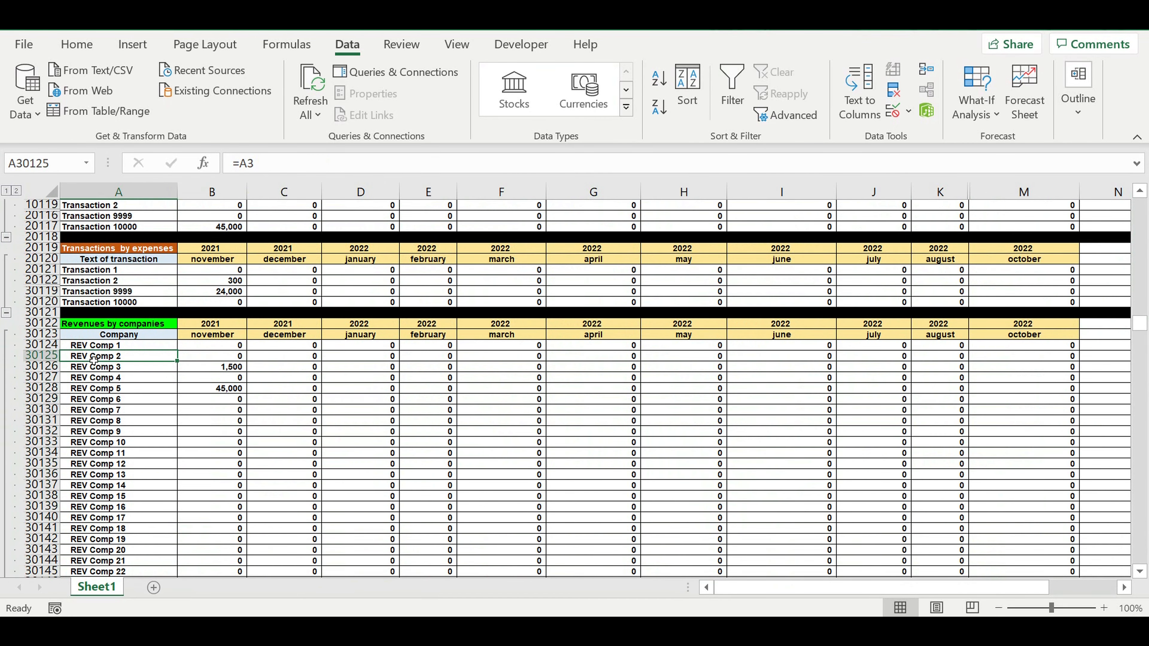
{"action": "left_click", "coordinate": [132, 346]}
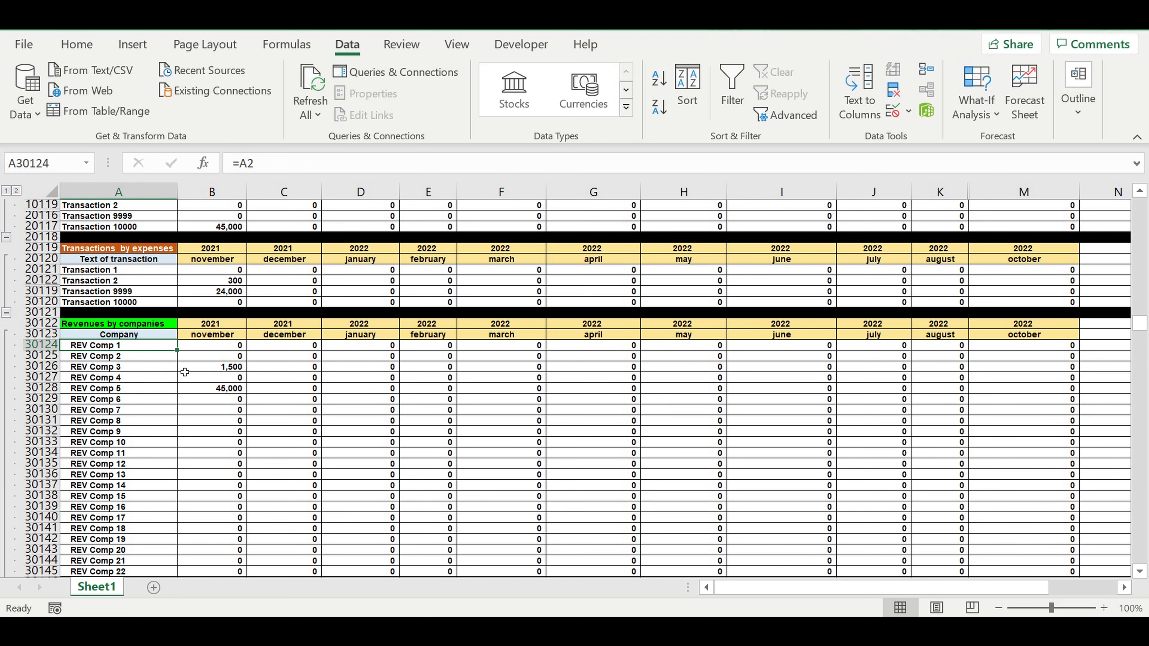
Expand the Revenues by types group and examine the November amounts for revenue types 1 to 15, including the Revenue type 7 label.
{"action": "scroll", "coordinate": [190, 389], "scroll_direction": "down", "scroll_amount": 1}
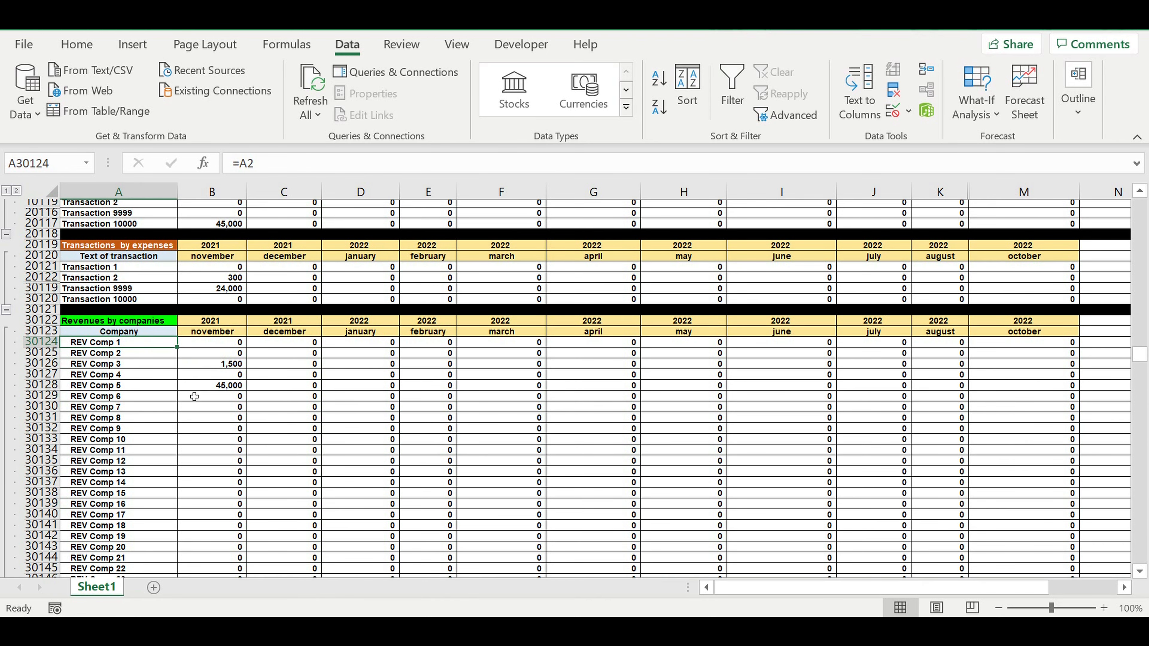
{"action": "scroll", "coordinate": [195, 421], "scroll_direction": "down", "scroll_amount": 15}
{"action": "scroll", "coordinate": [197, 430], "scroll_direction": "down", "scroll_amount": 9}
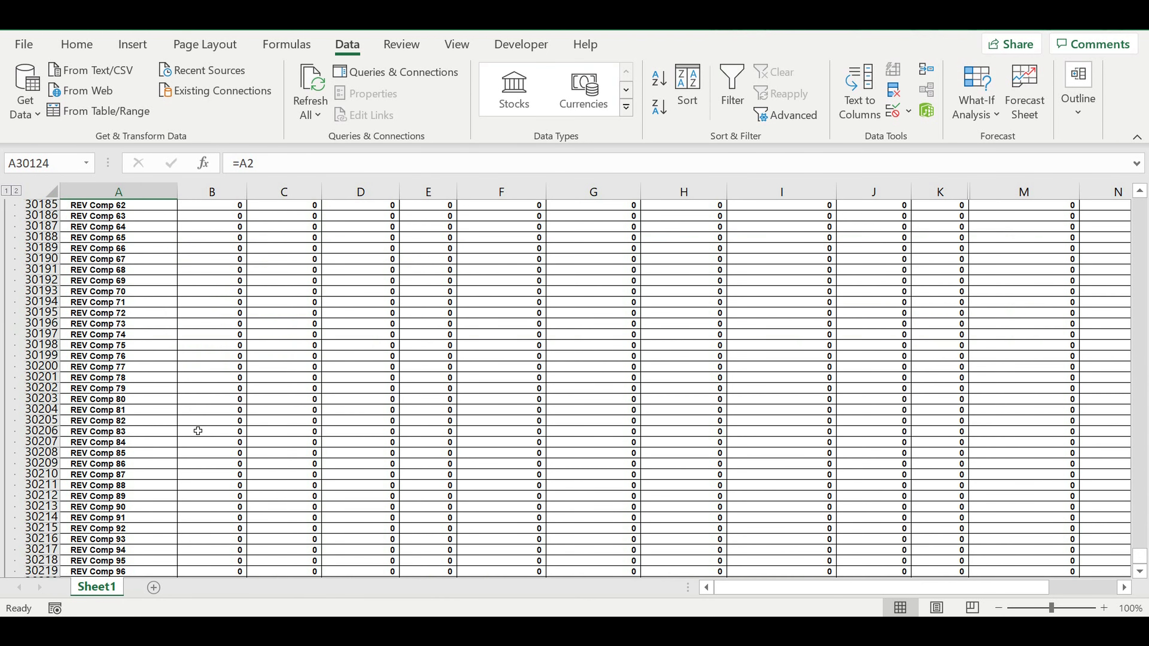
{"action": "scroll", "coordinate": [198, 431], "scroll_direction": "down", "scroll_amount": 12}
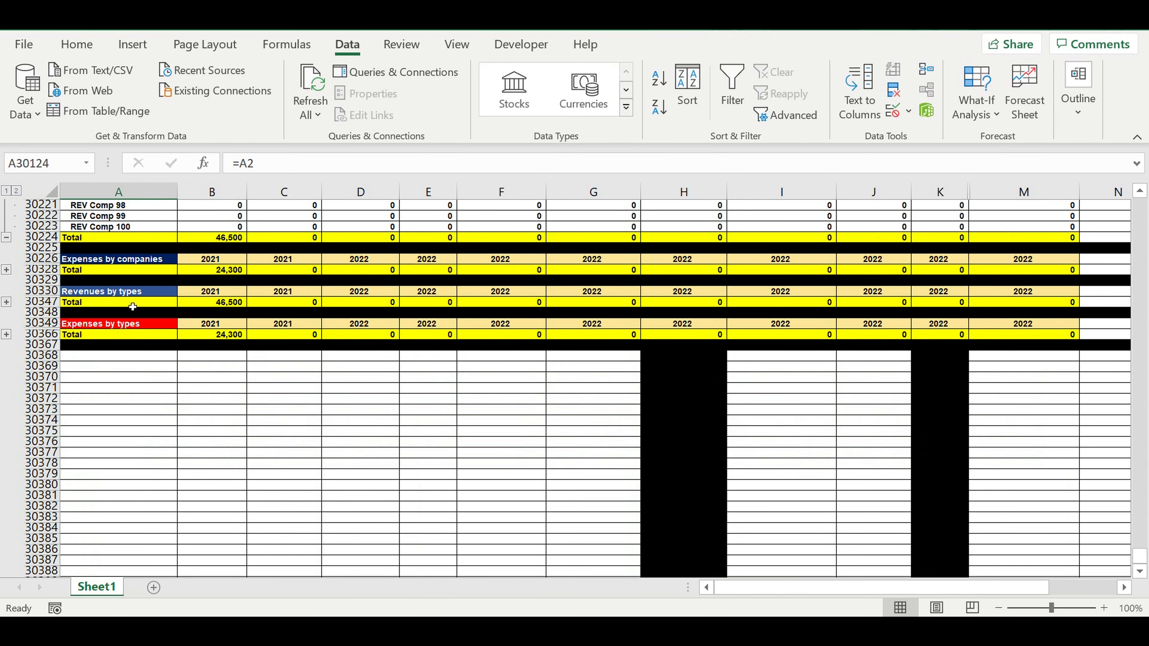
{"action": "left_click", "coordinate": [6, 303]}
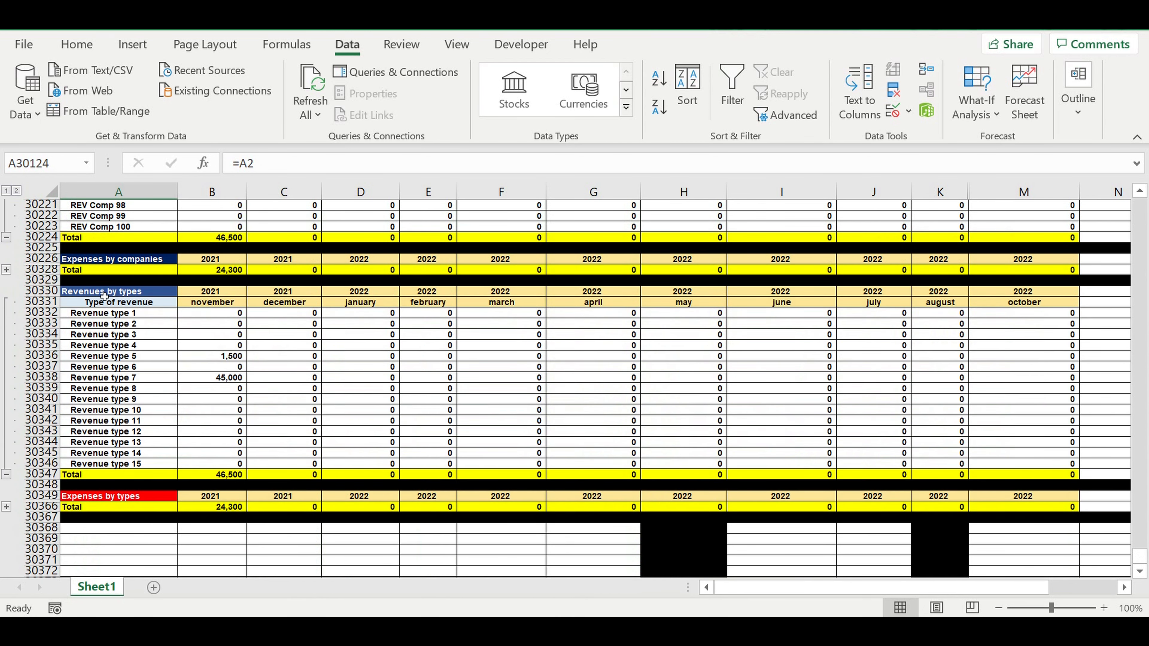
{"action": "left_click", "coordinate": [219, 315]}
{"action": "left_click_drag", "start_coordinate": [152, 314], "coordinate": [210, 464]}
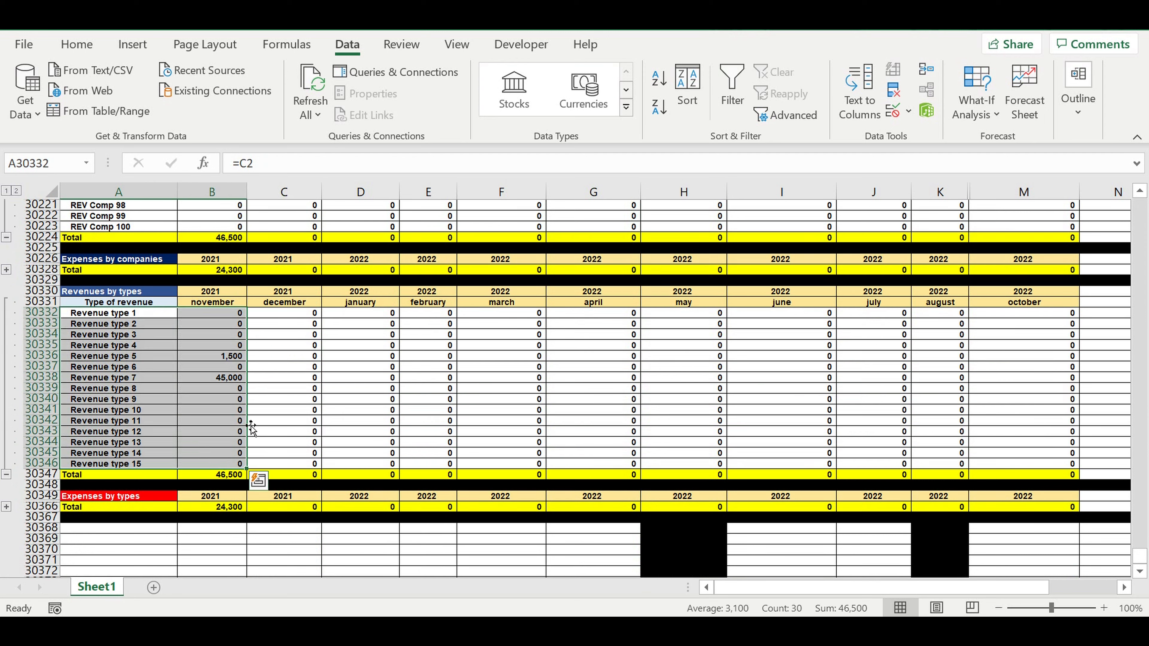
{"action": "left_click", "coordinate": [89, 381]}
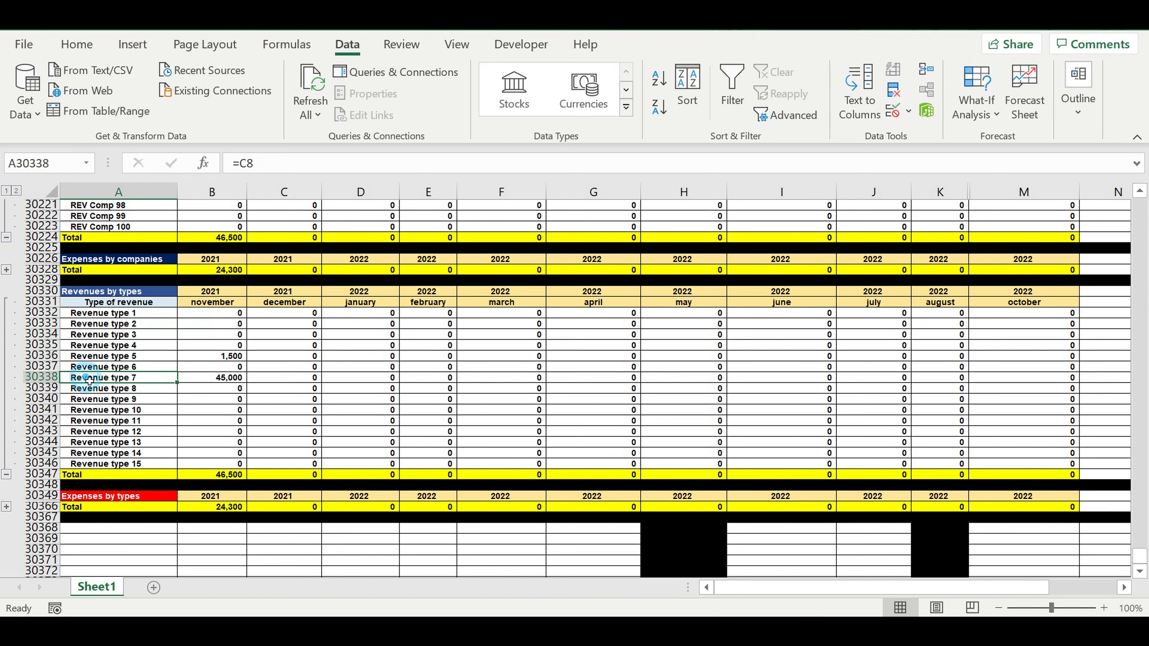